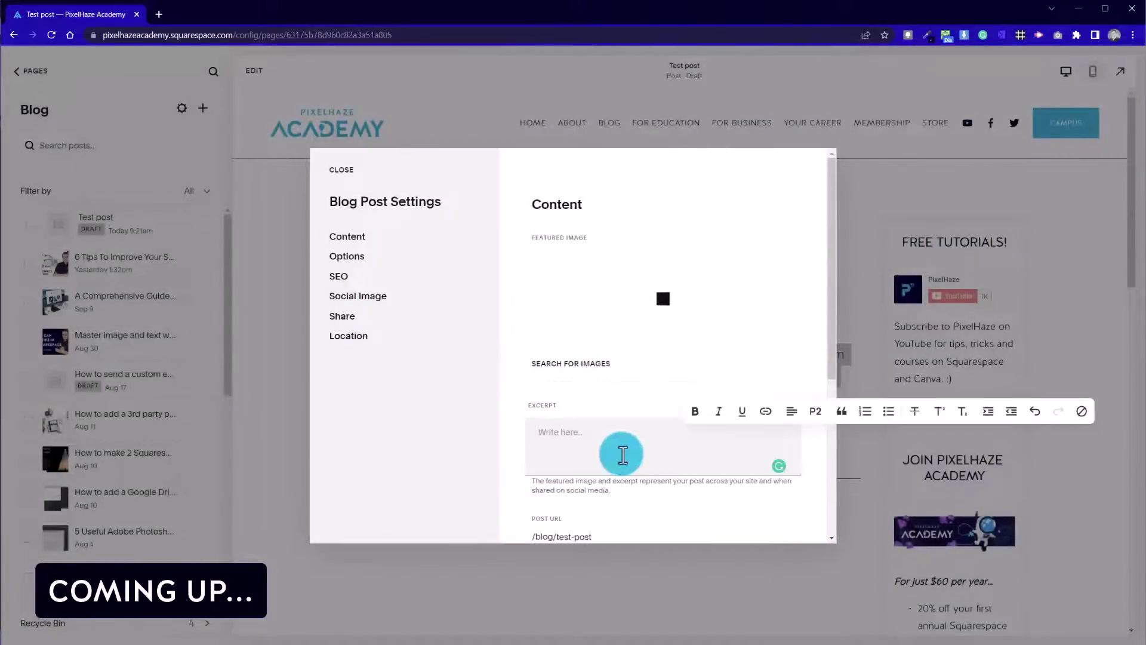
# Step: Paste Lorem ipsum into the excerpt and trim it to end at 'magna aliqua.'
pyautogui.write('Lorem ipsum dolor sit amet, consectetur adipiscing elit, sed do eiusmod tempor incididunt ut labore et dolore magna aliqua. Ut enim ad minim veniam, quis nostrud exercitation ullamco laboris nisi ut aliquip ex ea commodo consequat. Duis aute irure dolor in reprehenderit in voluptate velit esse cillum dolore eu fugiat nulla pariatur. Excepteur sint occaecat cupidatat non proident, sunt in culpa qui officia deserunt mollit anim id est laborum.')
pyautogui.moveTo(740, 511); pyautogui.dragTo(775, 442)
pyautogui.press('BackSpace')
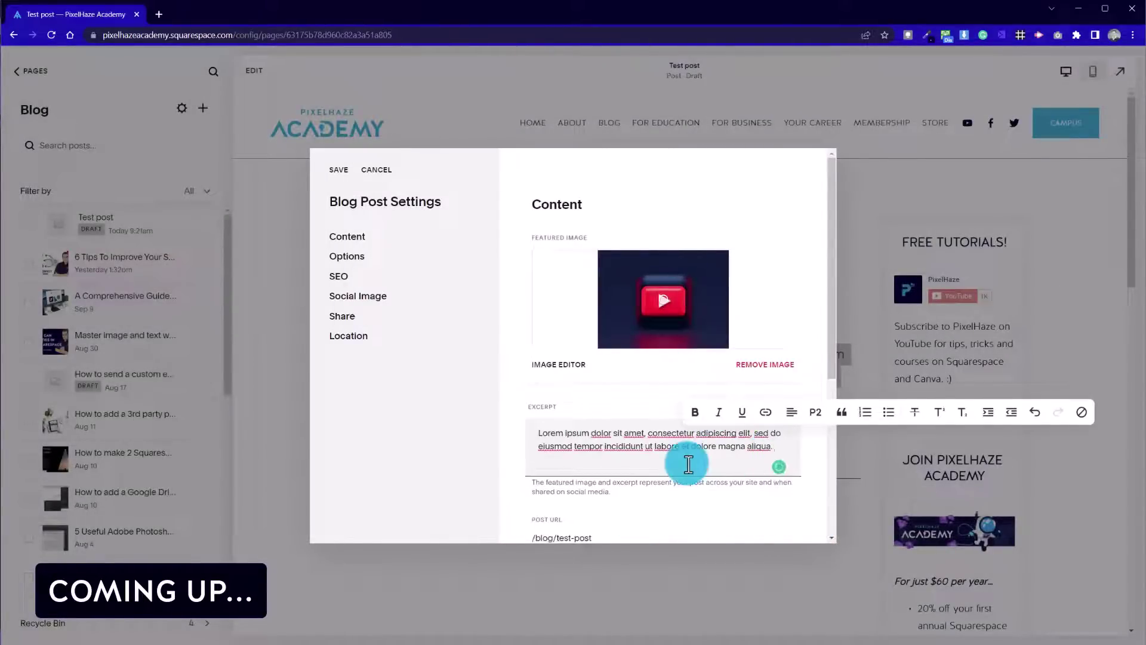
# Step: Select the Post URL slug and start typing a replacement beginning 'thi'
pyautogui.scroll(-3, 584, 366)
pyautogui.moveTo(555, 383); pyautogui.dragTo(604, 376)
pyautogui.write('thi')
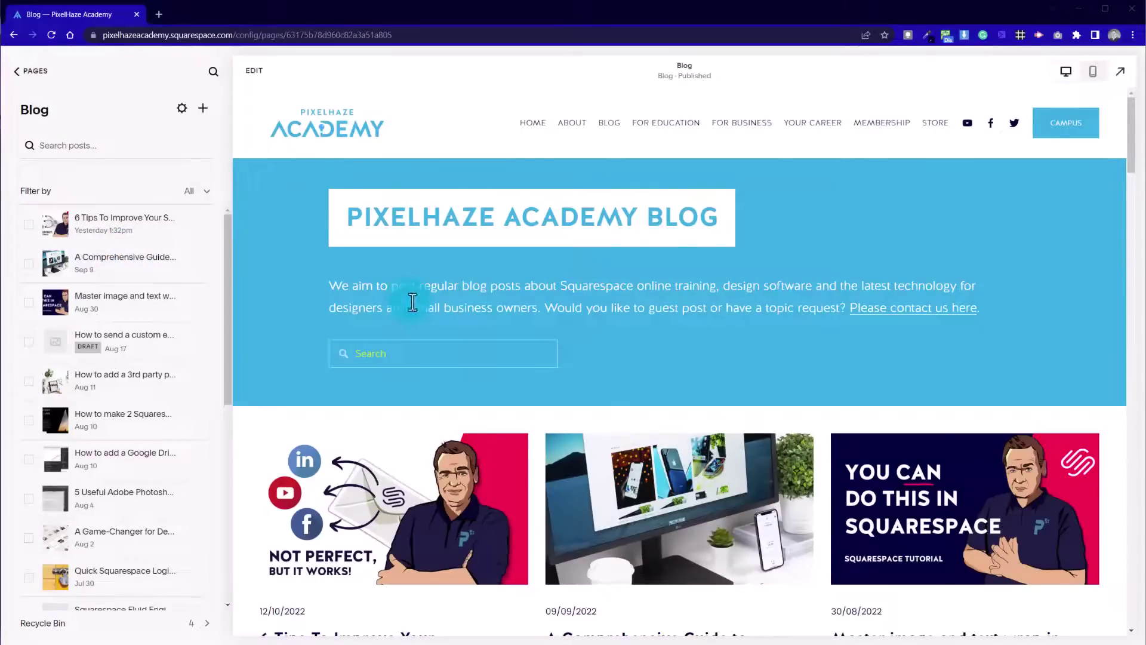
# Step: Browse the blog page's published posts, then open 'Master image and text wrap'
pyautogui.scroll(-8, 263, 358)
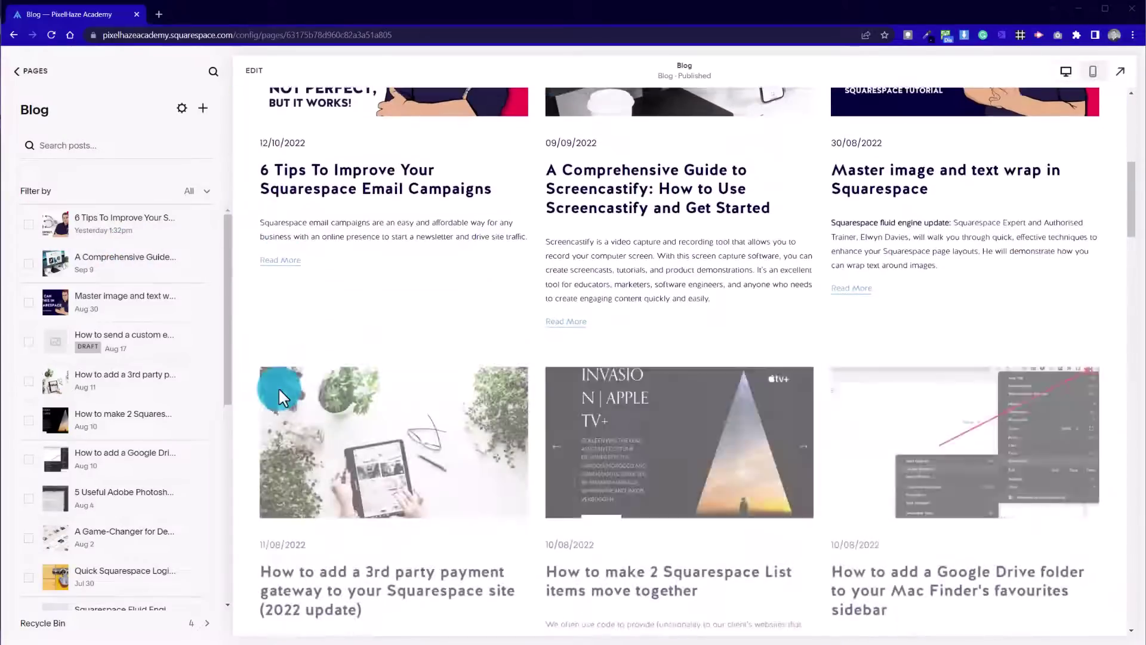
pyautogui.scroll(-15, 519, 302)
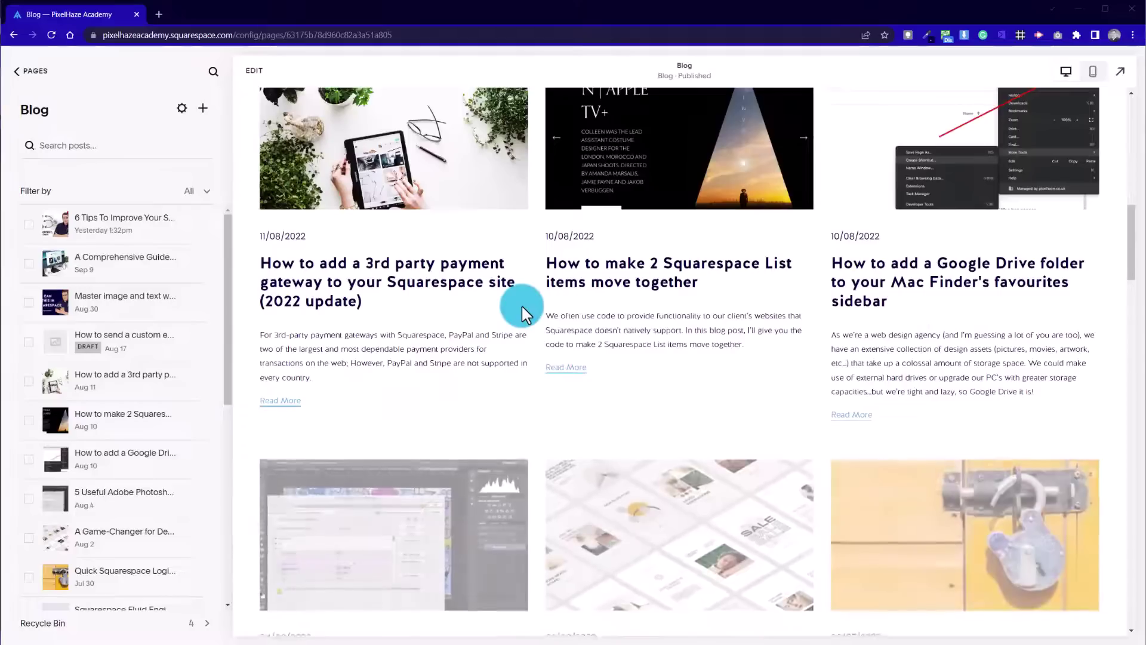
pyautogui.scroll(3, 521, 303)
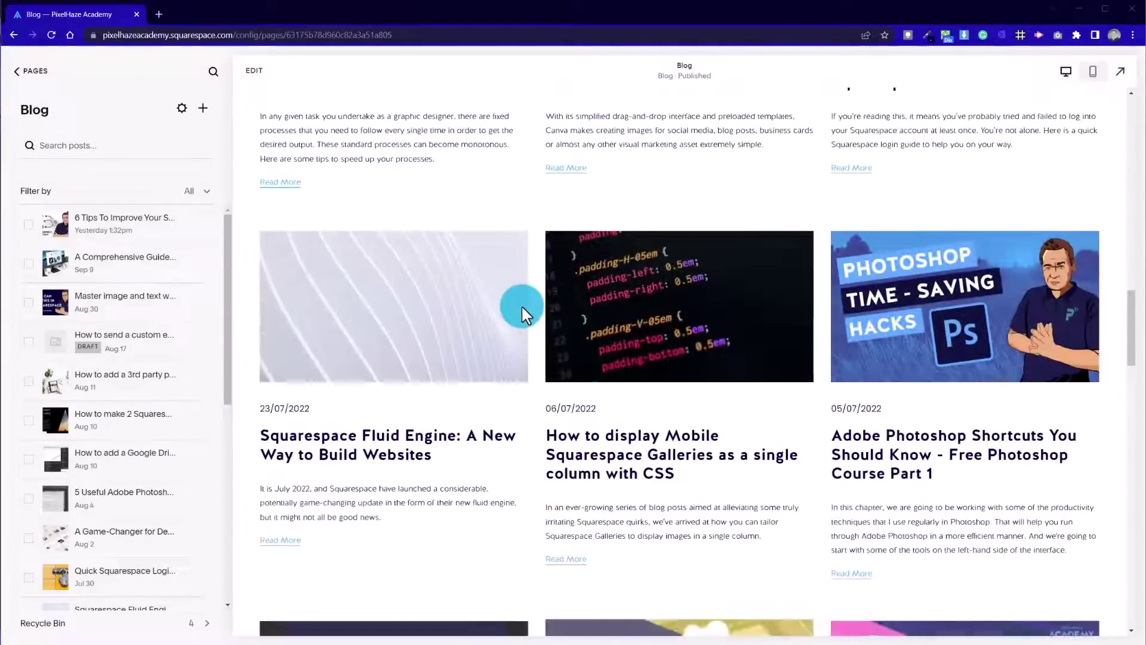
pyautogui.scroll(15, 522, 304)
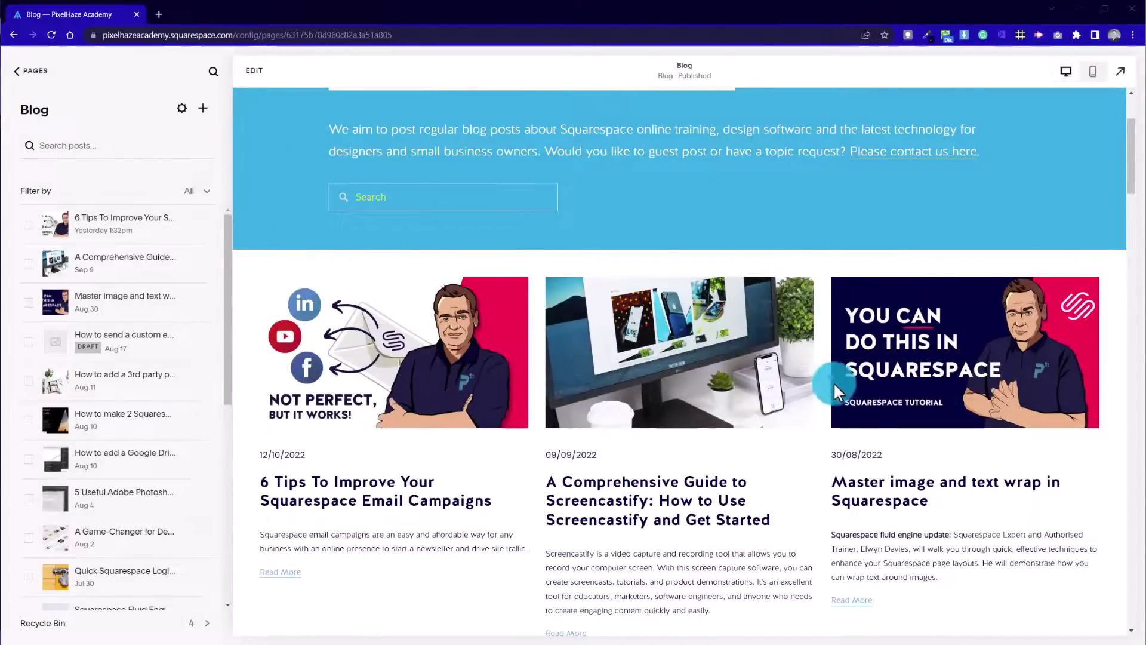
pyautogui.scroll(-12, 860, 429)
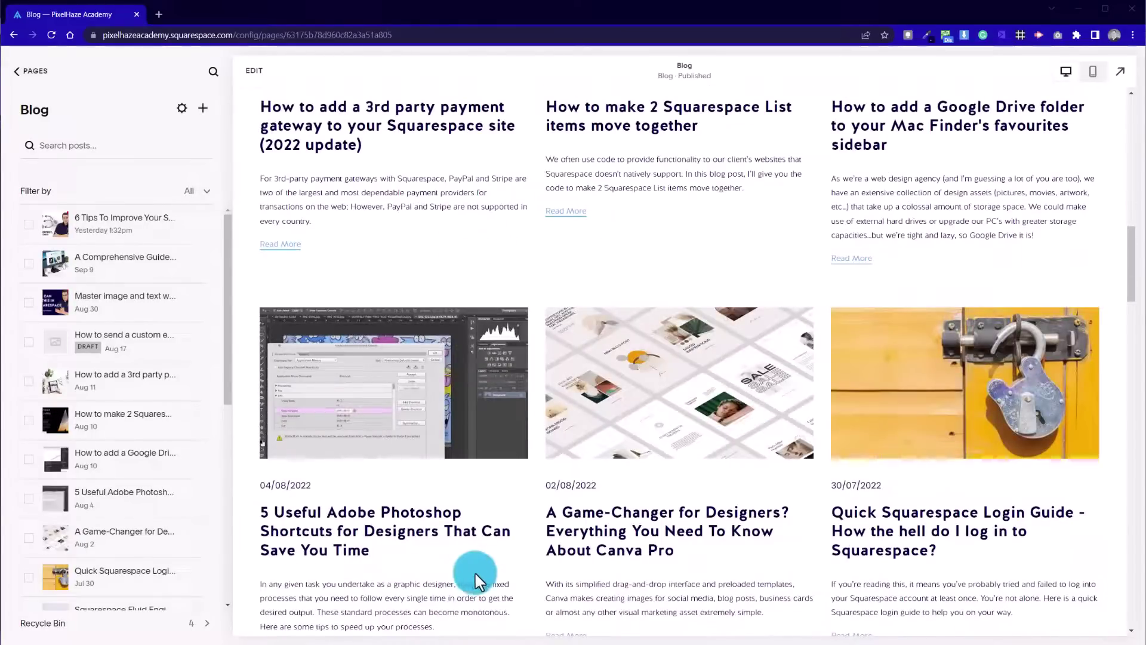
pyautogui.scroll(2, 454, 546)
pyautogui.scroll(3, 448, 543)
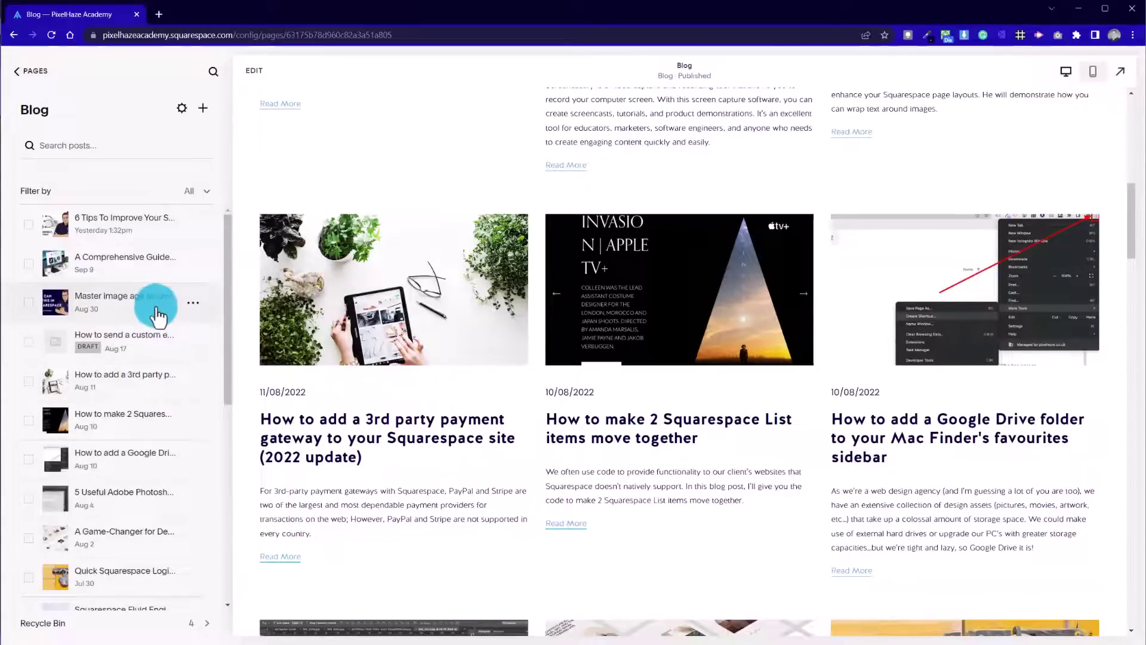
pyautogui.click(91, 315)
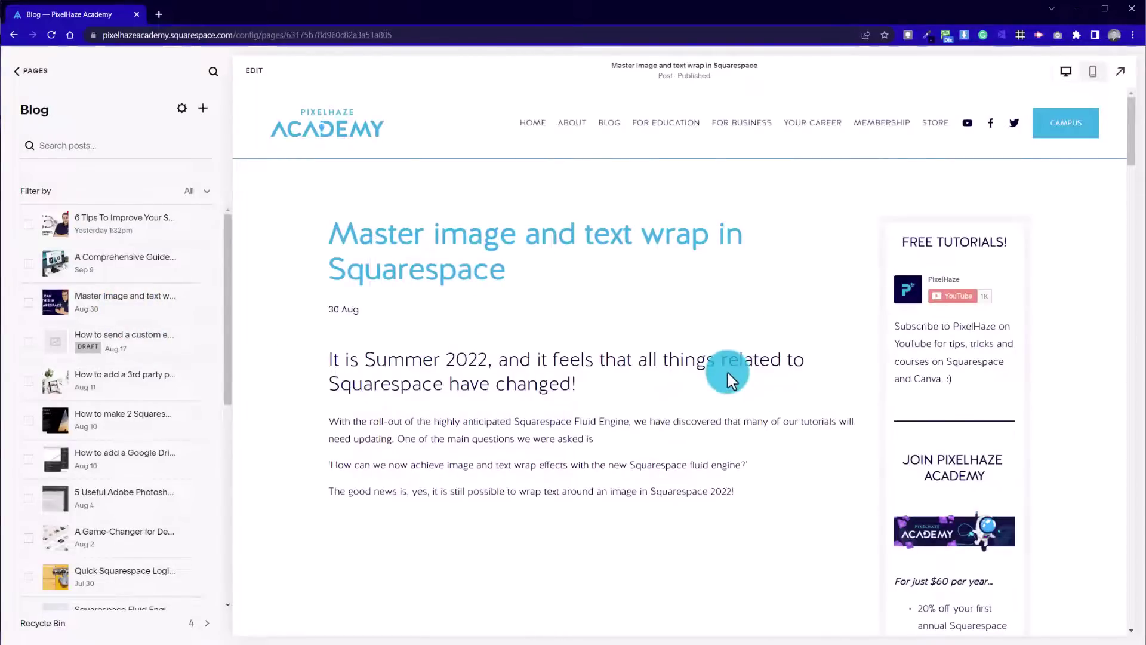
# Step: Read through the Master image and text wrap post, then select its full title
pyautogui.scroll(-3, 726, 370)
pyautogui.scroll(3, 737, 371)
pyautogui.scroll(-15, 749, 375)
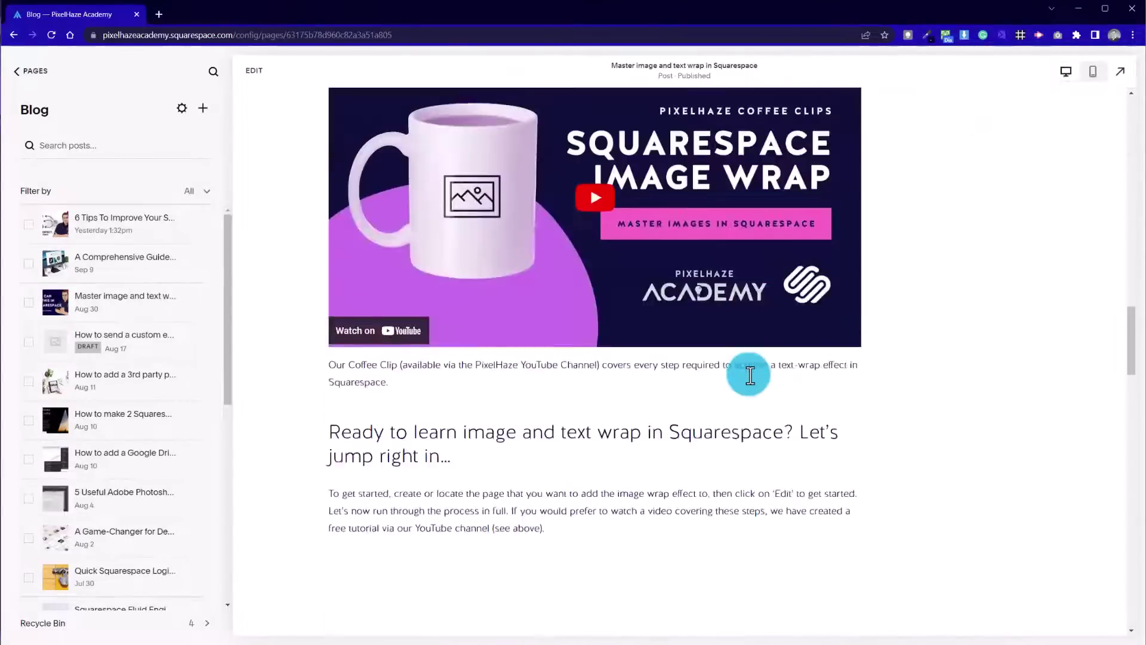
pyautogui.scroll(-20, 749, 375)
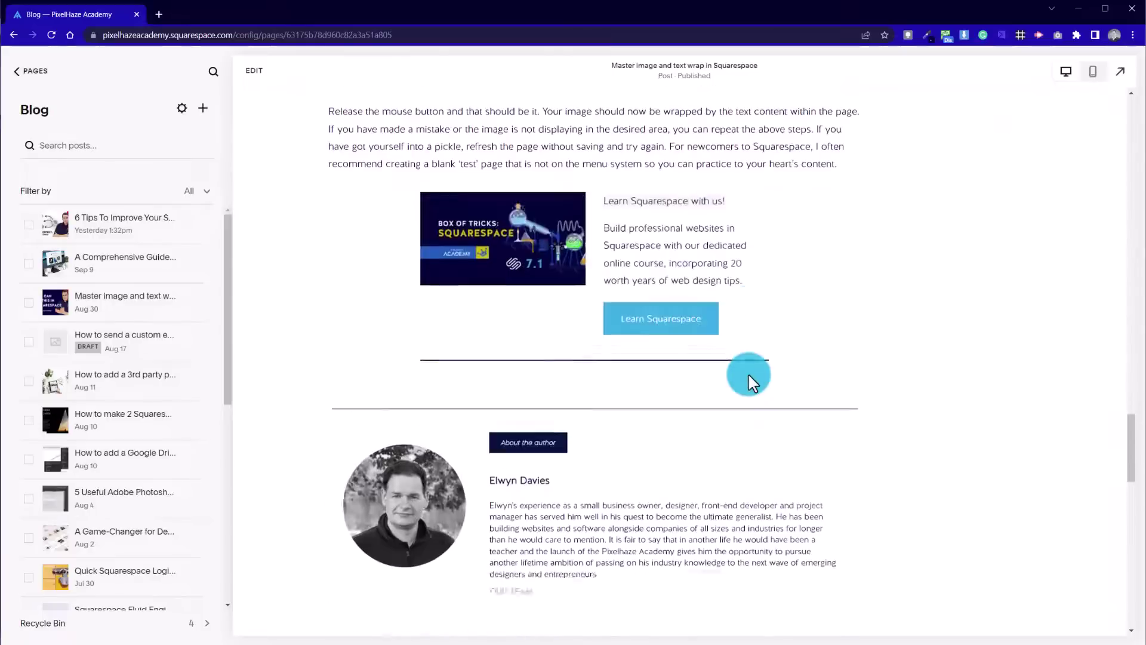
pyautogui.scroll(2, 747, 373)
pyautogui.scroll(-6, 747, 378)
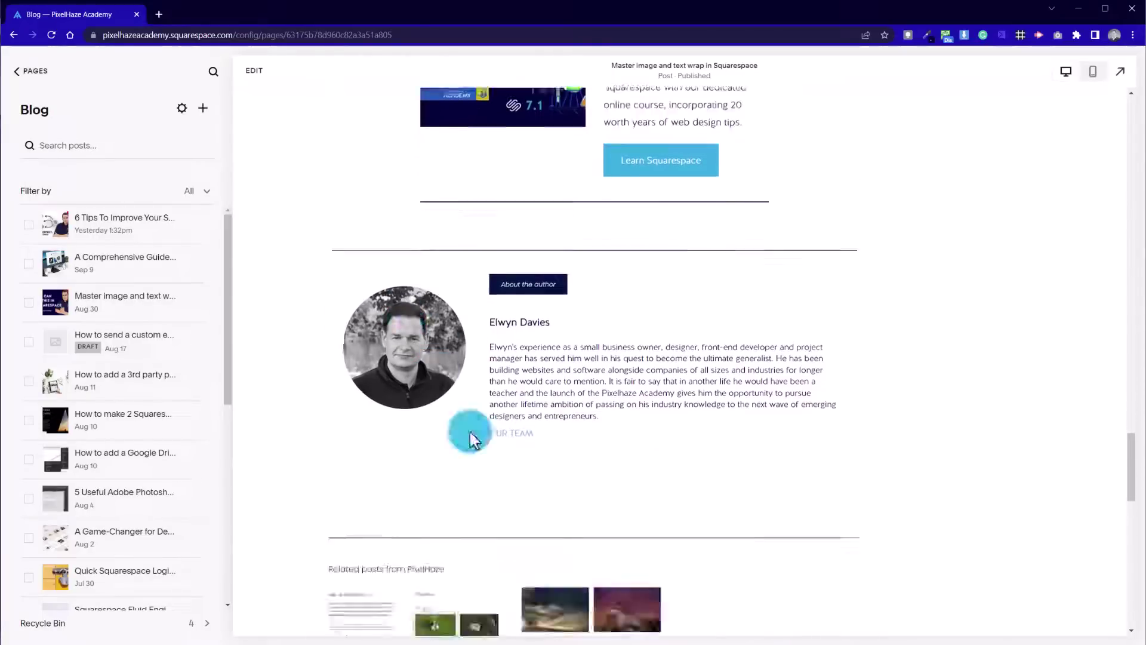
pyautogui.scroll(20, 756, 292)
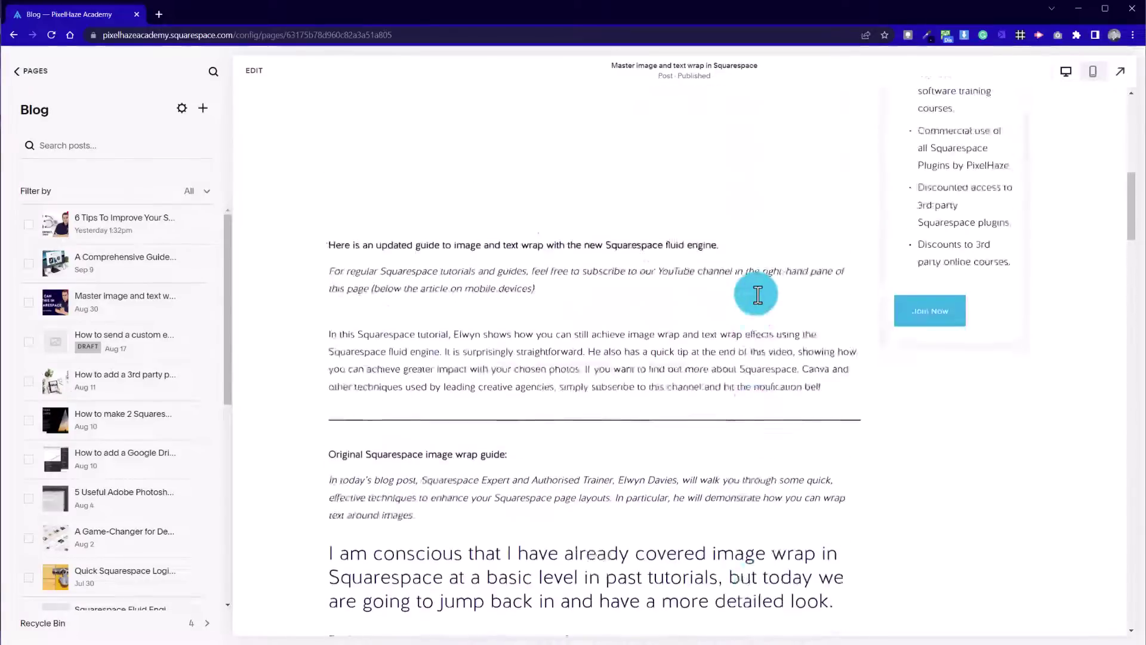
pyautogui.scroll(8, 756, 294)
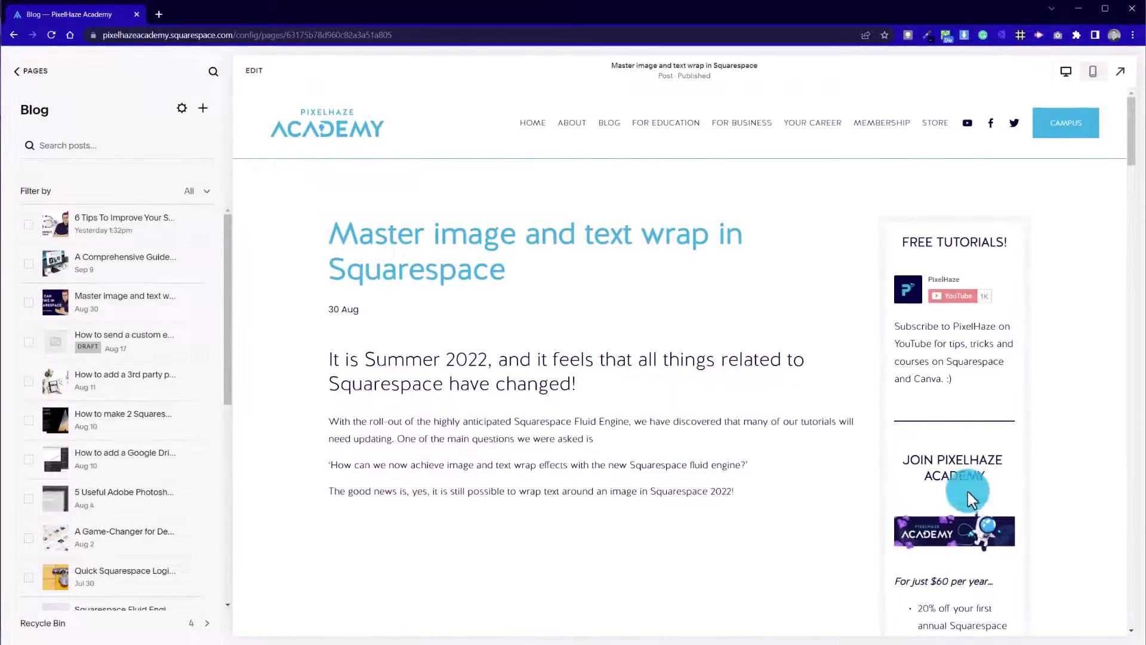
pyautogui.scroll(-9, 959, 452)
pyautogui.scroll(9, 915, 396)
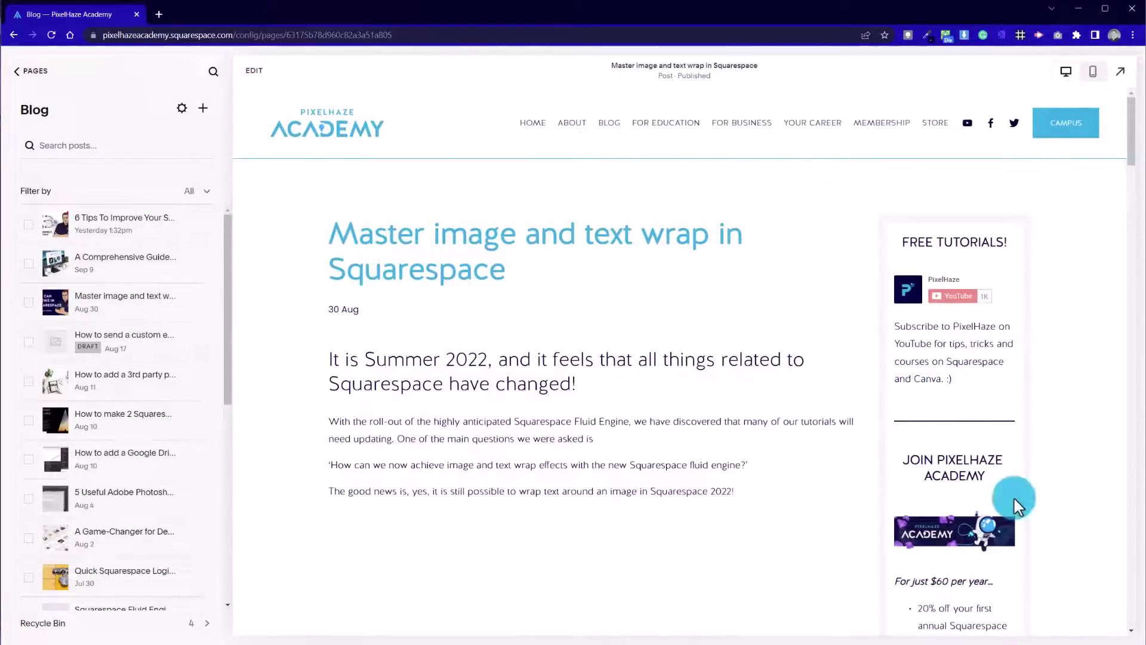
pyautogui.scroll(-8, 763, 443)
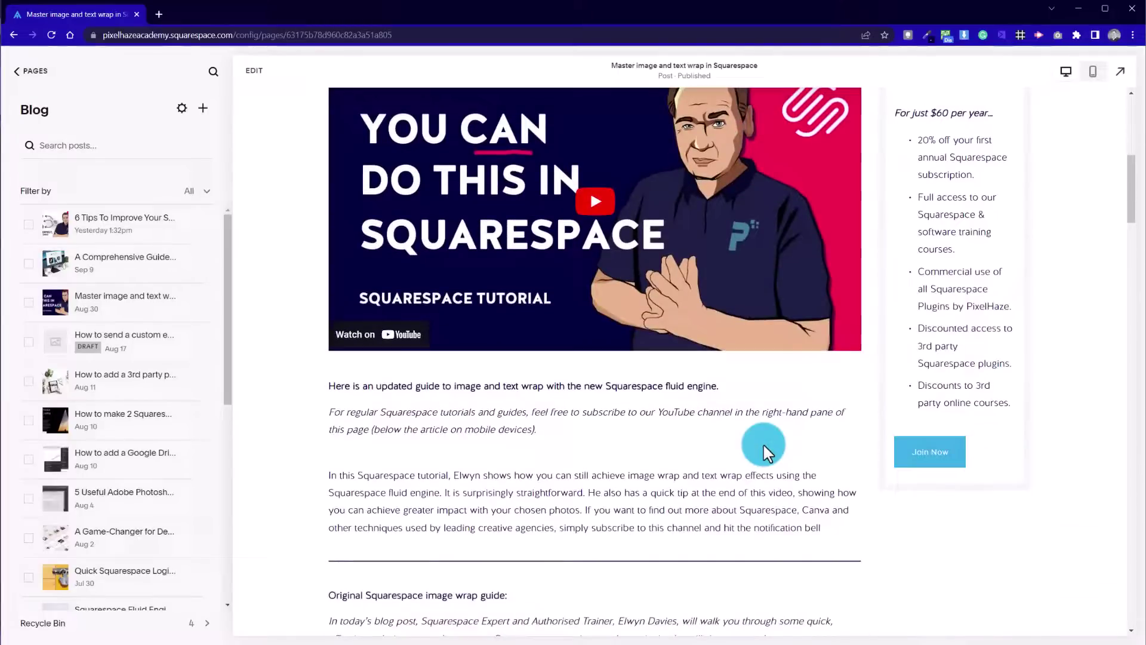
pyautogui.scroll(3, 762, 443)
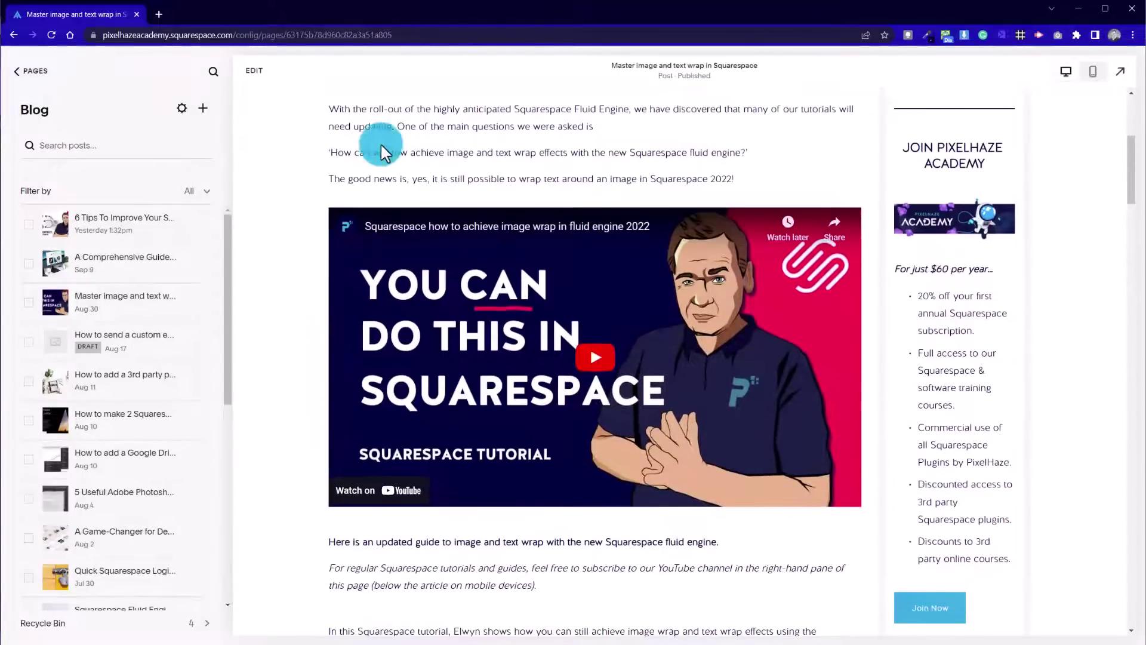
pyautogui.scroll(6, 389, 152)
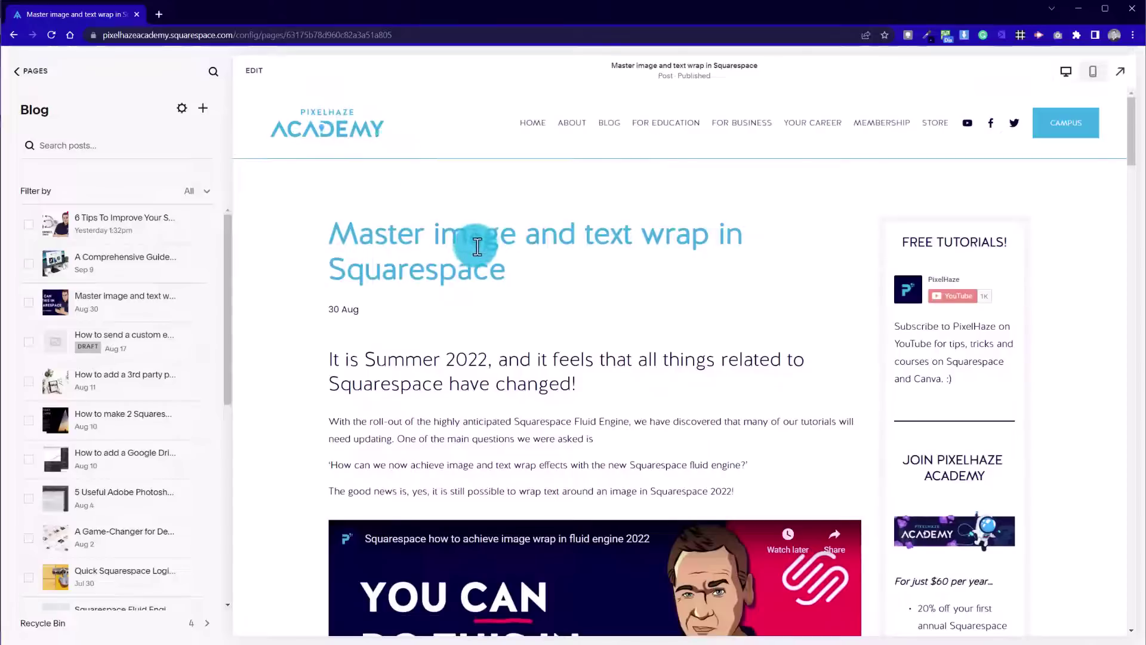
pyautogui.scroll(-3, 428, 313)
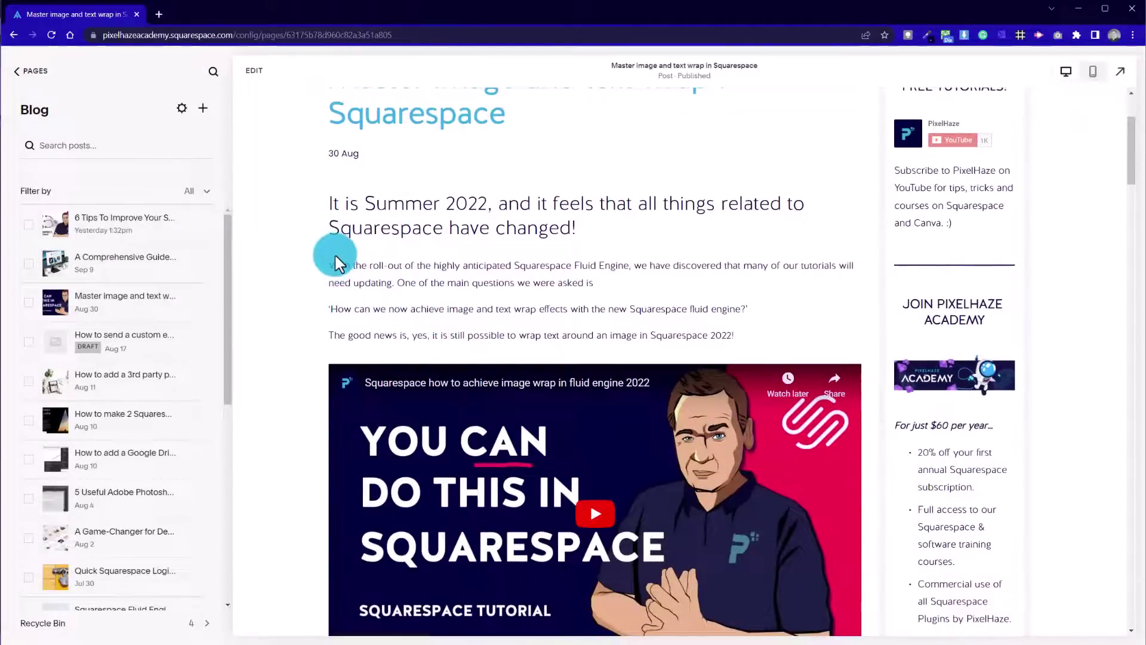
pyautogui.scroll(2, 343, 272)
pyautogui.scroll(2, 348, 276)
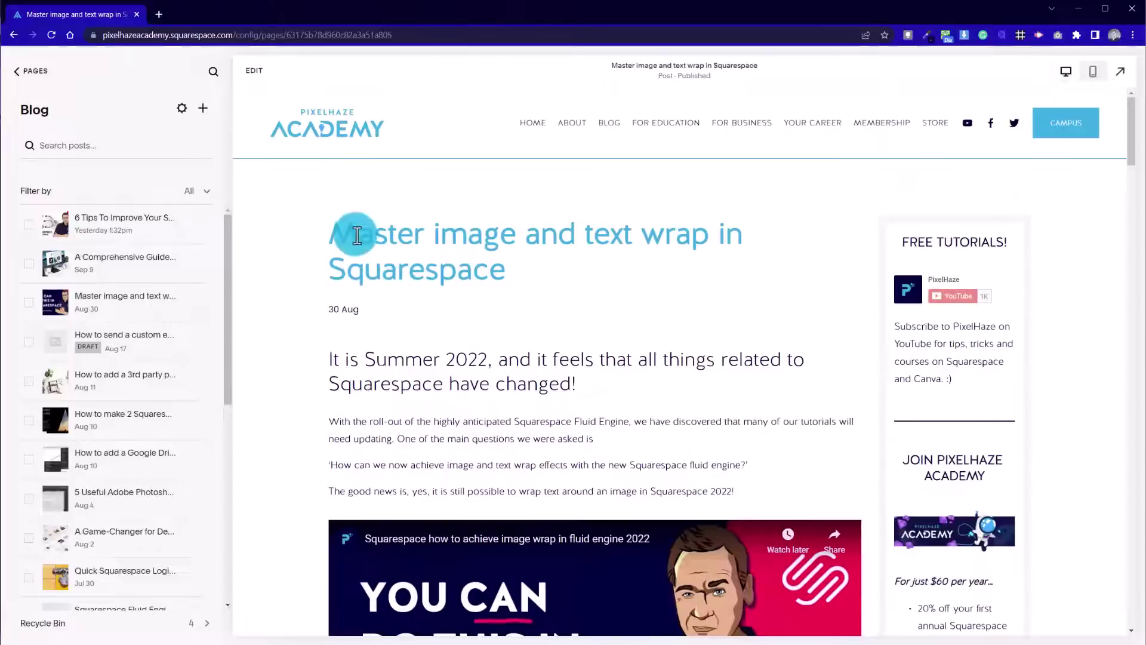
pyautogui.moveTo(324, 234); pyautogui.dragTo(536, 319)
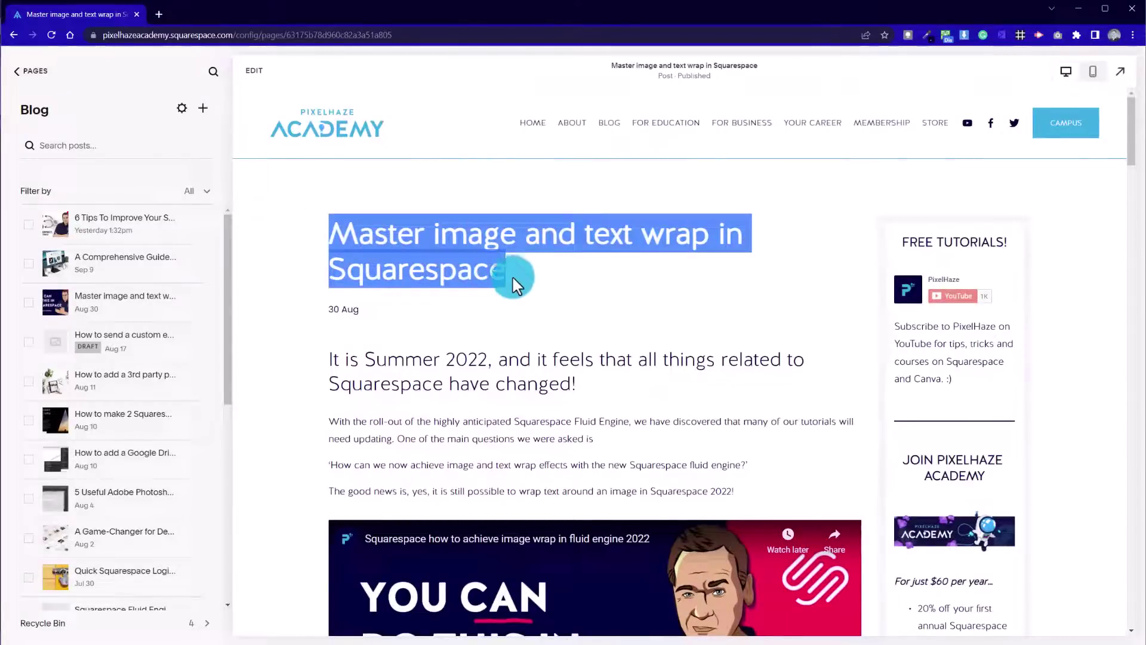
pyautogui.click(380, 238)
# Step: View the live post and highlight the domain, blog path and URL slug in its address
pyautogui.click(1121, 72)
pyautogui.moveTo(257, 35); pyautogui.dragTo(460, 35)
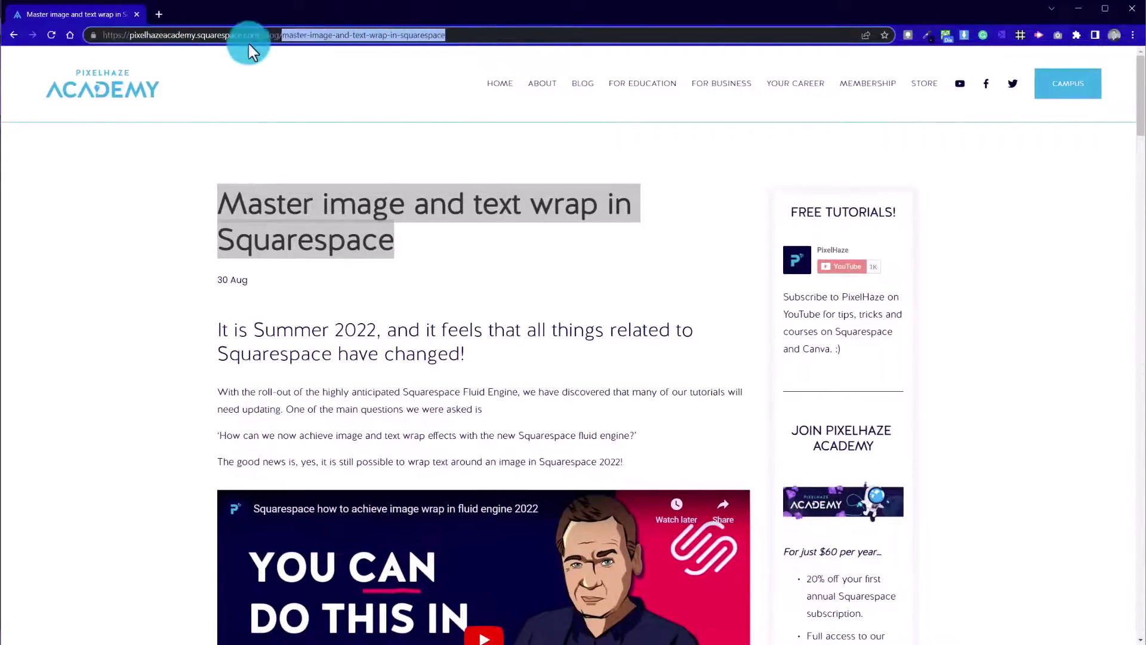
pyautogui.moveTo(259, 38); pyautogui.dragTo(130, 39)
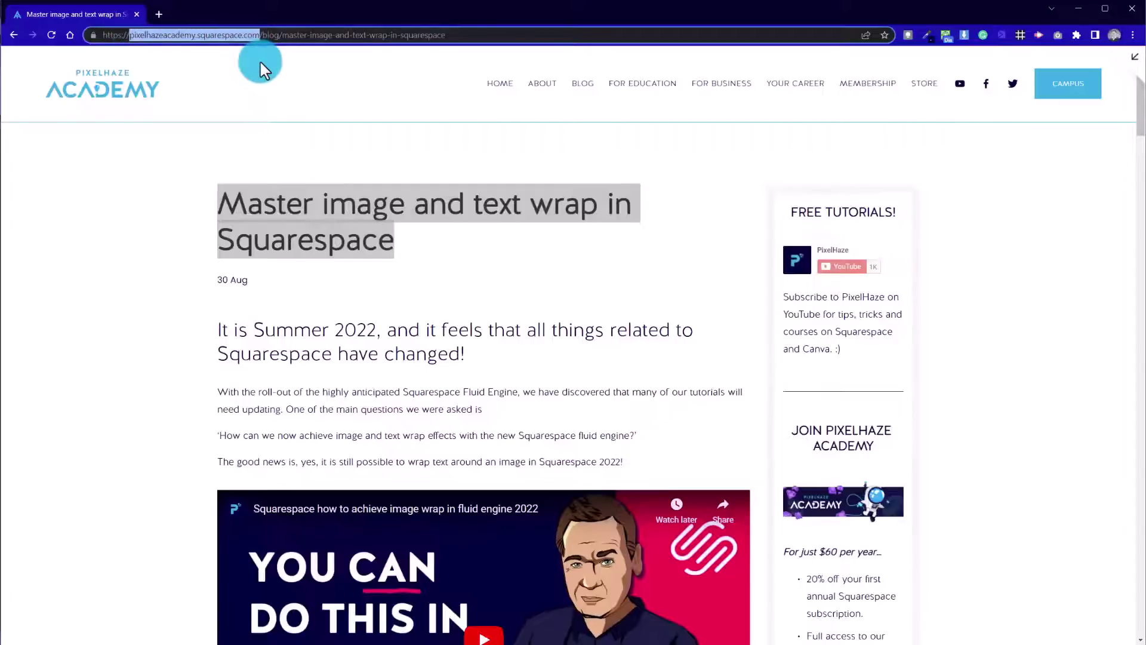
pyautogui.click(261, 64)
pyautogui.moveTo(233, 37); pyautogui.dragTo(444, 40)
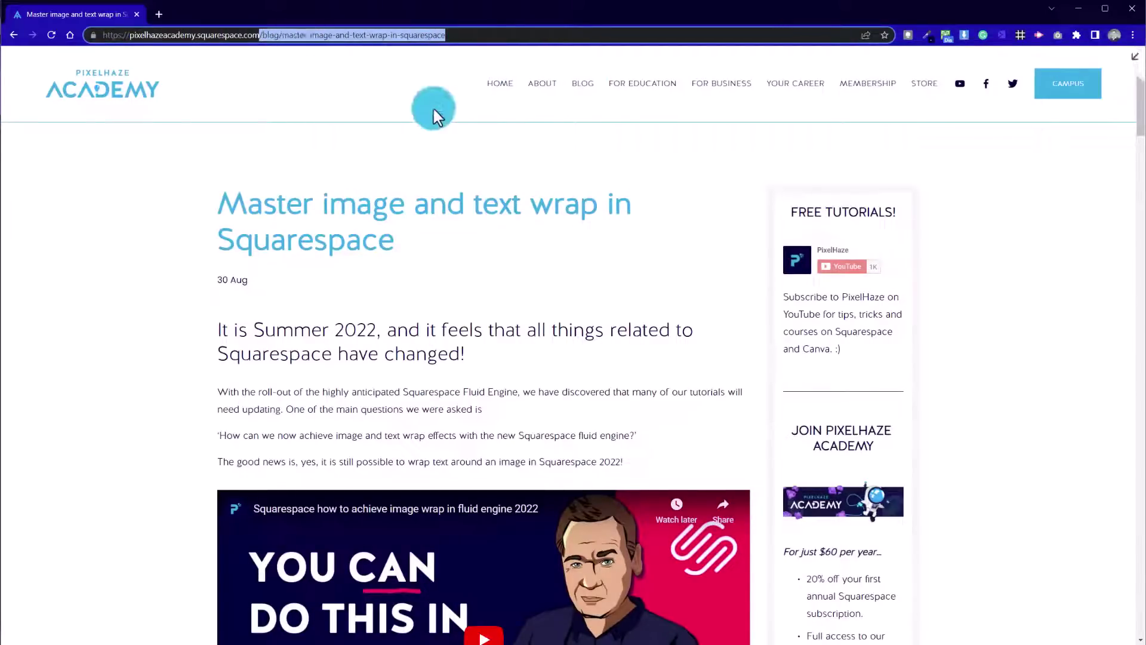
pyautogui.click(479, 36)
pyautogui.moveTo(279, 34); pyautogui.dragTo(474, 31)
pyautogui.click(445, 139)
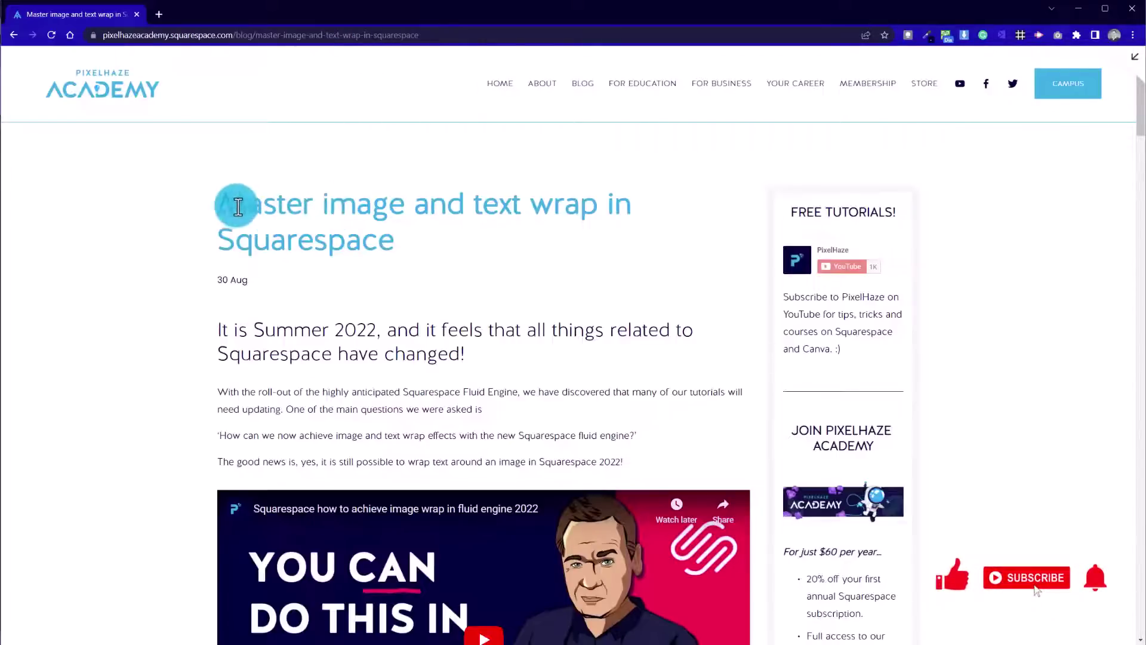
# Step: Highlight 'image' and 'text wrap' in the post title, then return to the top
pyautogui.moveTo(324, 204); pyautogui.dragTo(388, 205)
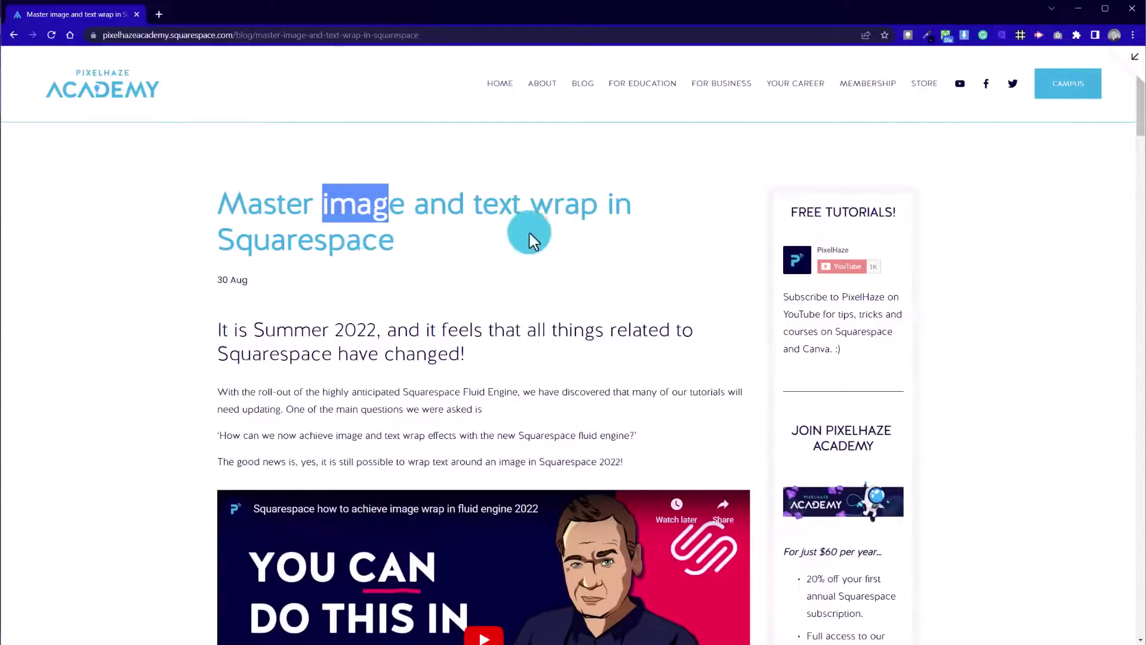
pyautogui.moveTo(597, 206); pyautogui.dragTo(474, 218)
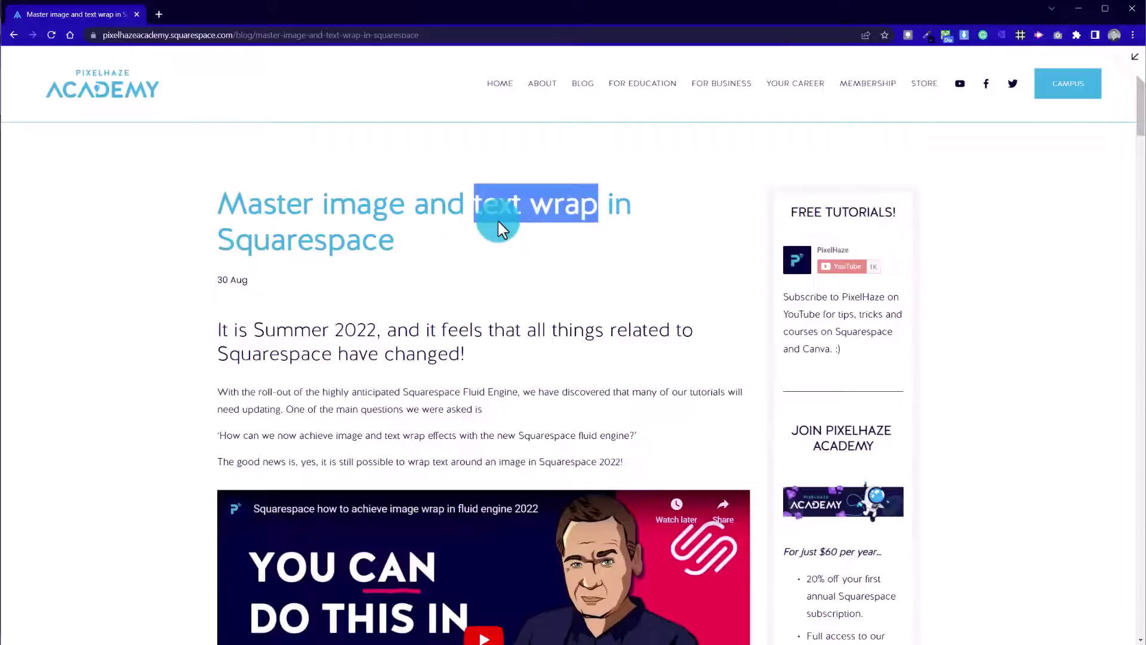
pyautogui.click(497, 220)
pyautogui.scroll(-5, 382, 412)
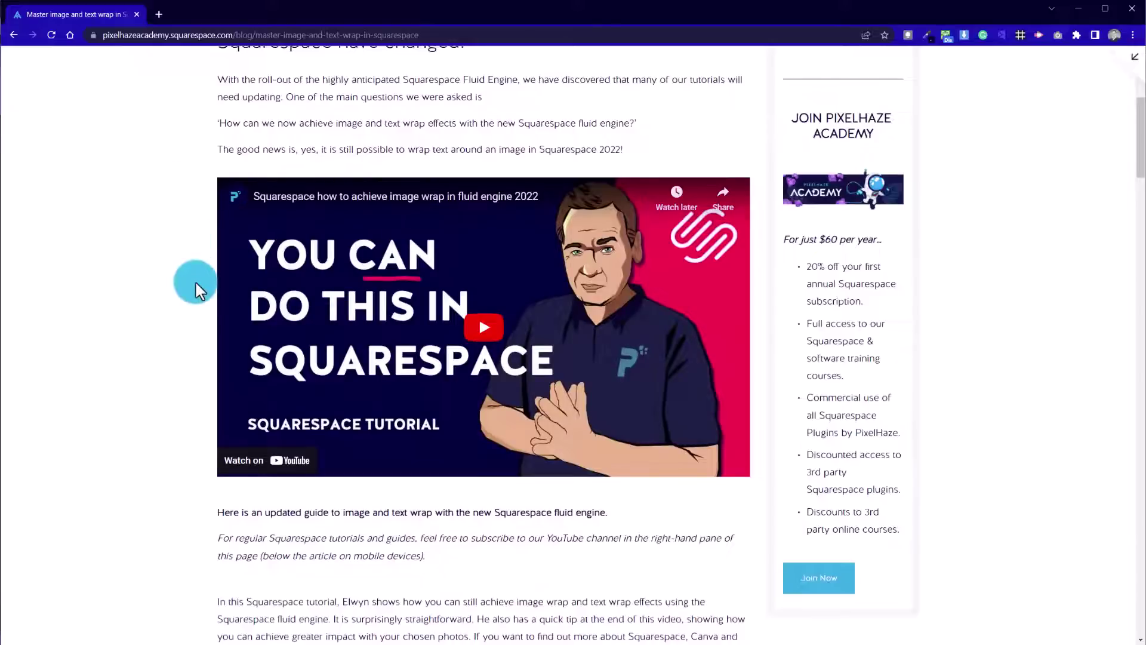
pyautogui.scroll(3, 192, 284)
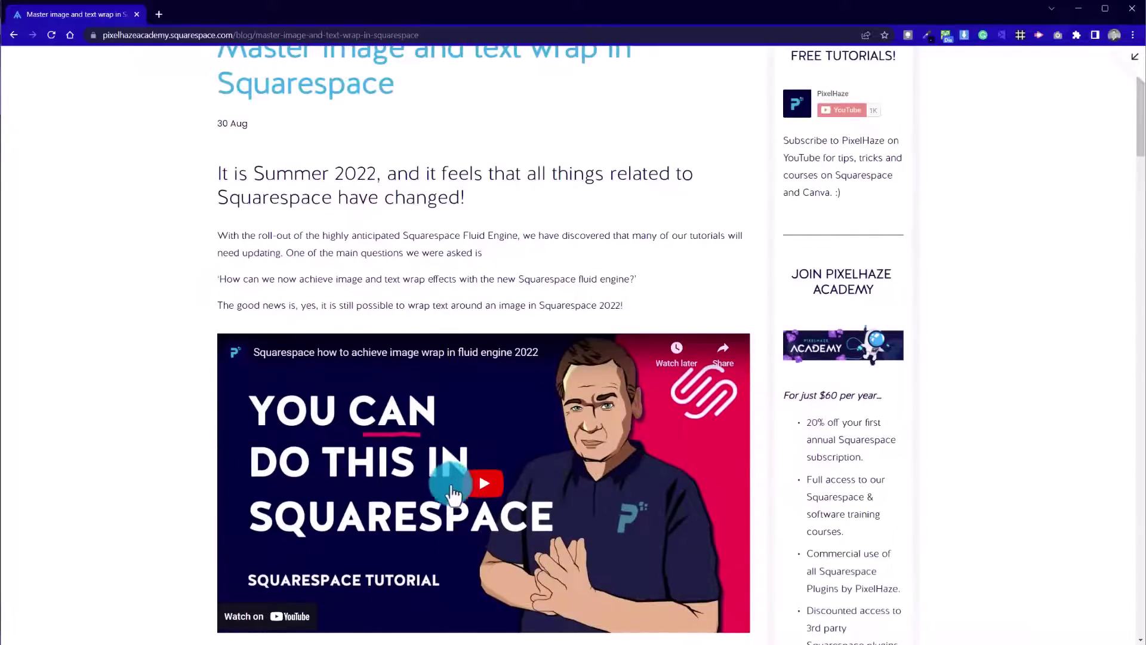
pyautogui.scroll(-6, 454, 513)
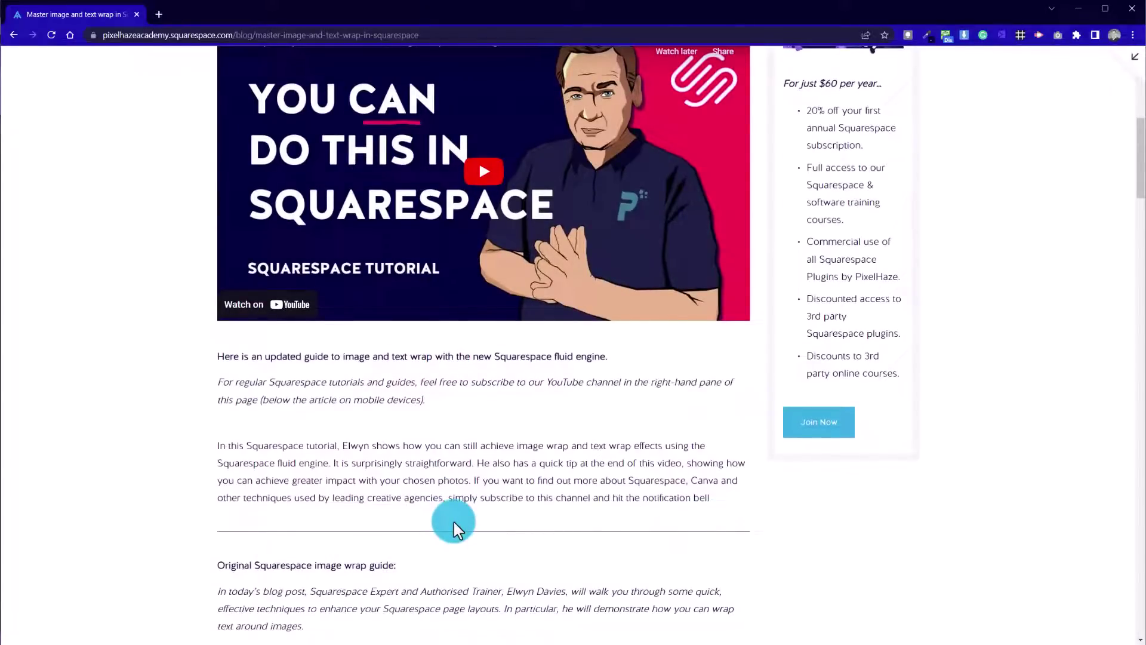
pyautogui.scroll(9, 453, 518)
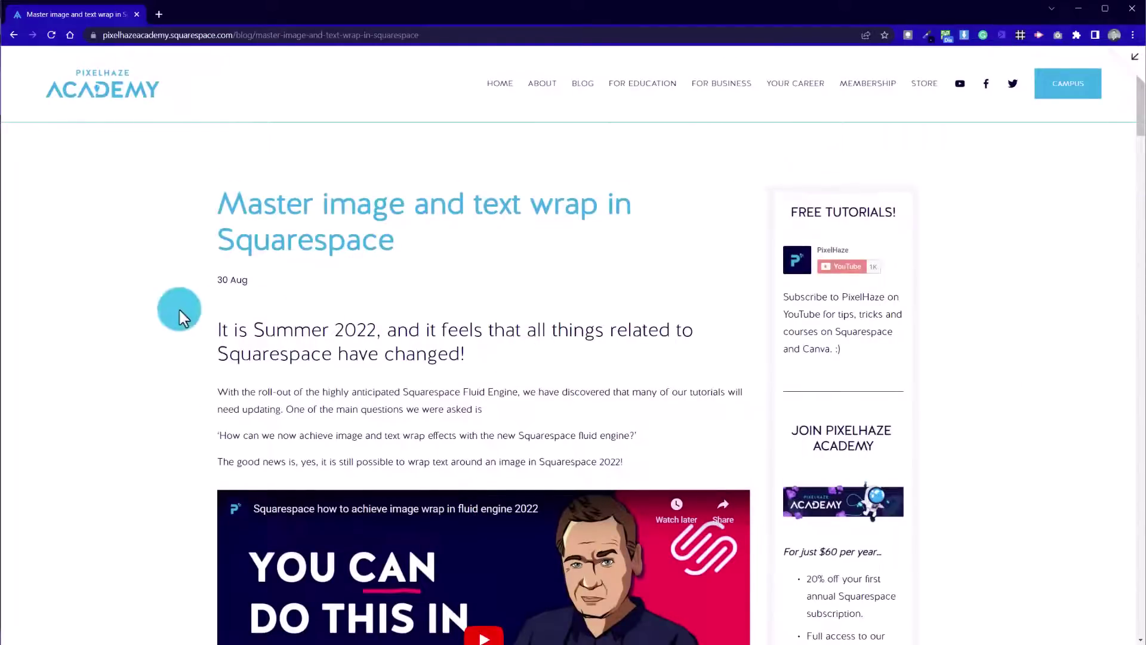
# Step: Point out the 30 Aug date, opening paragraph and URL slug, then edit the post
pyautogui.moveTo(251, 280); pyautogui.dragTo(202, 299)
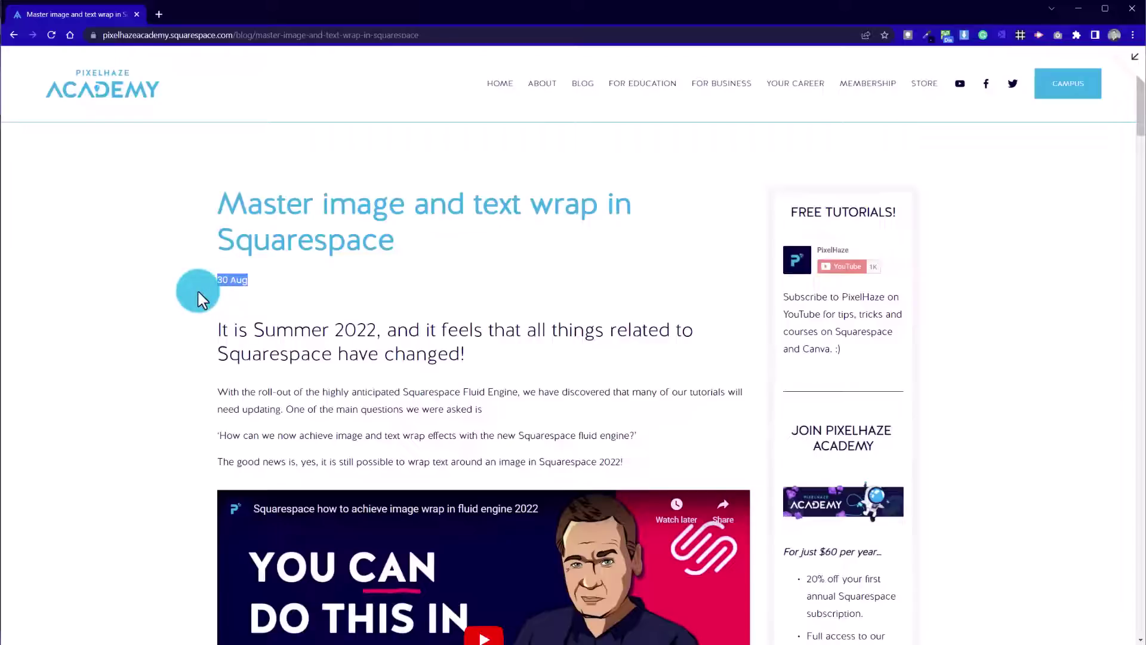
pyautogui.moveTo(484, 391); pyautogui.dragTo(248, 314)
pyautogui.click(252, 280)
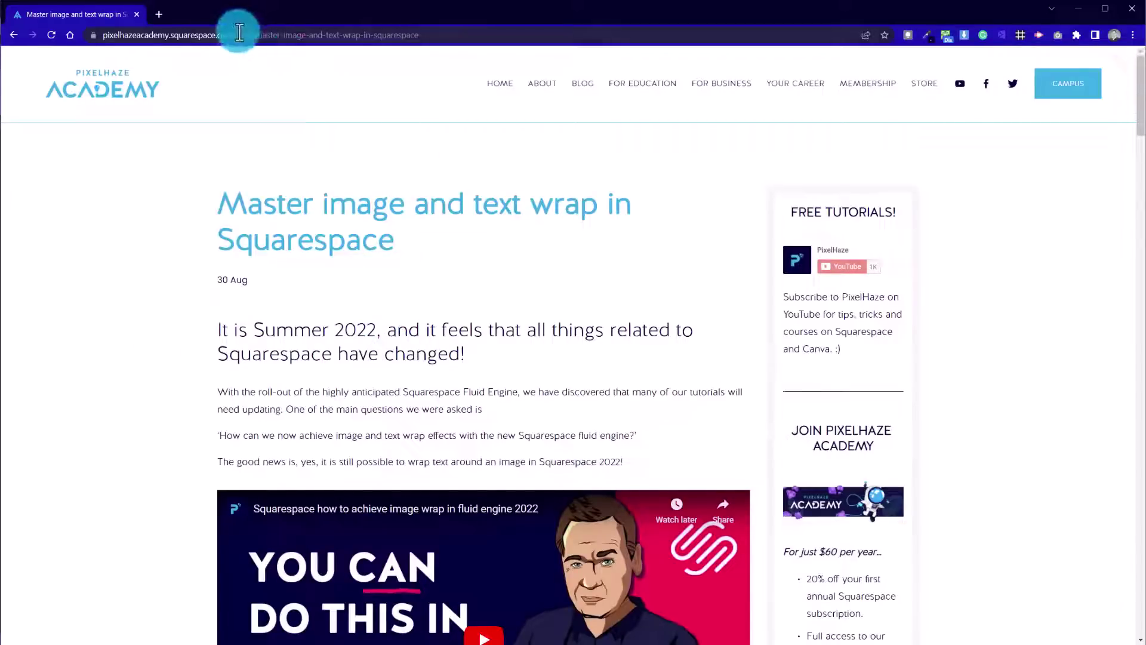
pyautogui.moveTo(234, 35); pyautogui.dragTo(452, 31)
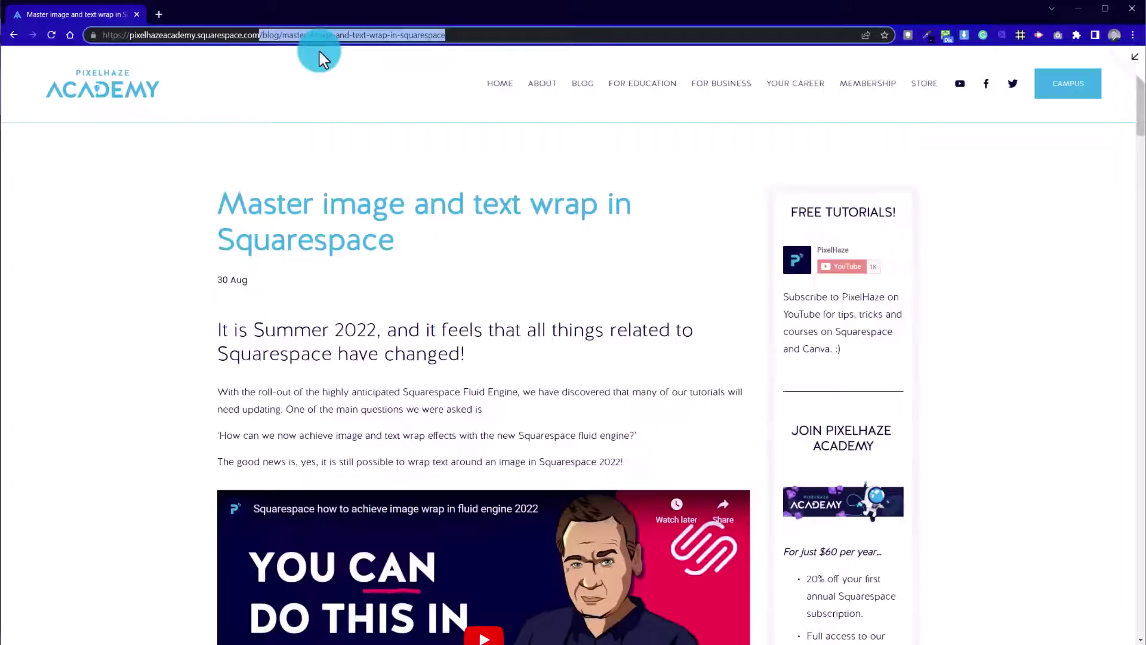
pyautogui.click(1134, 57)
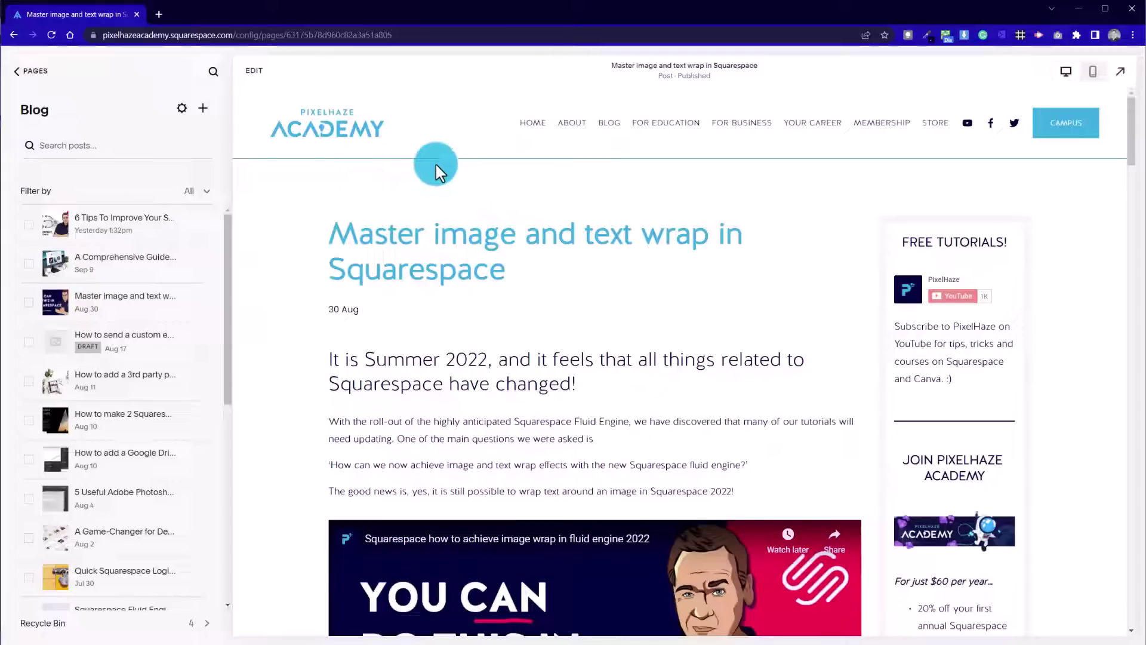
pyautogui.scroll(-3, 319, 350)
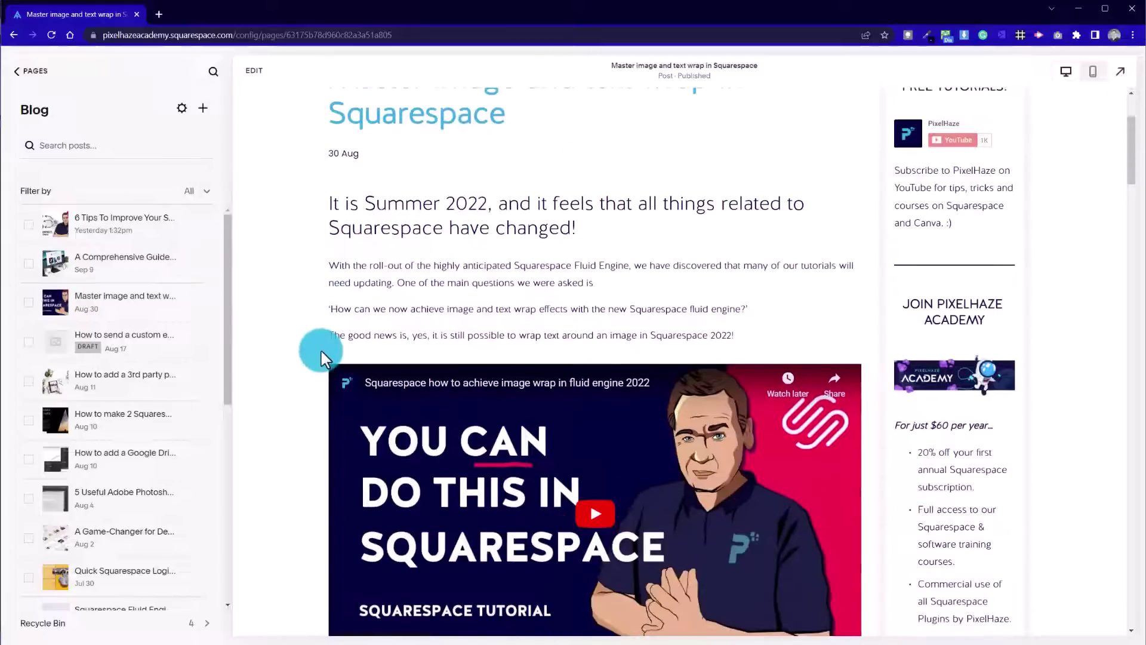
pyautogui.scroll(-3, 320, 349)
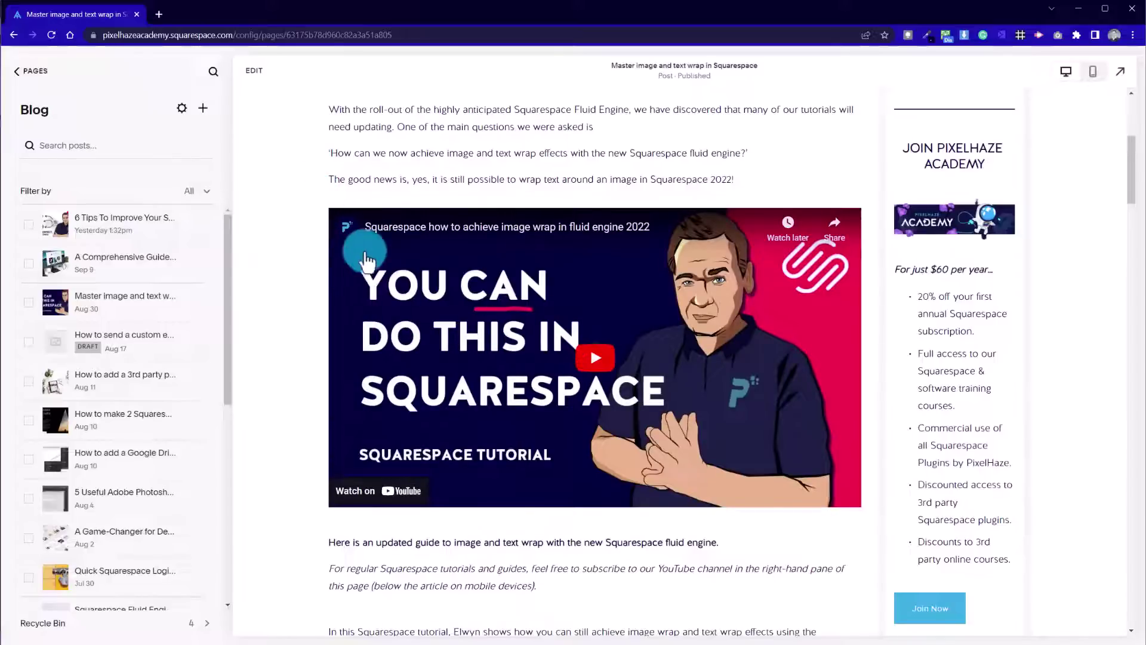
pyautogui.scroll(7, 342, 265)
pyautogui.scroll(-7, 341, 268)
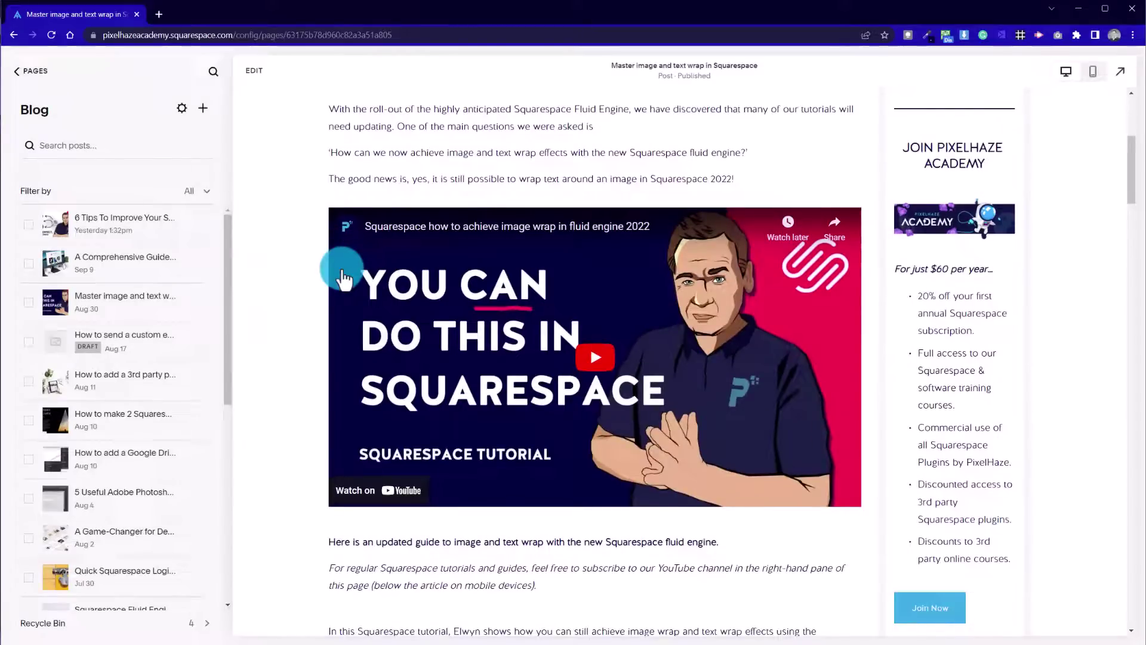
pyautogui.scroll(-5, 352, 293)
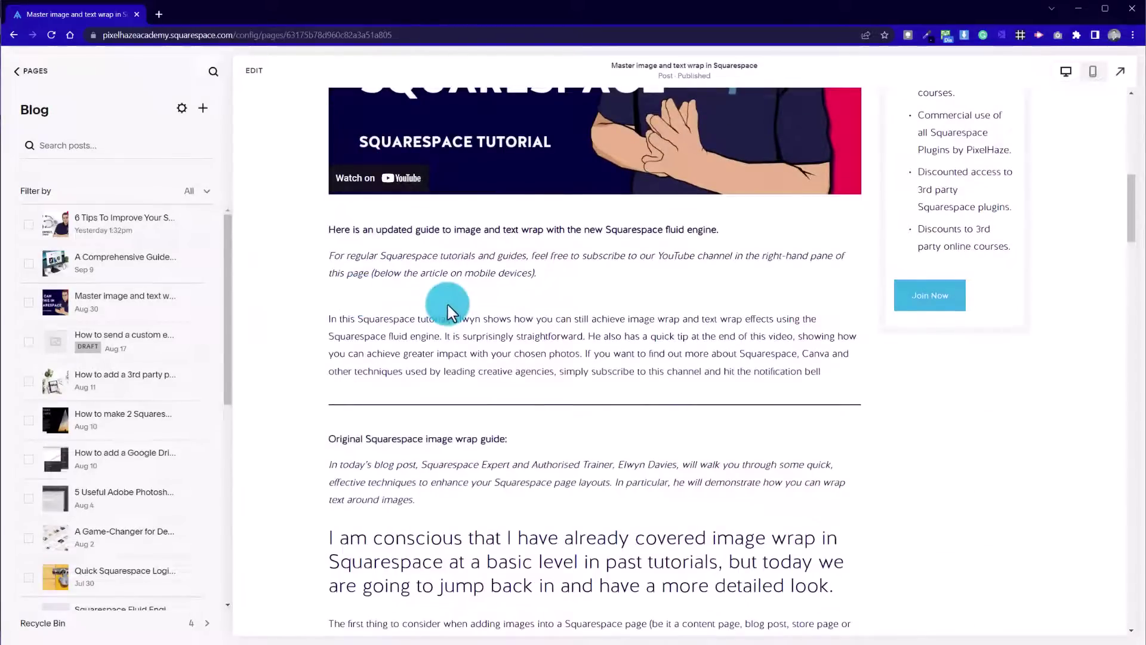
pyautogui.scroll(10, 447, 302)
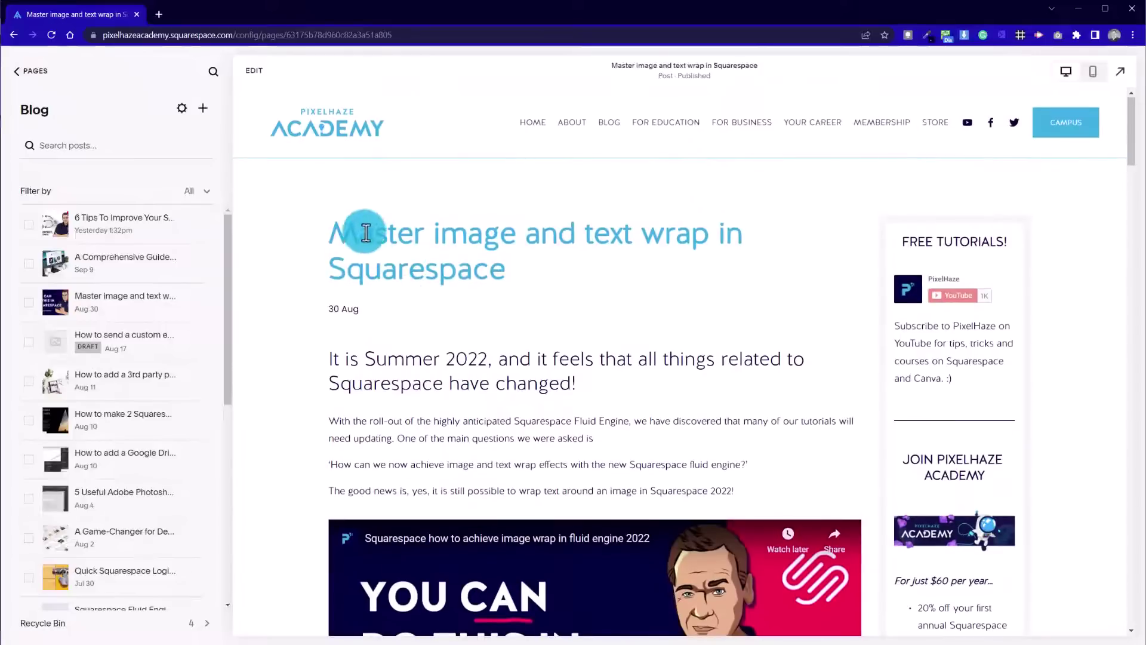
pyautogui.moveTo(380, 235); pyautogui.dragTo(578, 276)
pyautogui.click(585, 394)
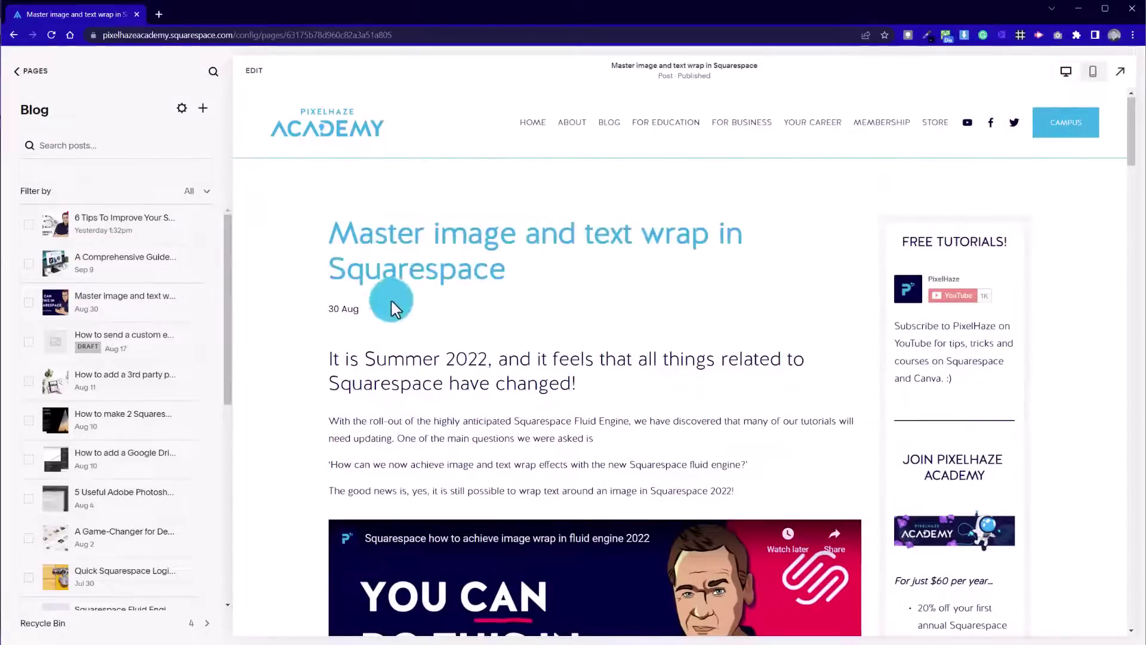
pyautogui.moveTo(358, 233); pyautogui.dragTo(456, 253)
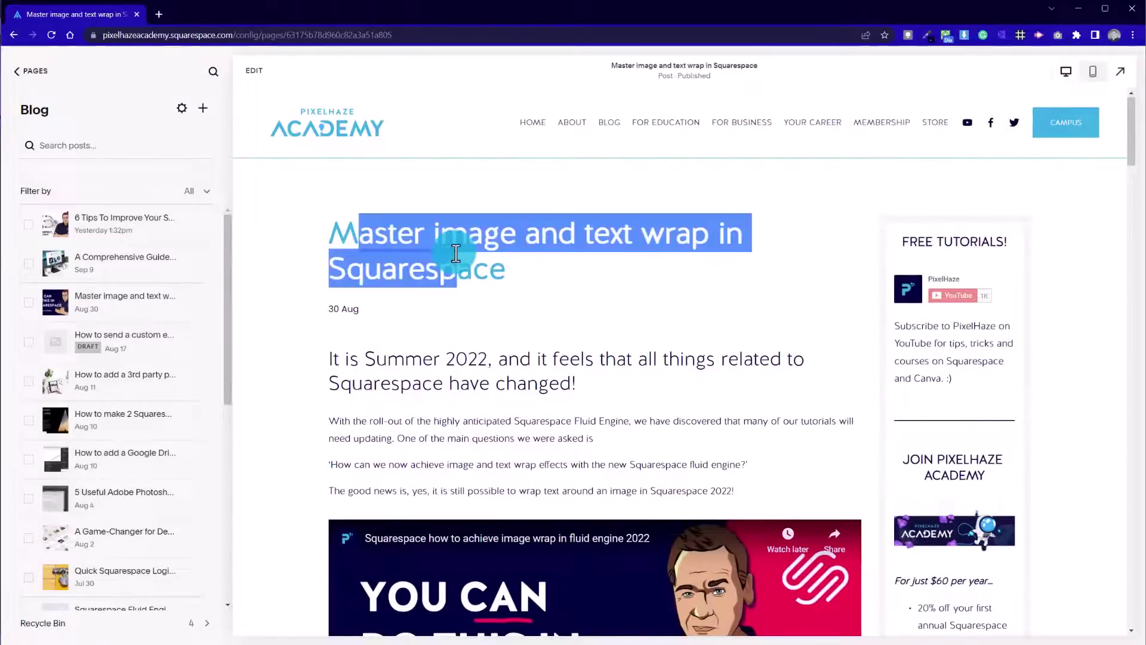
pyautogui.click(356, 311)
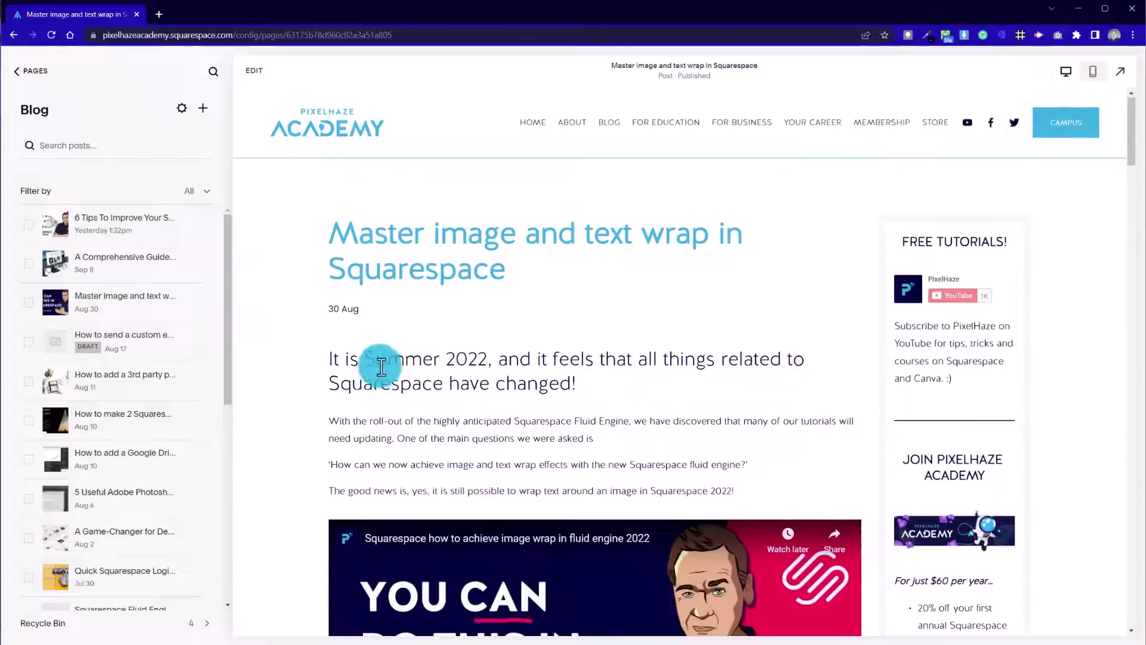
pyautogui.moveTo(365, 360); pyautogui.dragTo(557, 403)
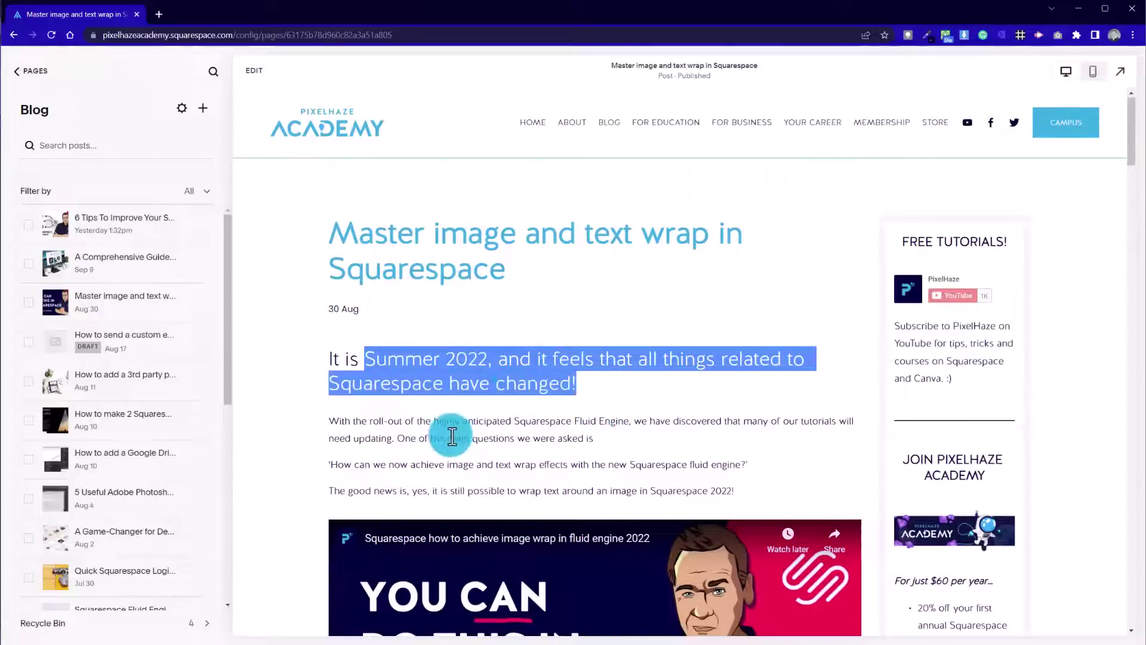
pyautogui.click(400, 420)
pyautogui.moveTo(366, 411); pyautogui.dragTo(529, 486)
pyautogui.click(539, 471)
pyautogui.scroll(-10, 539, 471)
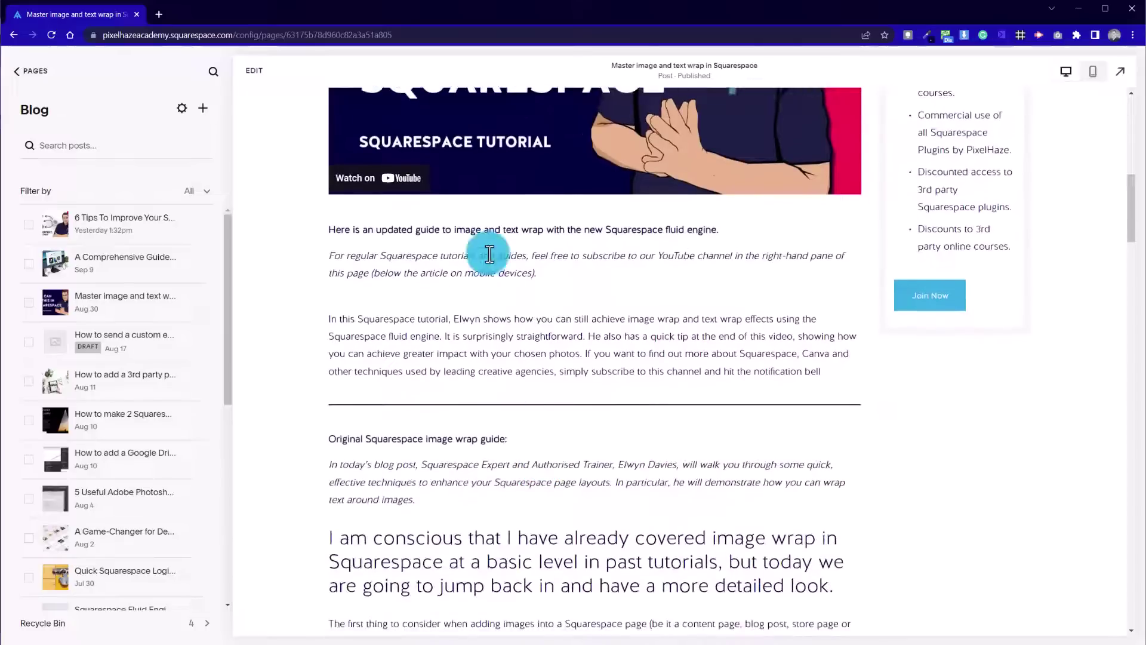
pyautogui.scroll(-5, 532, 514)
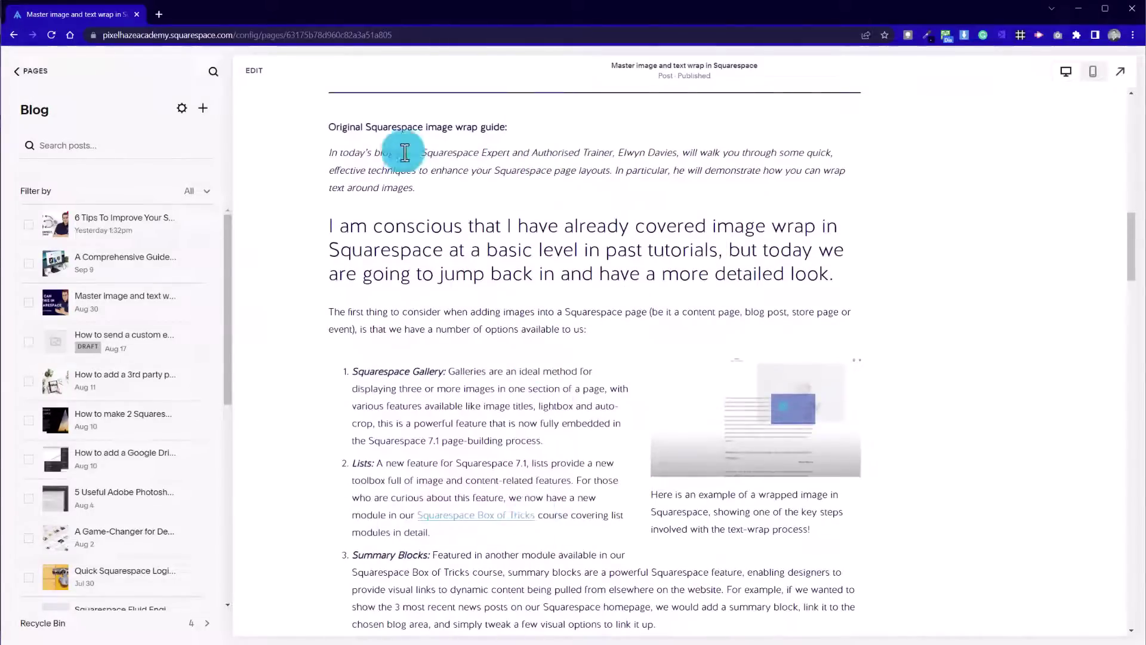
pyautogui.scroll(-14, 660, 460)
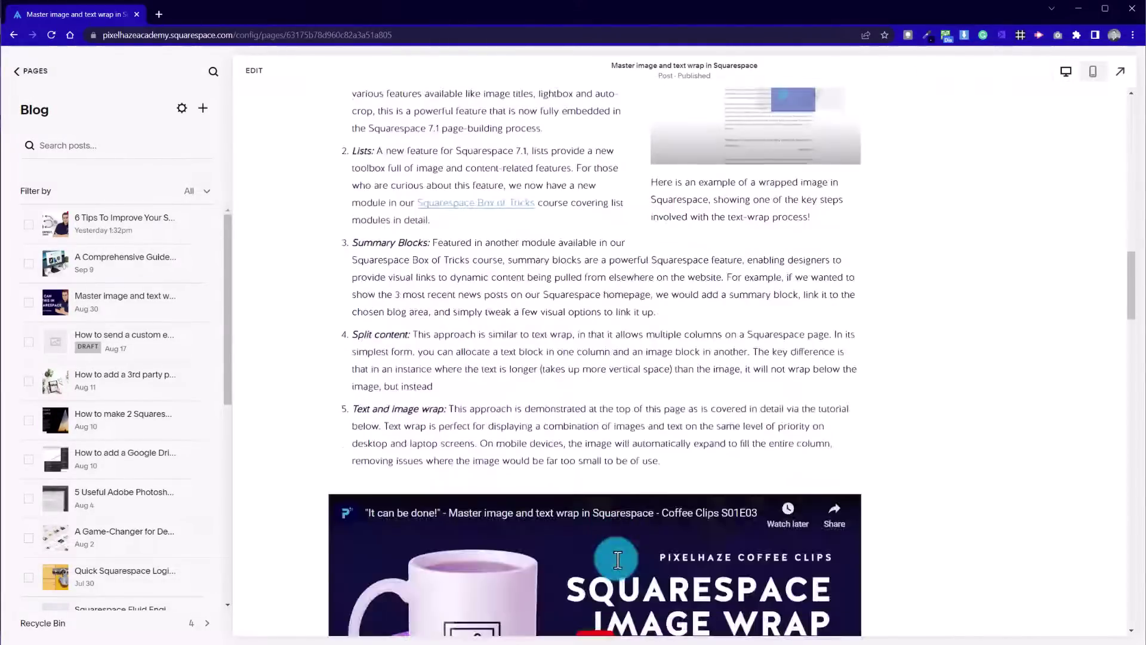
pyautogui.scroll(3, 663, 532)
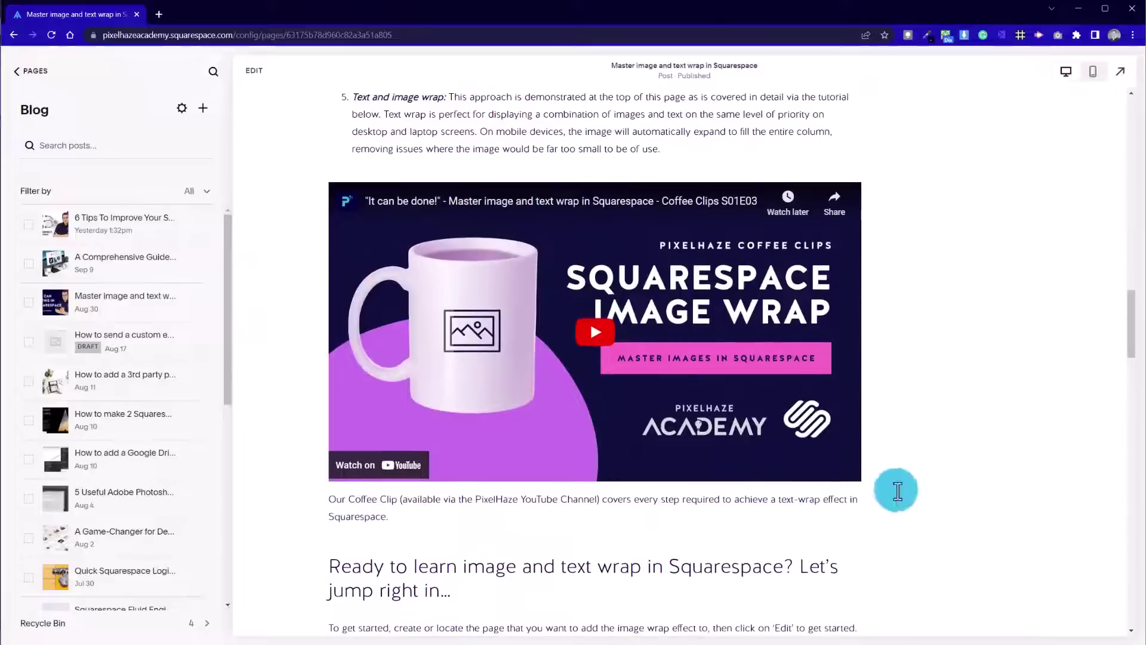
pyautogui.scroll(-5, 915, 514)
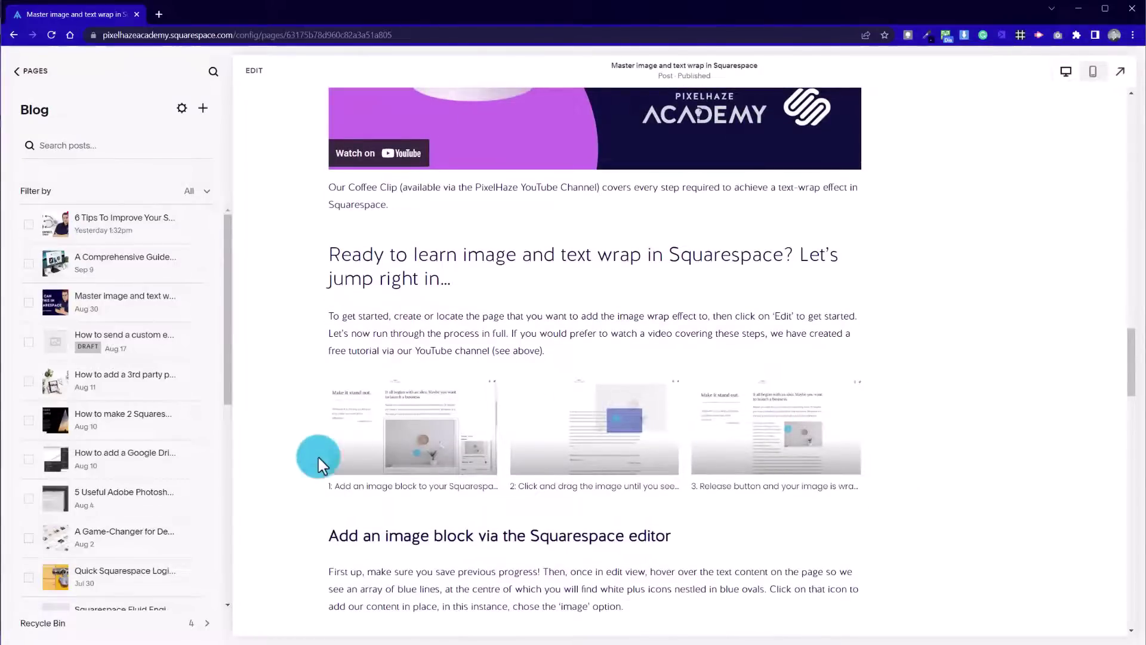
pyautogui.scroll(-3, 314, 465)
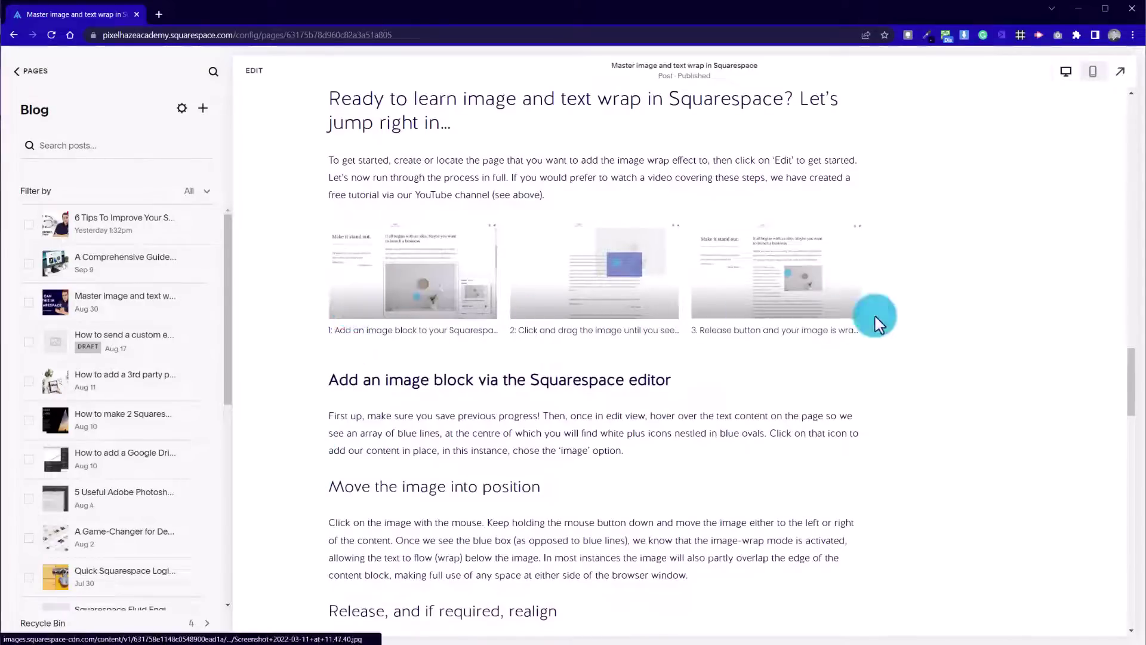
pyautogui.scroll(-5, 834, 460)
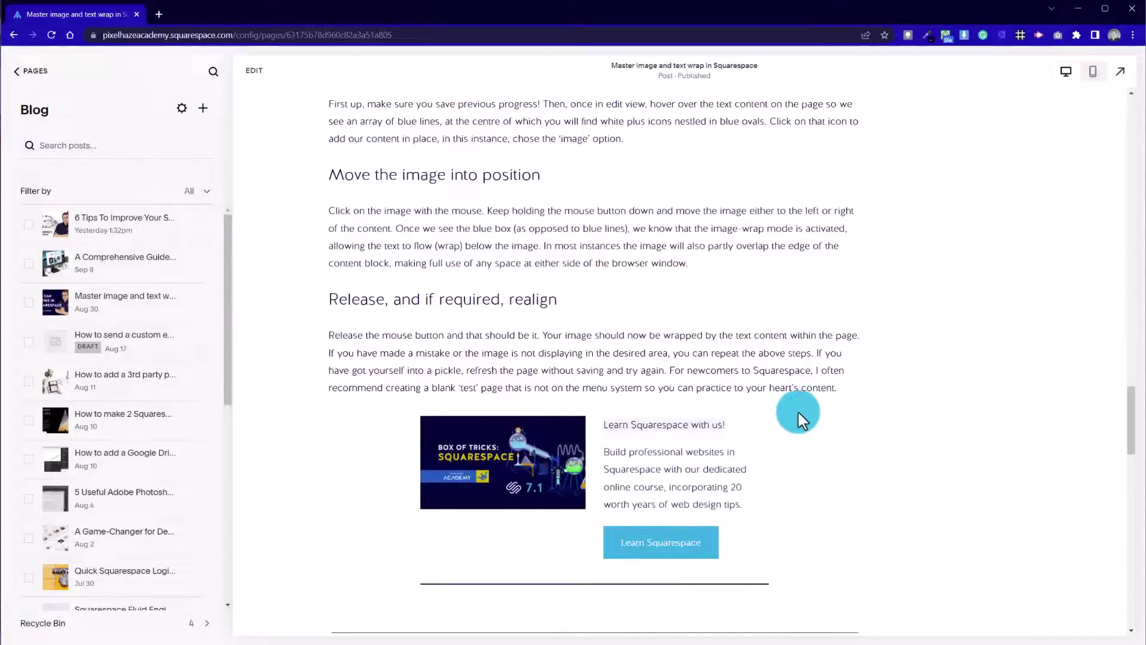
pyautogui.scroll(-3, 758, 346)
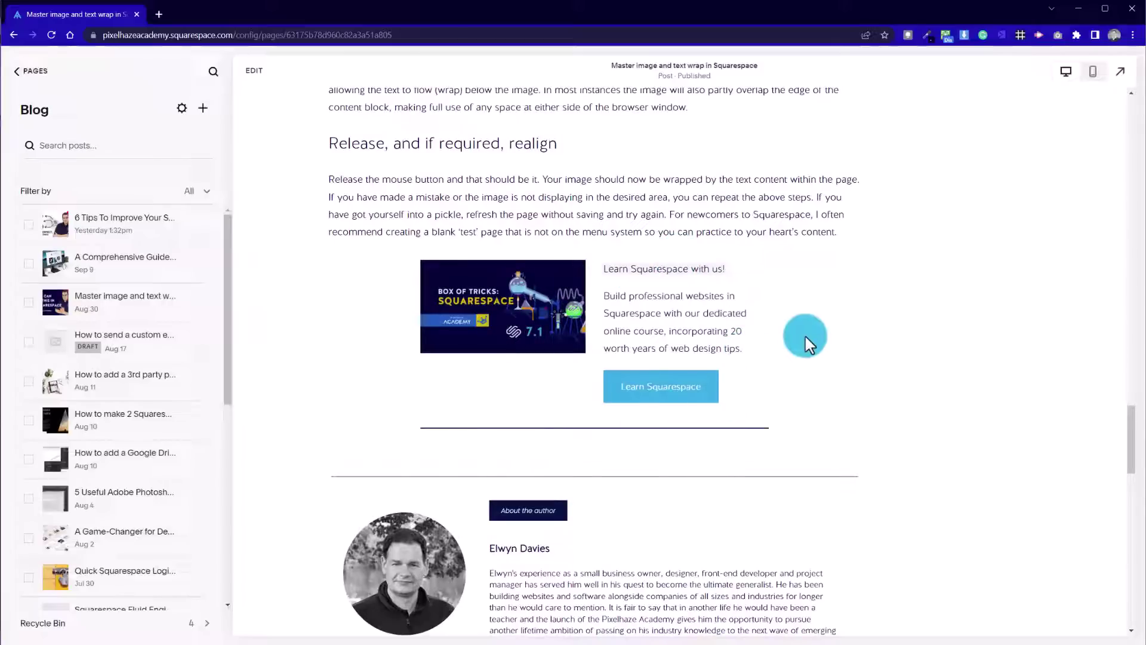
pyautogui.scroll(-8, 813, 334)
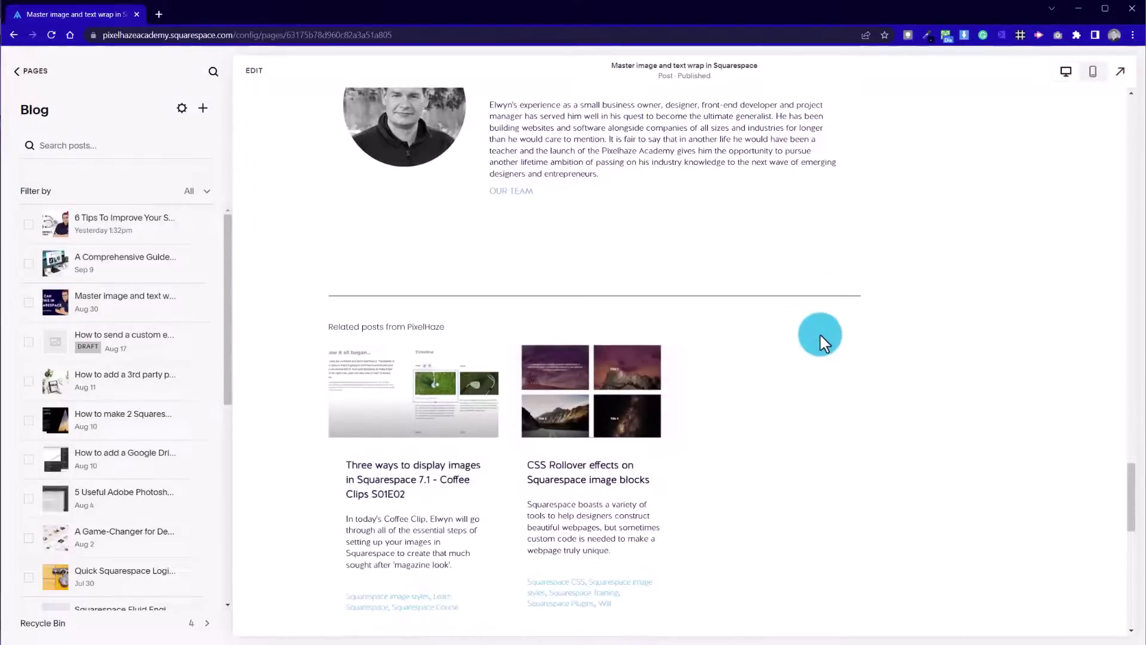
pyautogui.scroll(-3, 821, 340)
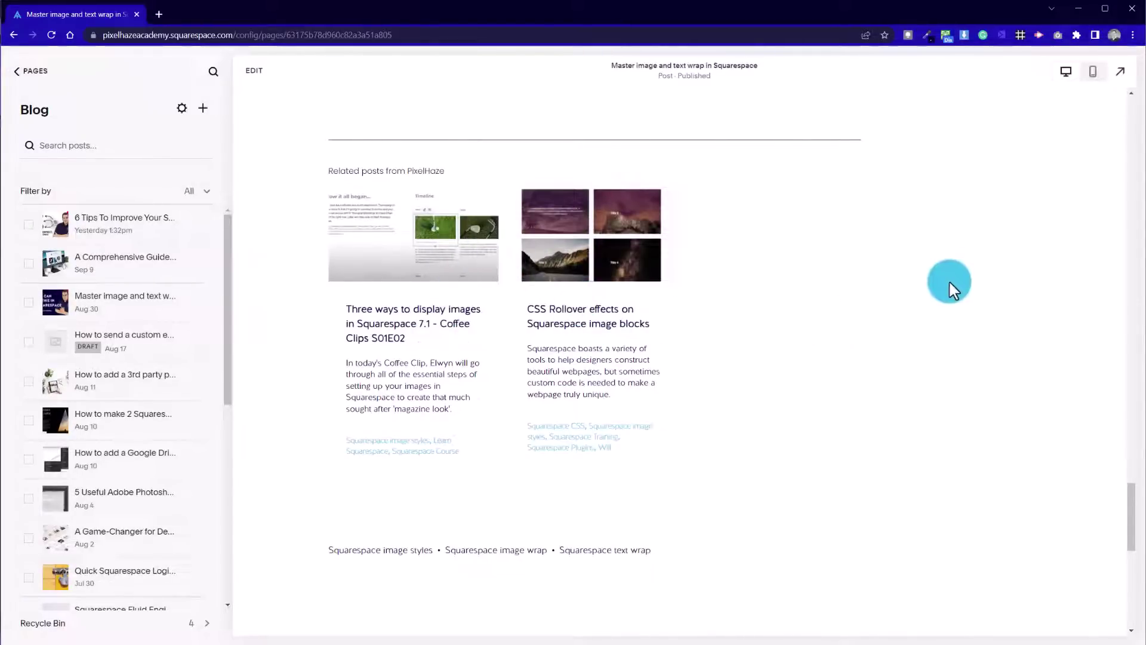
pyautogui.scroll(-3, 949, 285)
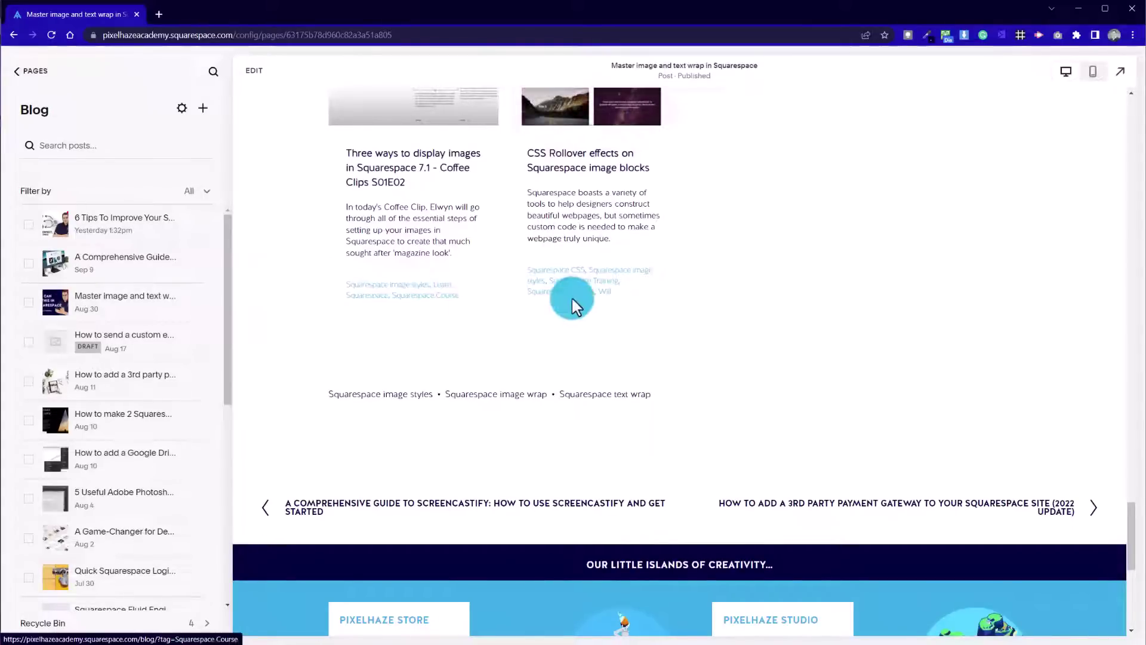
pyautogui.scroll(5, 588, 411)
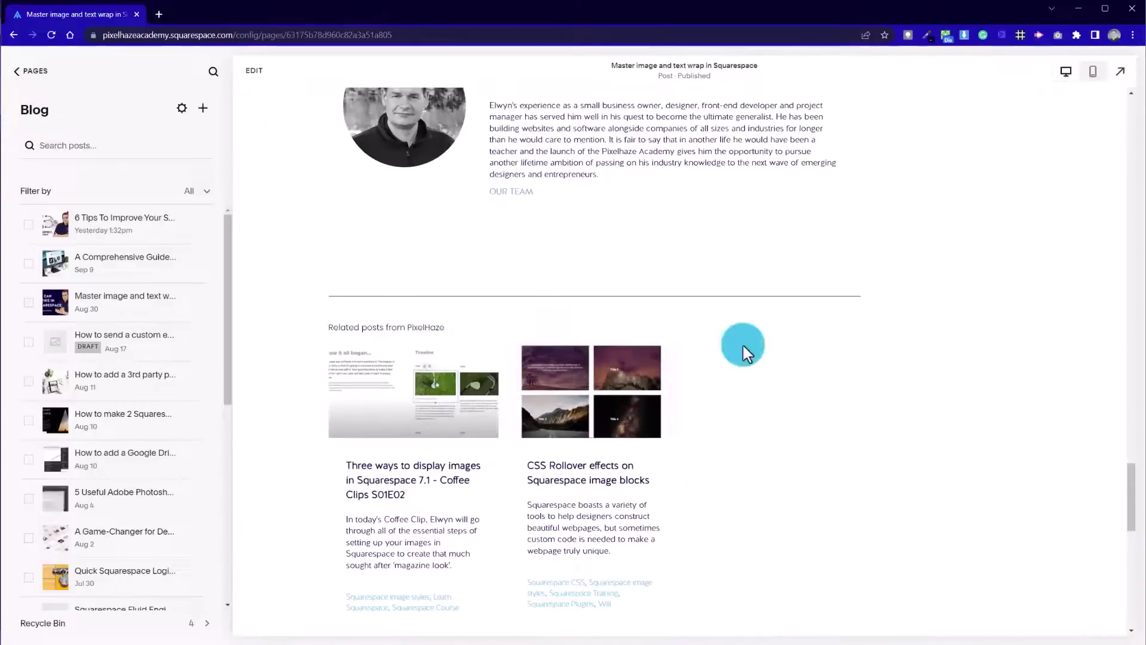
pyautogui.scroll(10, 508, 475)
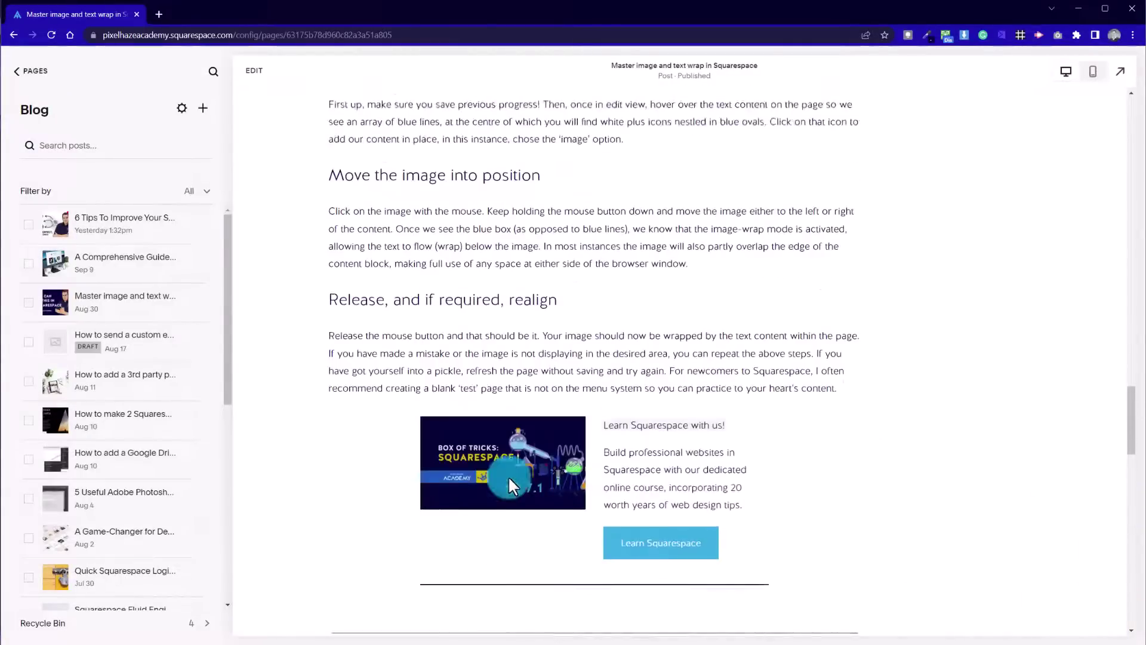
pyautogui.scroll(15, 508, 475)
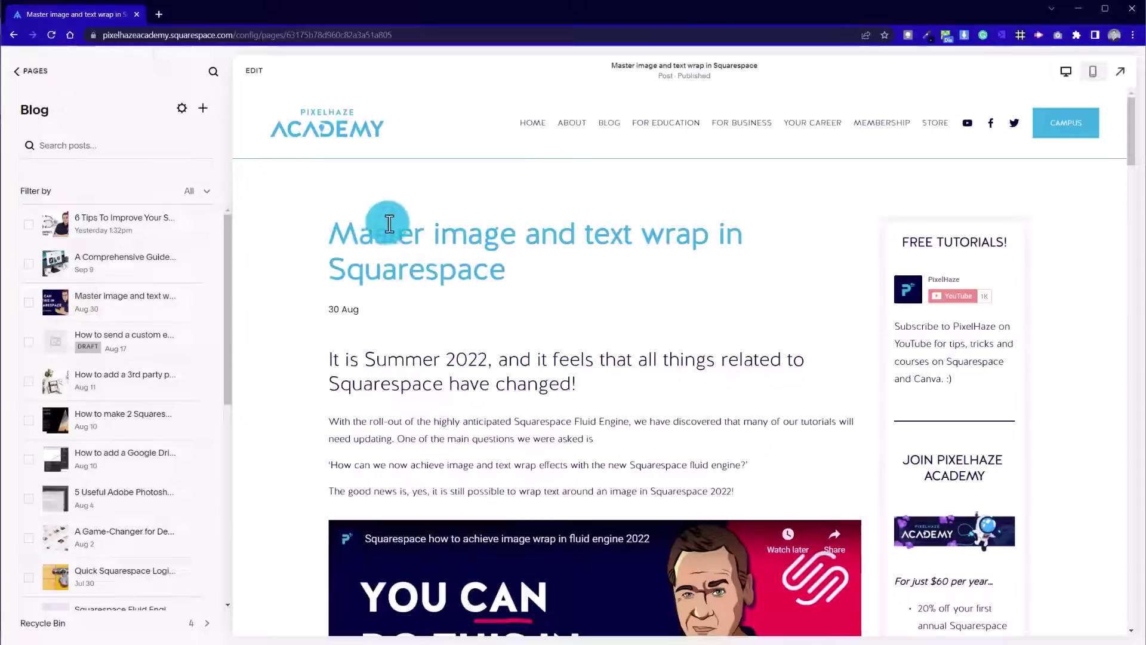
pyautogui.moveTo(301, 230); pyautogui.dragTo(553, 263)
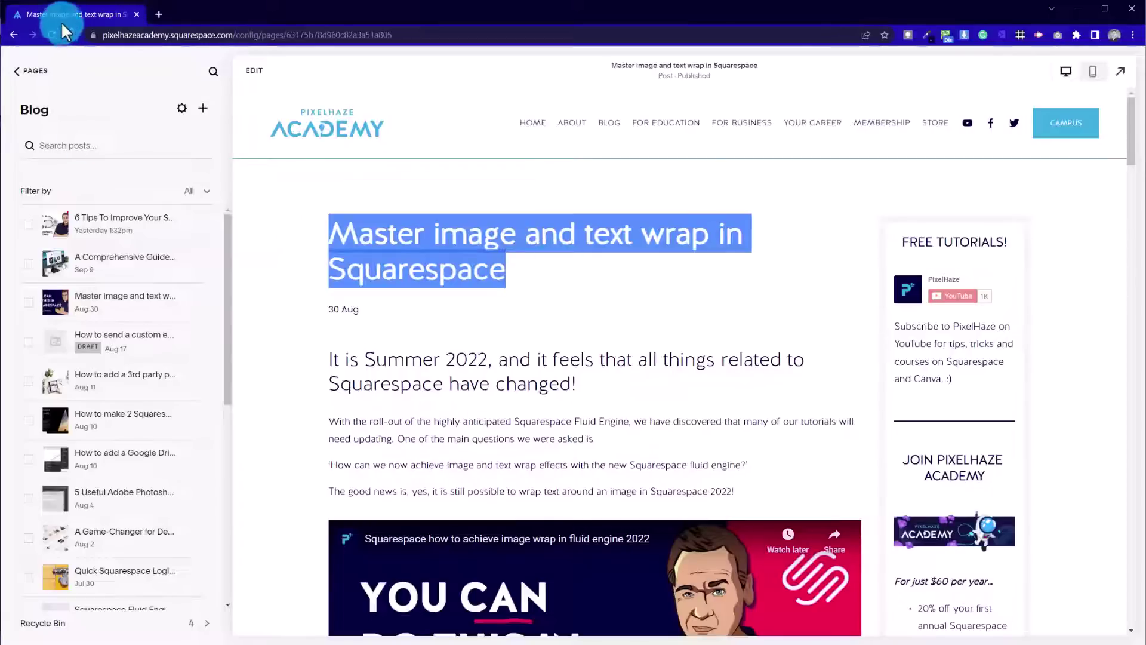
pyautogui.click(530, 421)
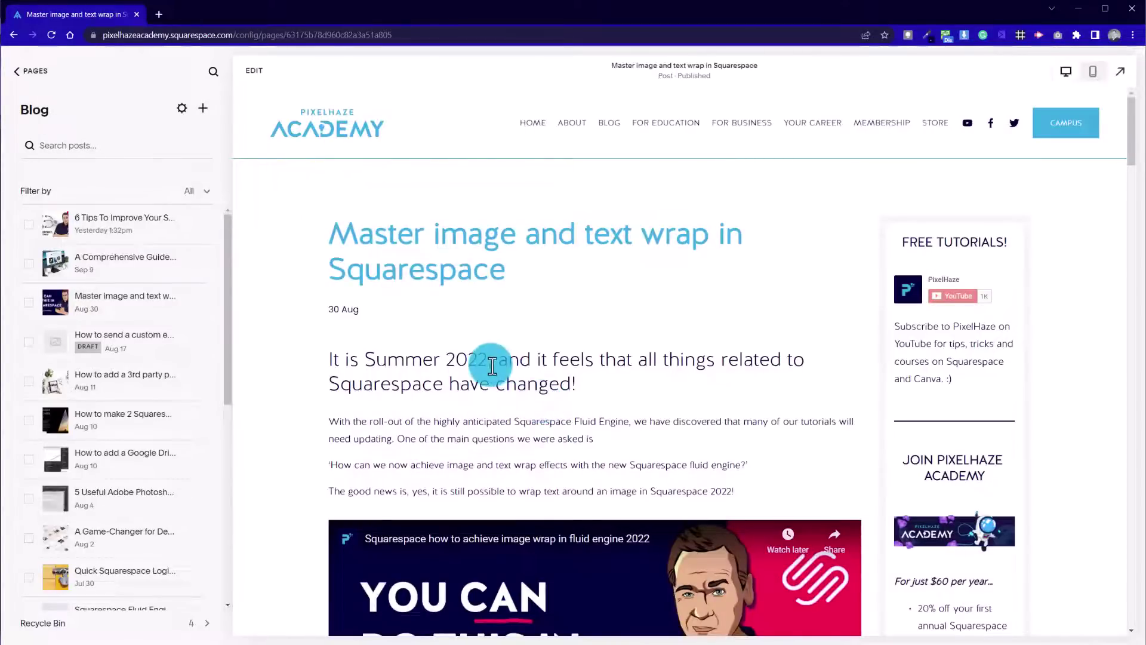
pyautogui.tripleClick(484, 274)
pyautogui.click(478, 317)
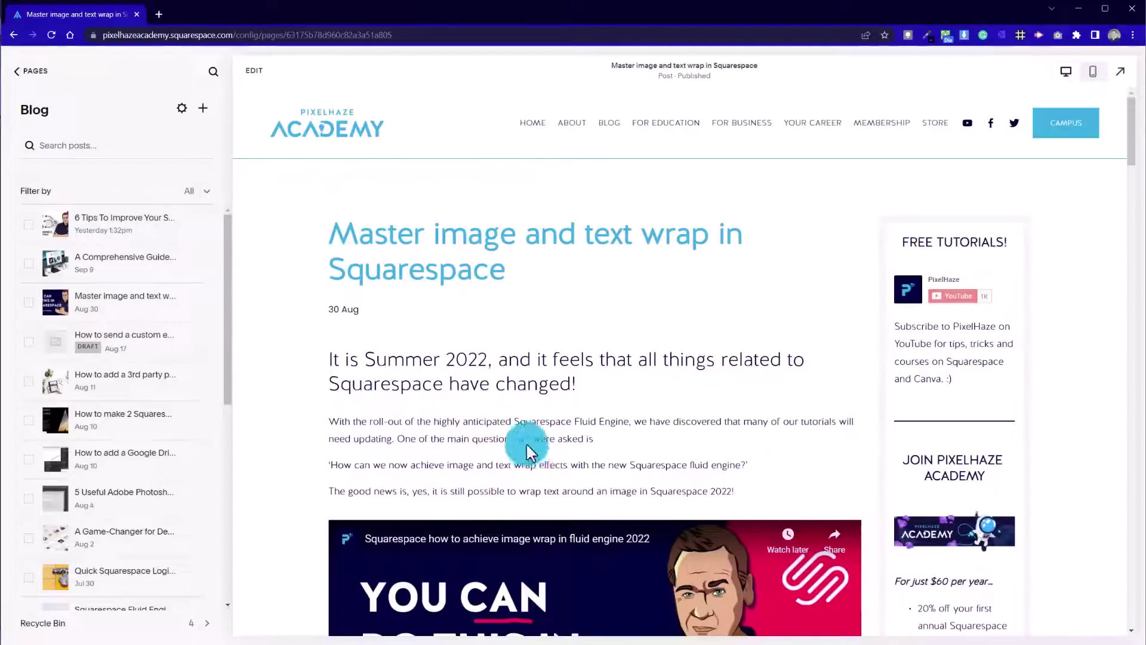
pyautogui.doubleClick(525, 422)
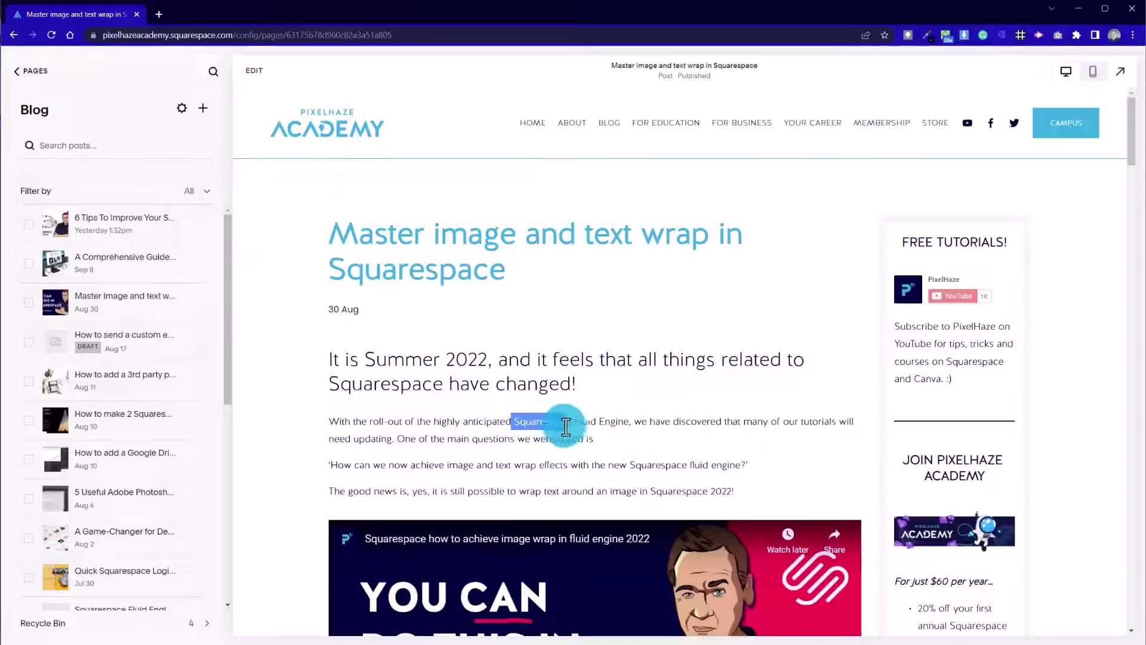
pyautogui.click(570, 445)
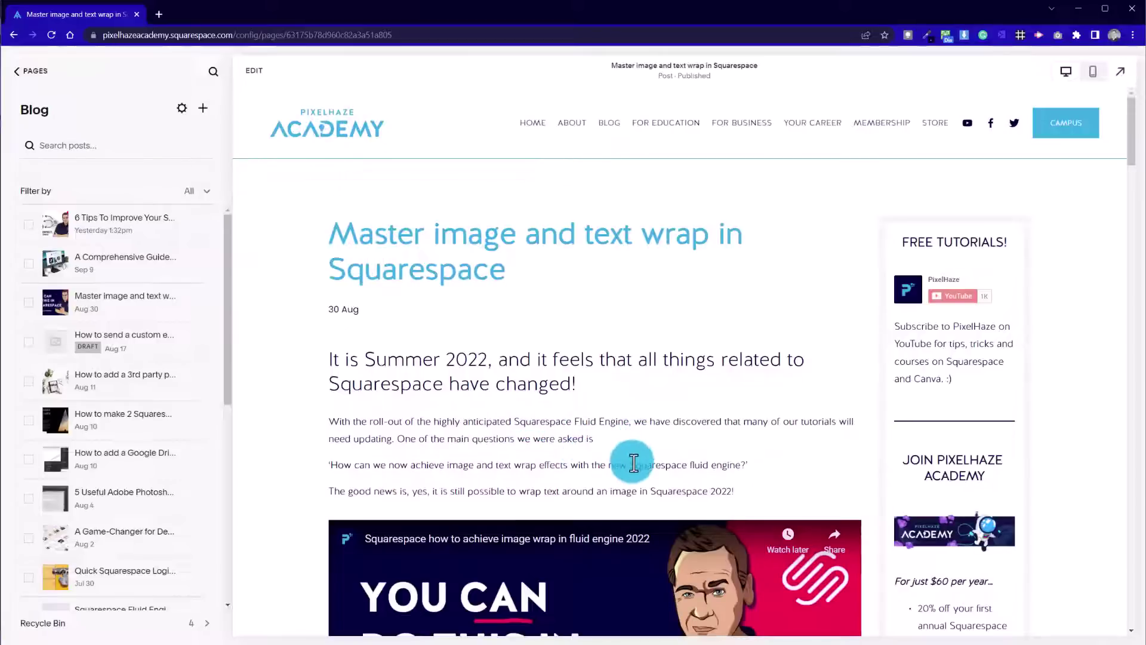
pyautogui.moveTo(630, 464); pyautogui.dragTo(707, 490)
pyautogui.scroll(-8, 590, 449)
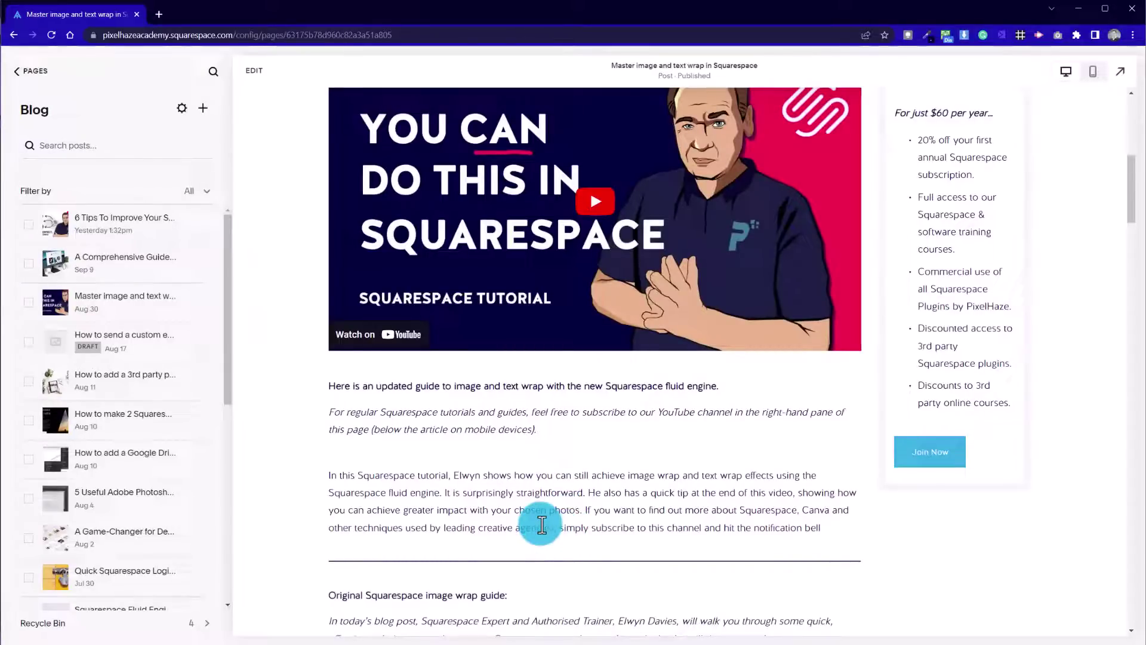
pyautogui.scroll(8, 541, 525)
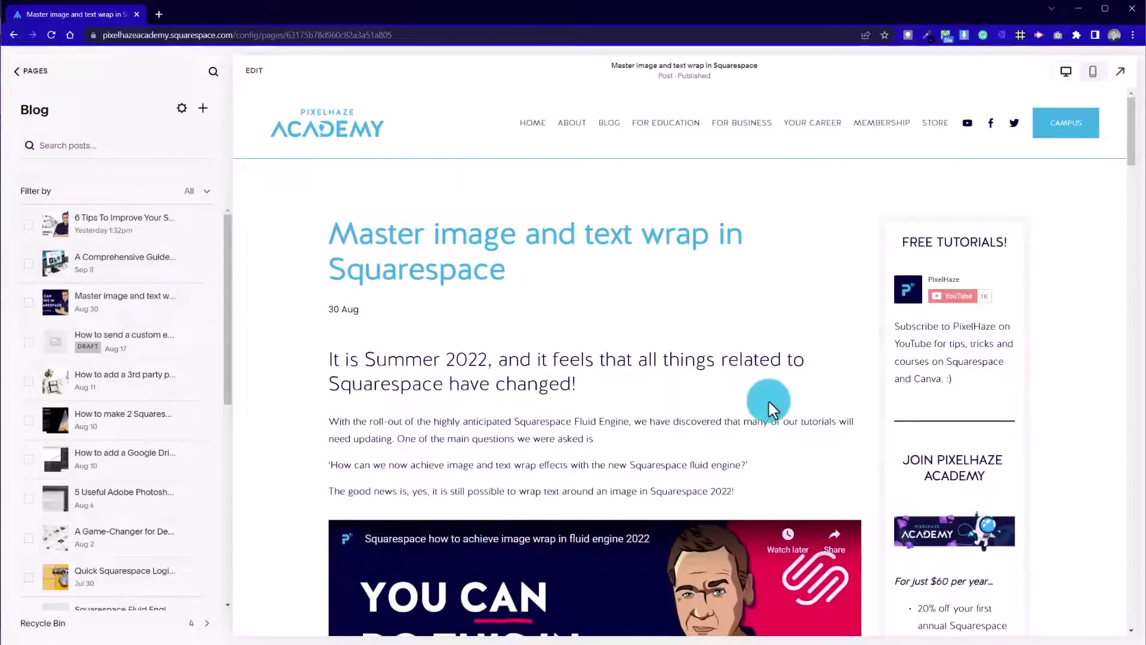
pyautogui.scroll(-15, 767, 400)
pyautogui.scroll(10, 770, 412)
pyautogui.scroll(6, 296, 397)
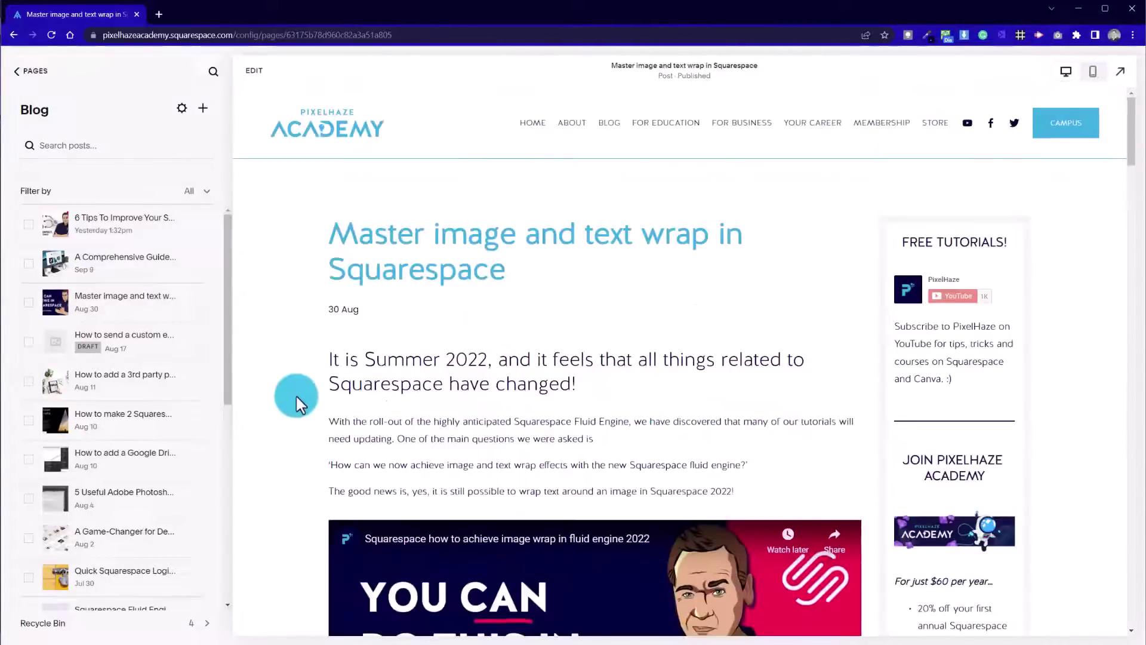
# Step: Add a new blog post draft and title it 'Test post'
pyautogui.click(204, 110)
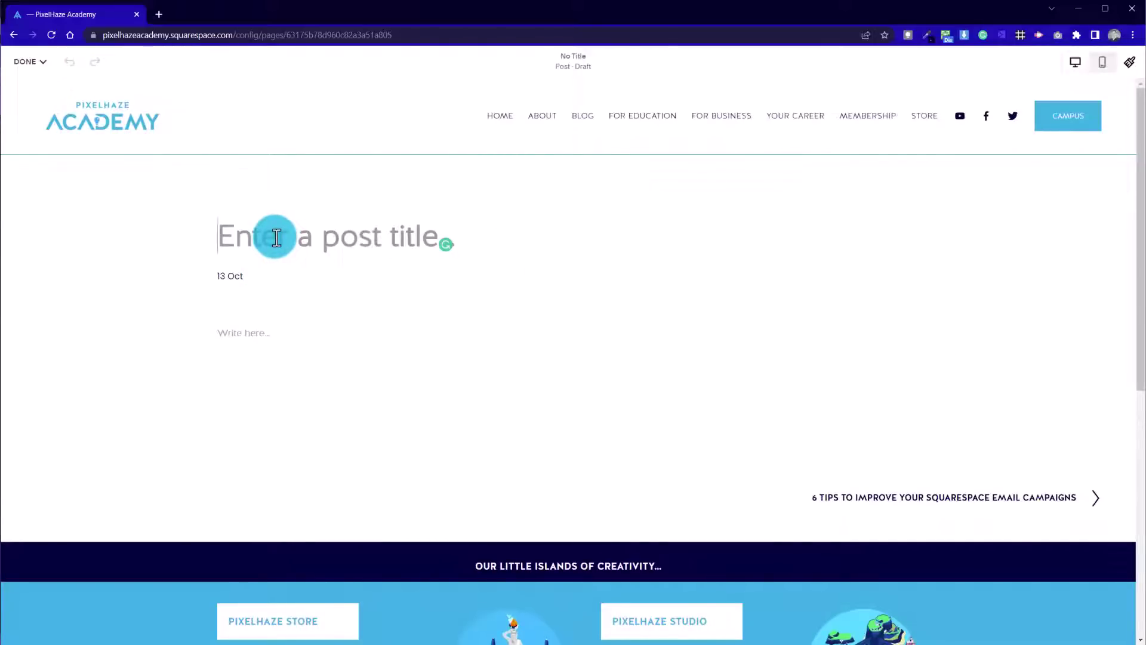
pyautogui.write('Test post')
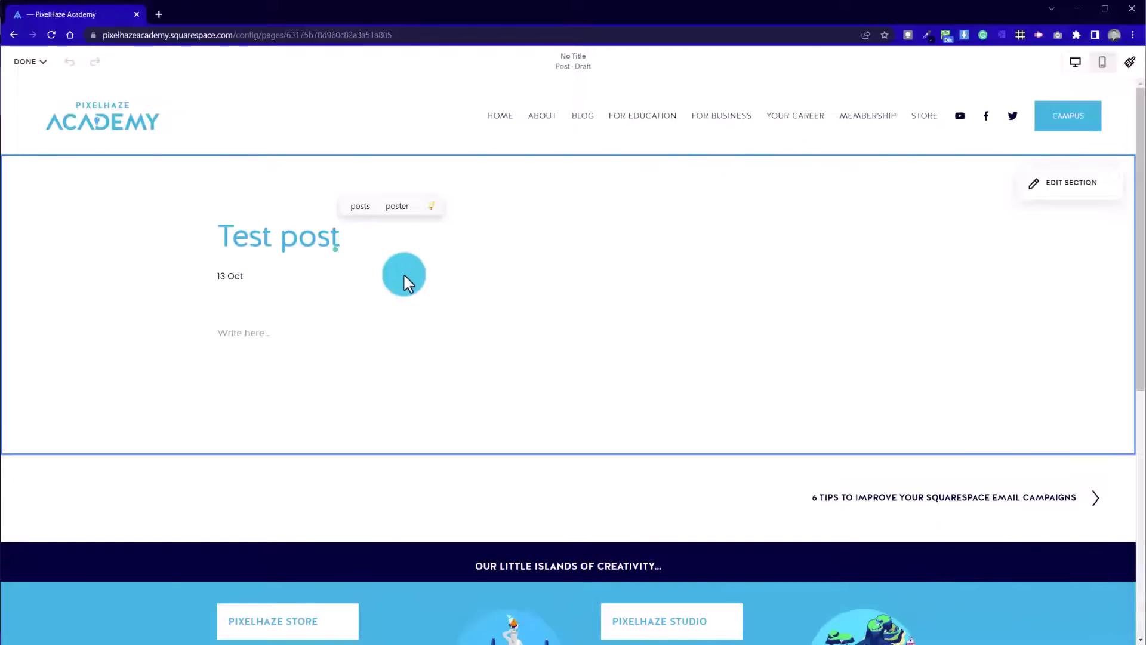
# Step: Paste Lorem ipsum into the body and split it into two paragraphs before 'Duis'
pyautogui.click(262, 327)
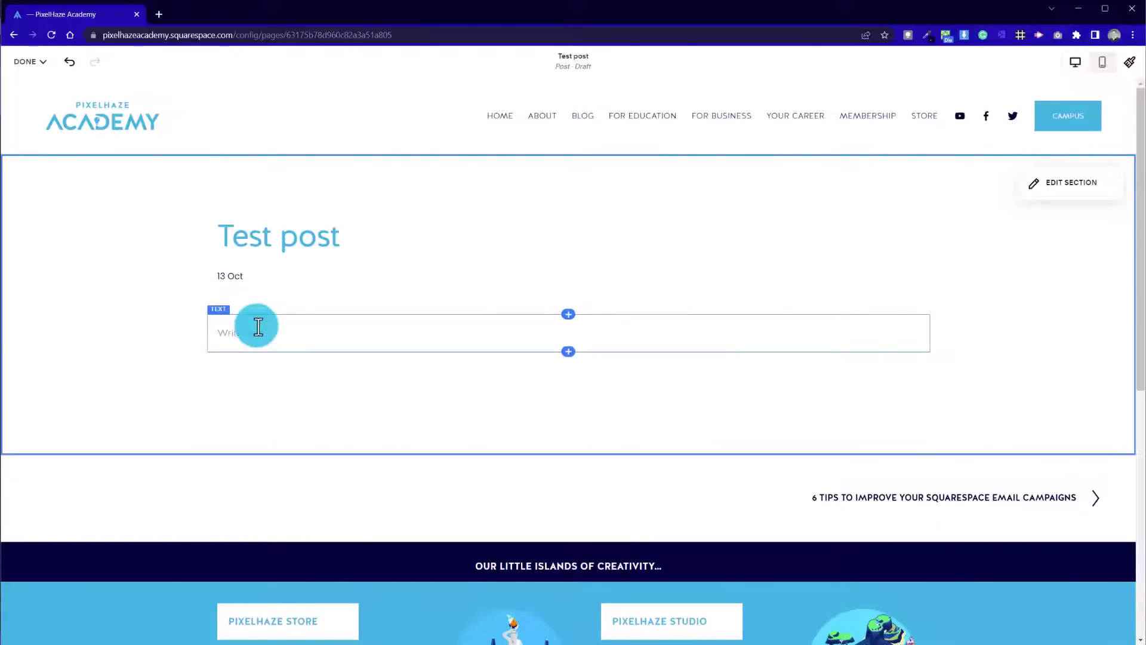
pyautogui.click(248, 327)
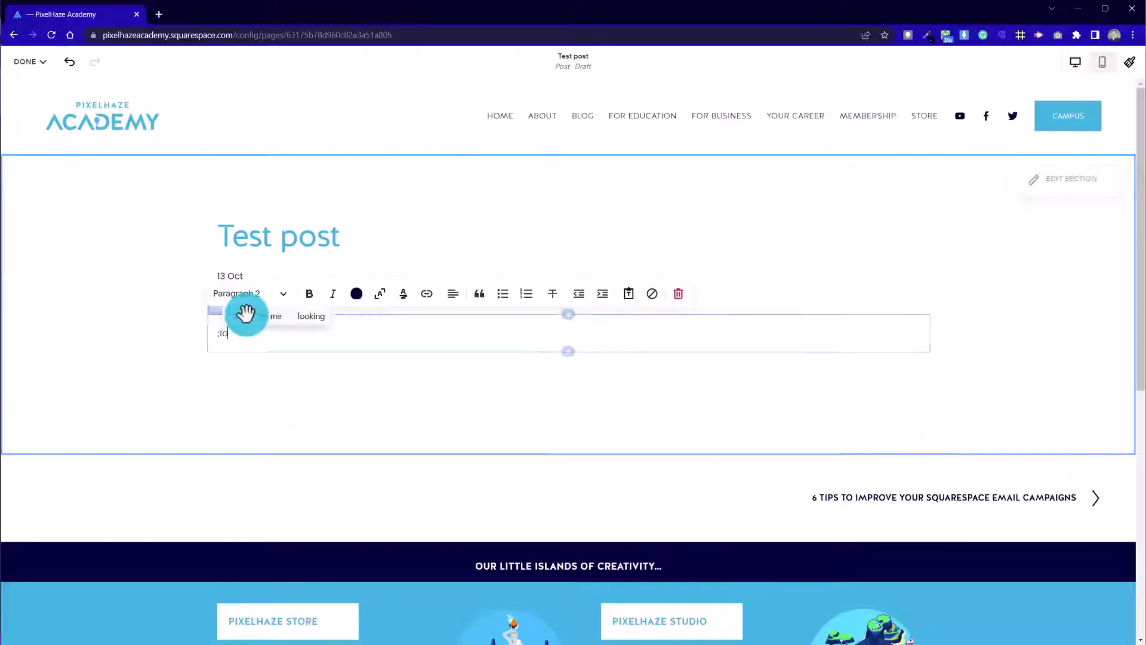
pyautogui.write('Lorem ipsum dolor sit amet, consectetur adipiscing elit, sed do eiusmod tempor incididunt ut labore et dolore magna aliqua. Ut enim ad minim veniam, quis nostrud exercitation ullamco laboris nisi ut aliquip ex ea commodo consequat. Duis aute irure dolor in reprehenderit in voluptate velit esse cillum dolore eu fugiat nulla pariatur. Excepteur sint occaecat cupidatat non proident, sunt in culpa qui officia deserunt mollit anim id est laborum.')
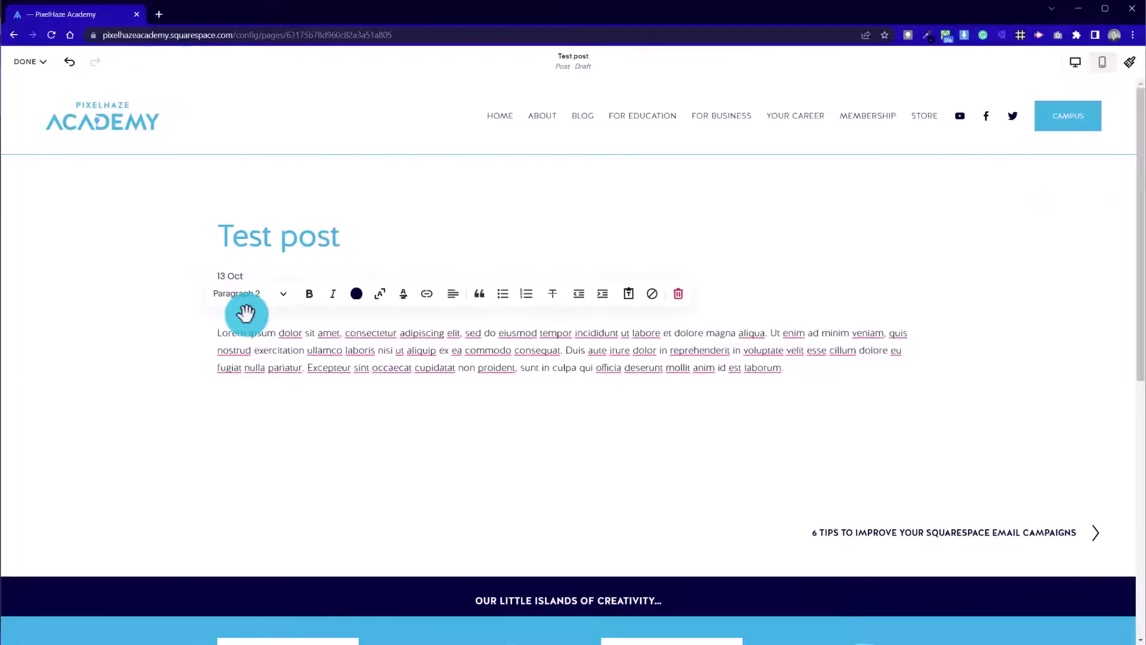
pyautogui.click(140, 379)
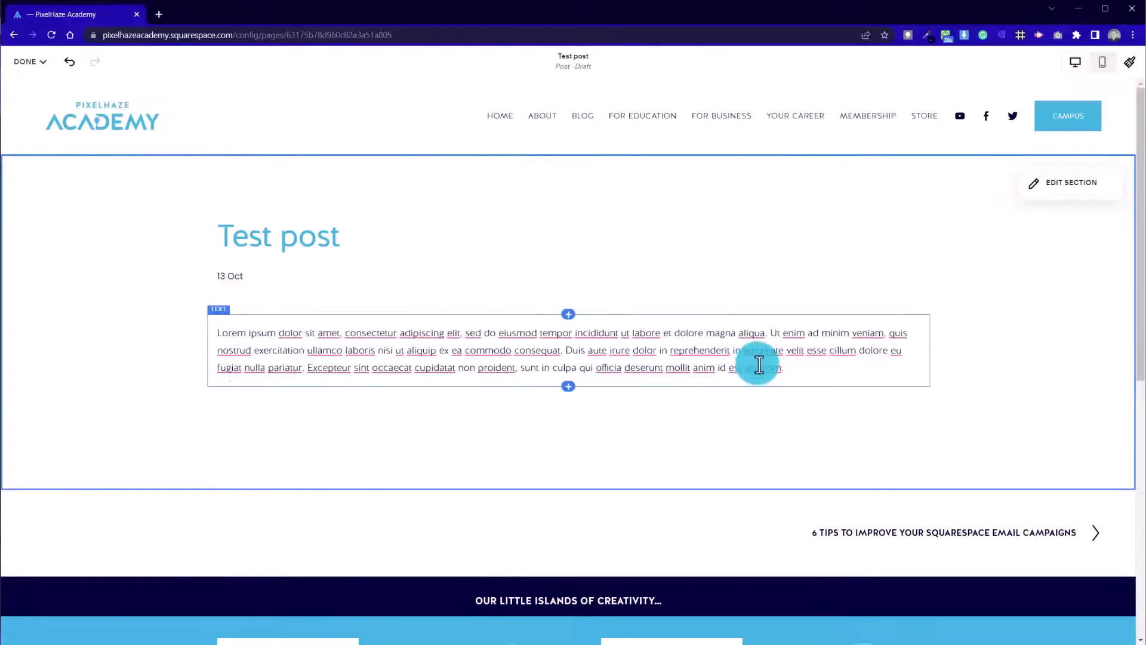
pyautogui.click(657, 362)
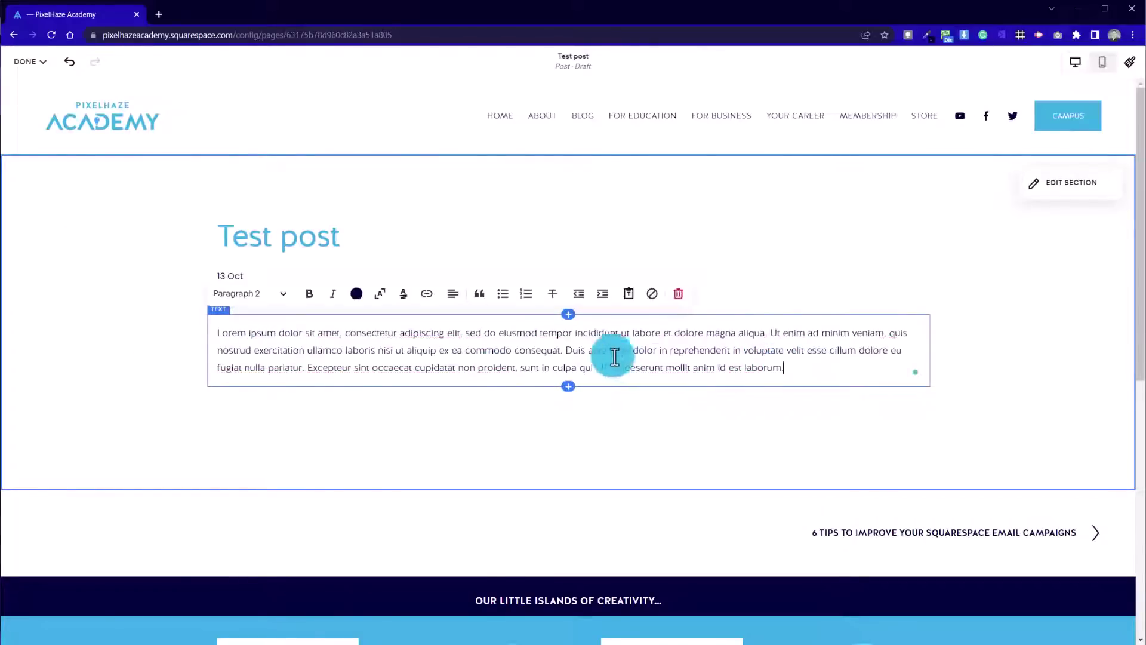
pyautogui.click(571, 351)
pyautogui.press('Return')
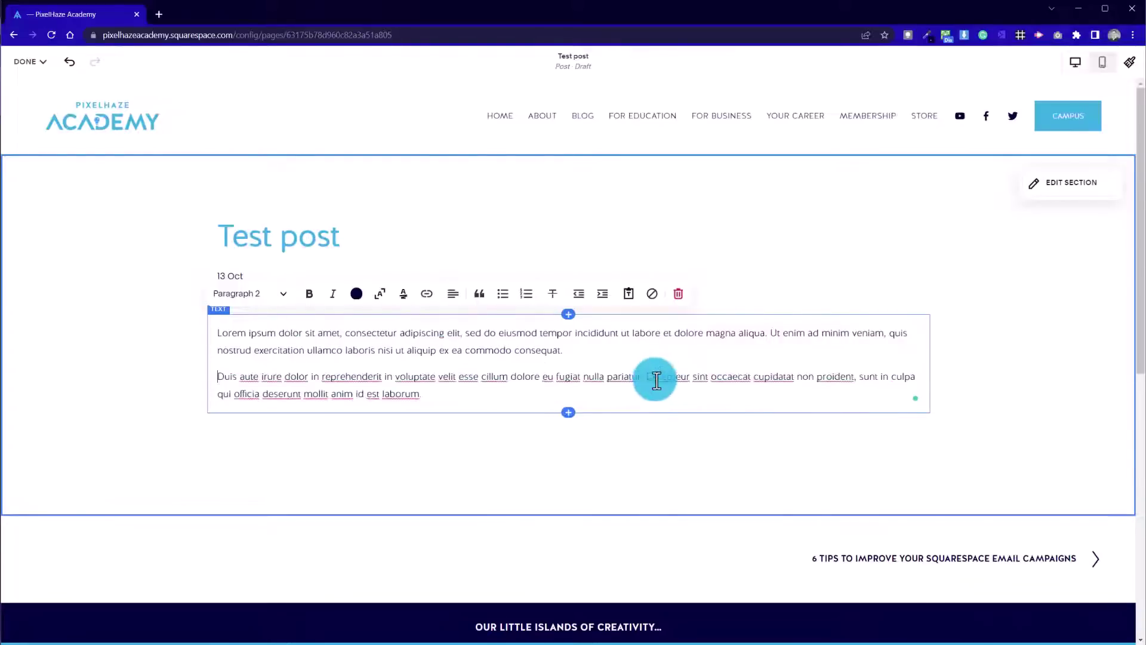
pyautogui.click(471, 429)
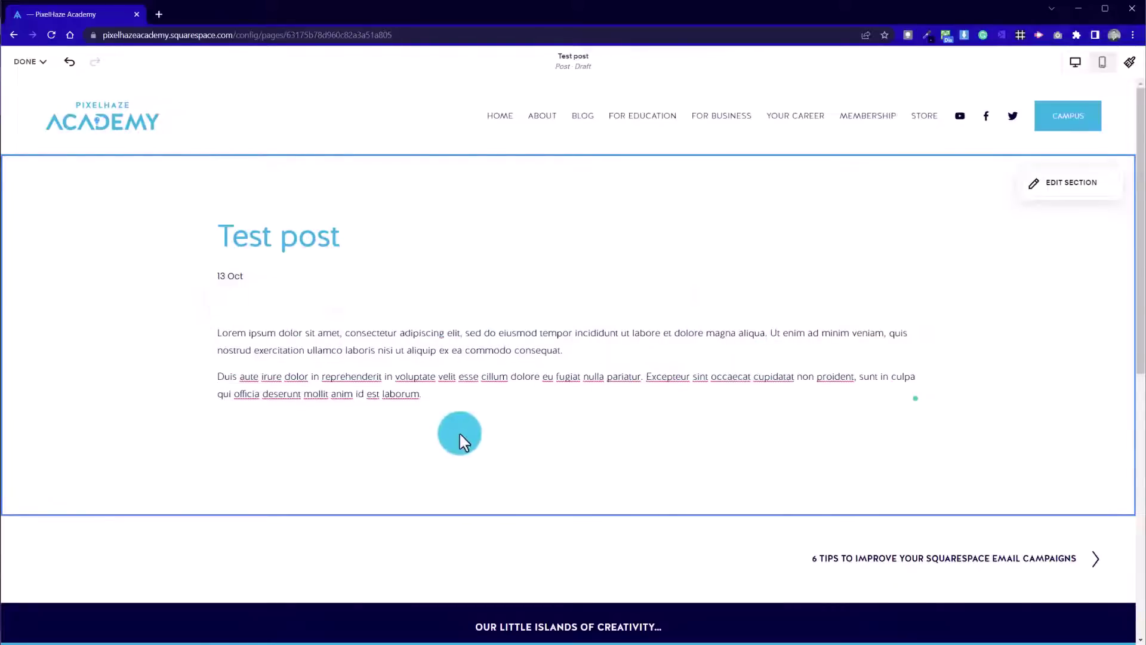
# Step: Style the first paragraph as Paragraph 1
pyautogui.click(298, 389)
pyautogui.click(274, 296)
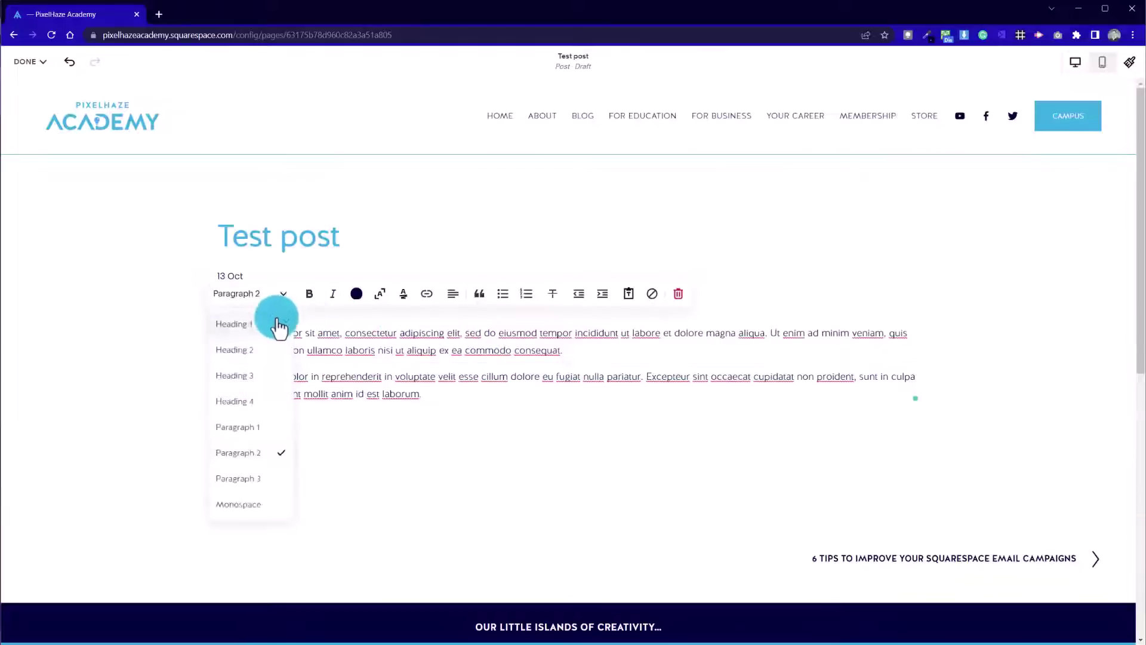
pyautogui.click(276, 428)
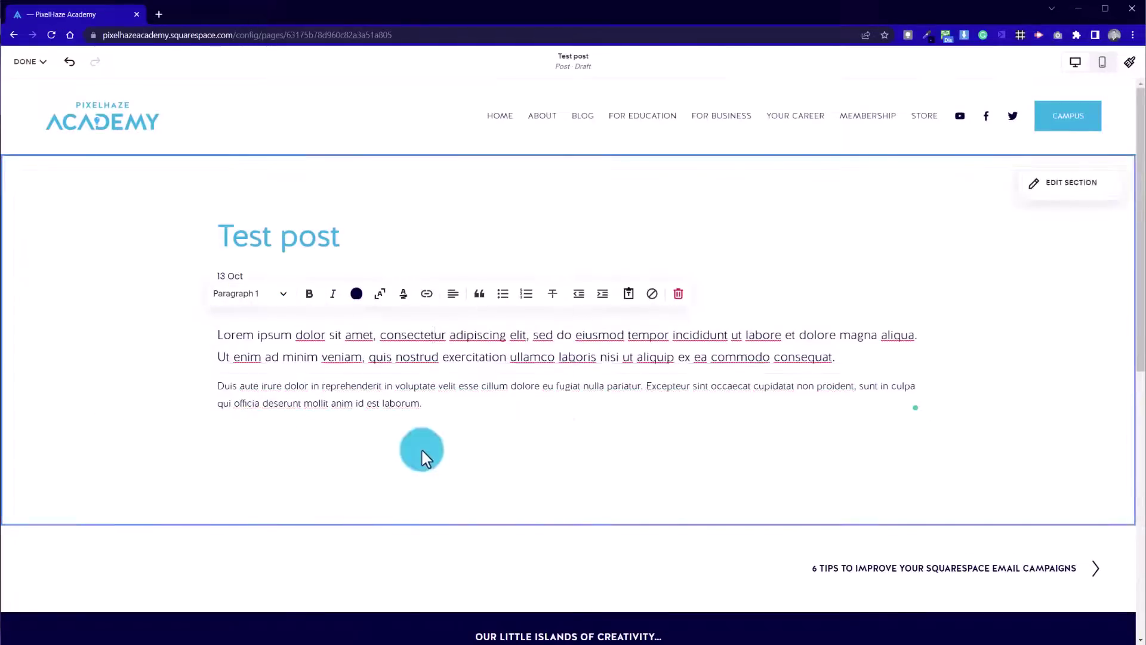
pyautogui.click(389, 367)
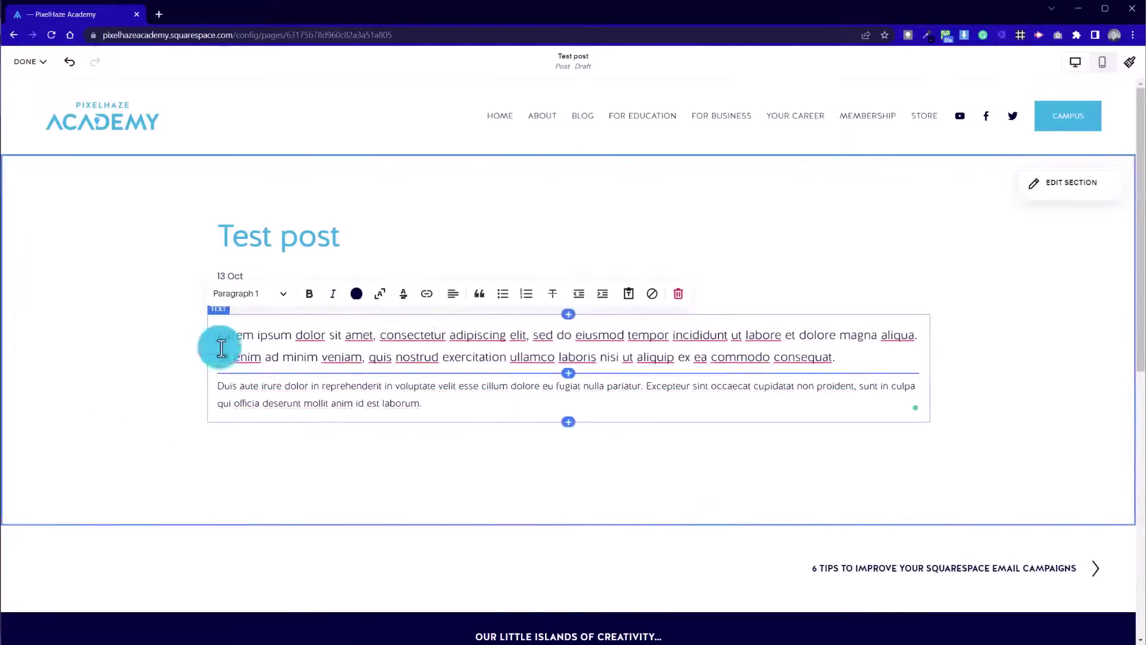
pyautogui.click(331, 443)
# Step: Add a horizontal line and an image block below the body text
pyautogui.click(568, 422)
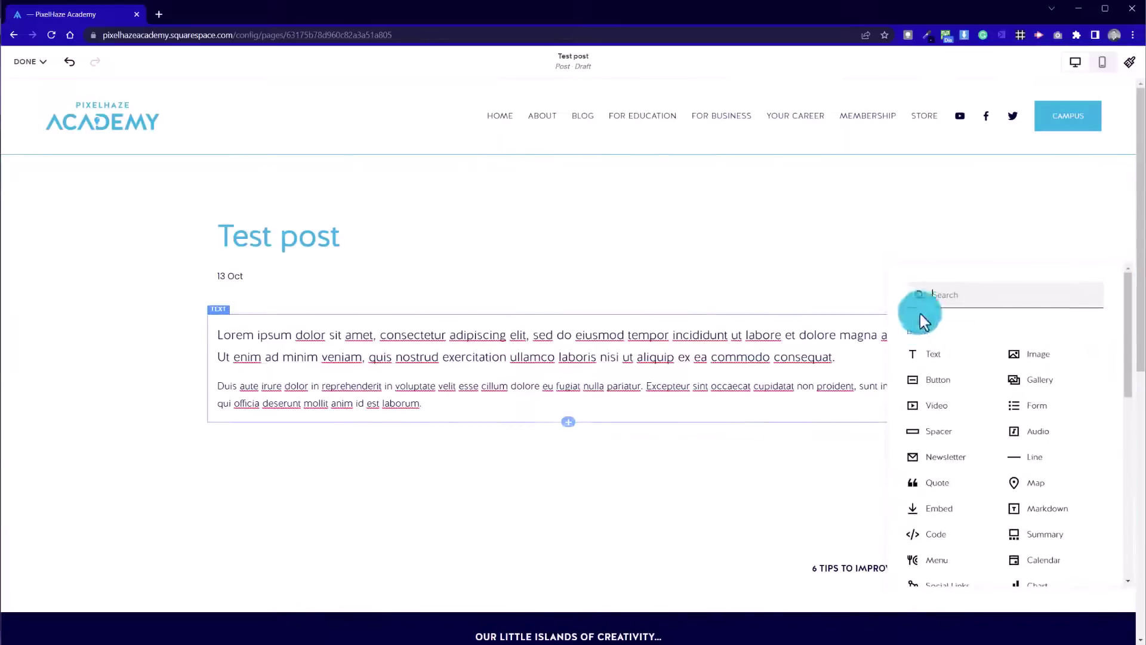
pyautogui.click(1035, 456)
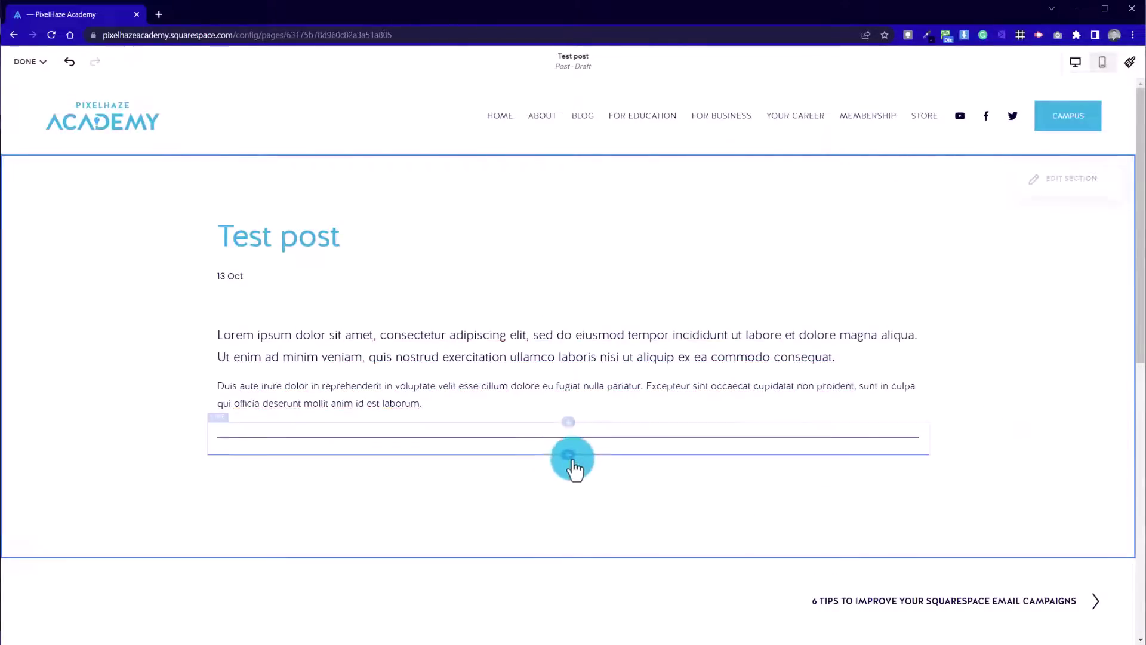
pyautogui.click(572, 458)
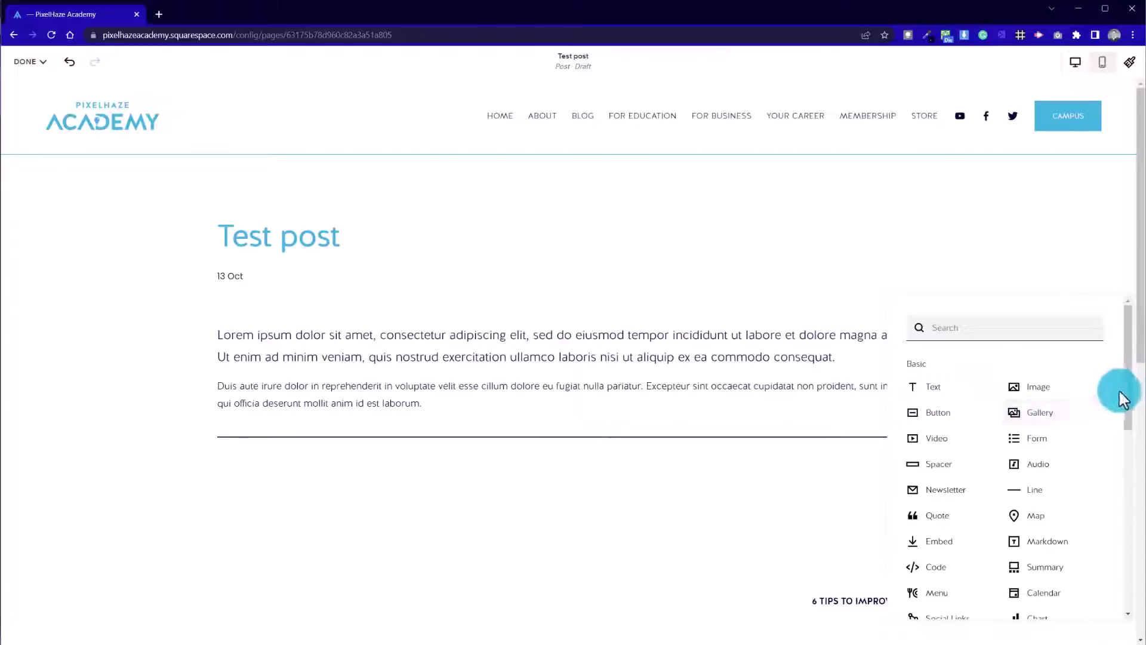
pyautogui.click(1049, 397)
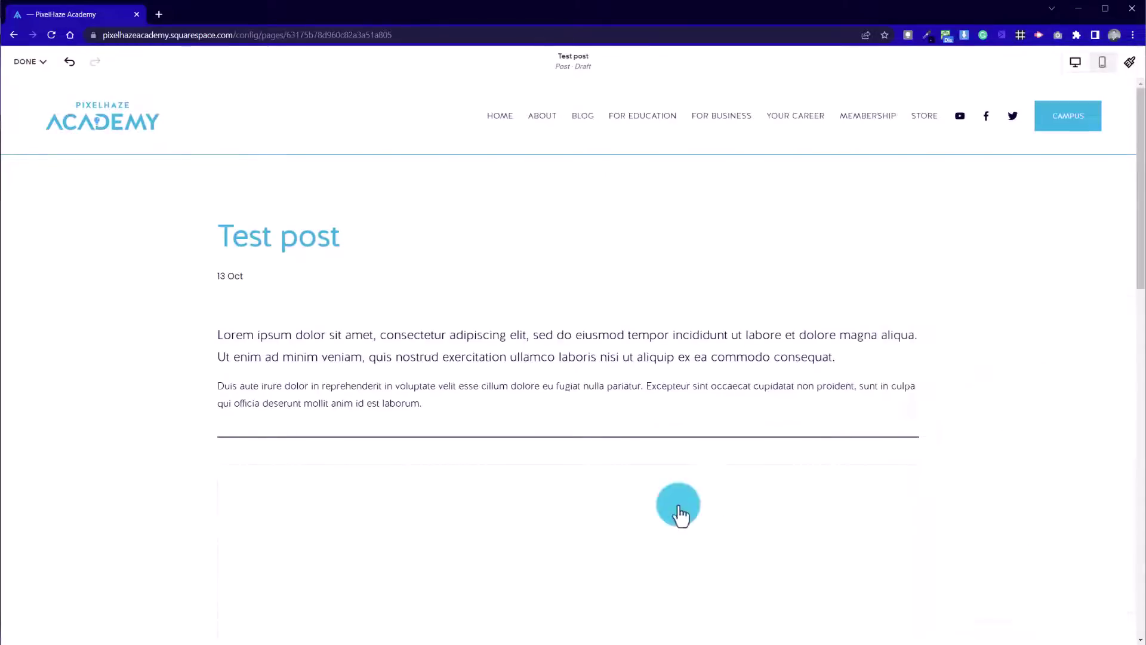
pyautogui.click(174, 471)
# Step: Move the image block beside the two paragraphs and scroll back to the top
pyautogui.scroll(-5, 234, 525)
pyautogui.scroll(5, 418, 507)
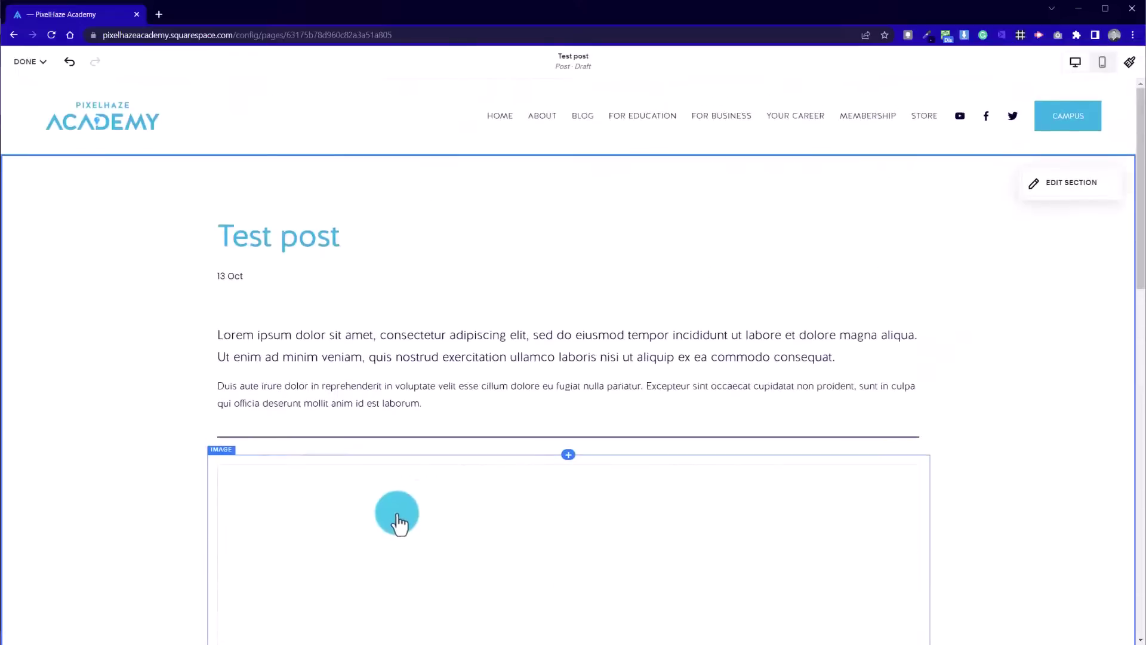
pyautogui.moveTo(397, 520); pyautogui.dragTo(792, 347)
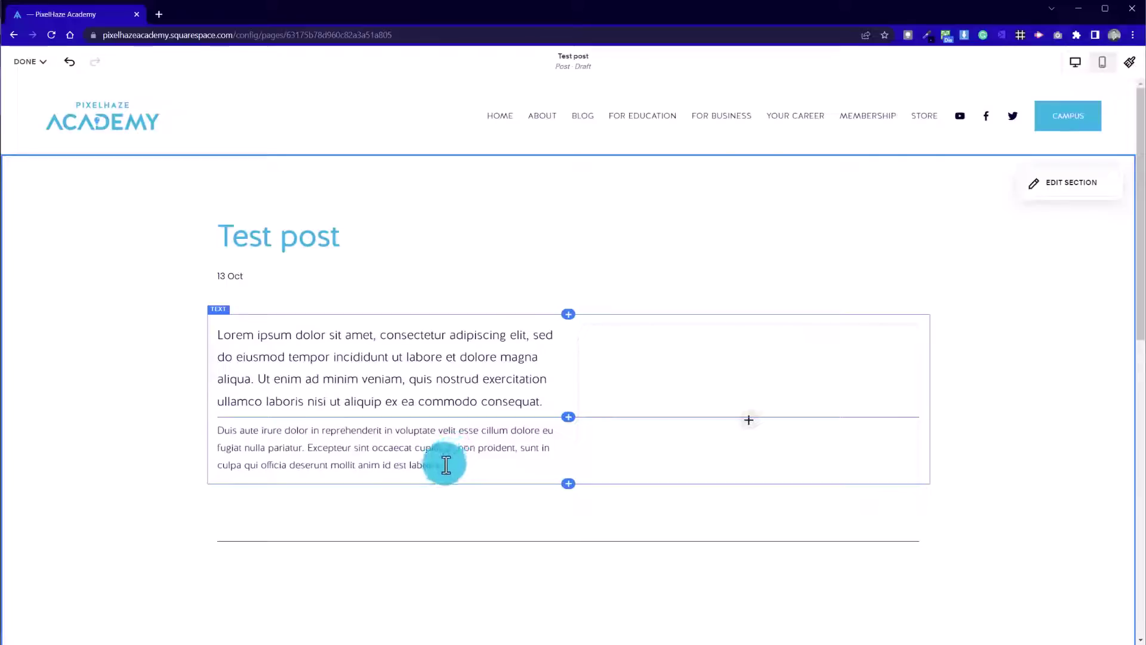
pyautogui.moveTo(268, 449); pyautogui.dragTo(263, 472)
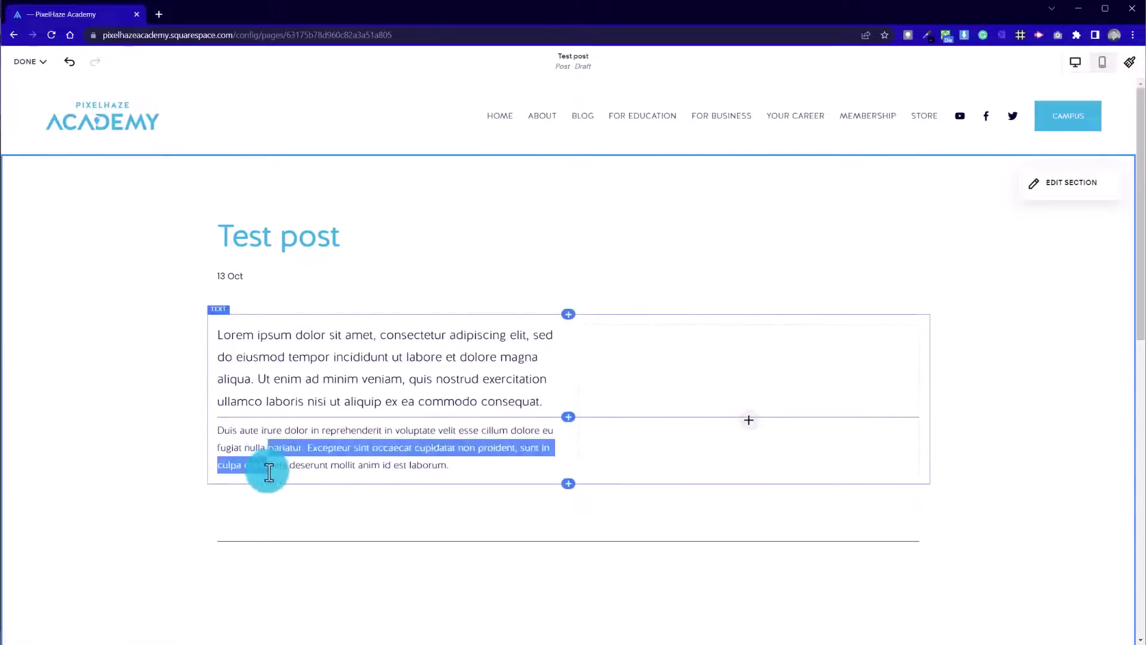
pyautogui.click(133, 468)
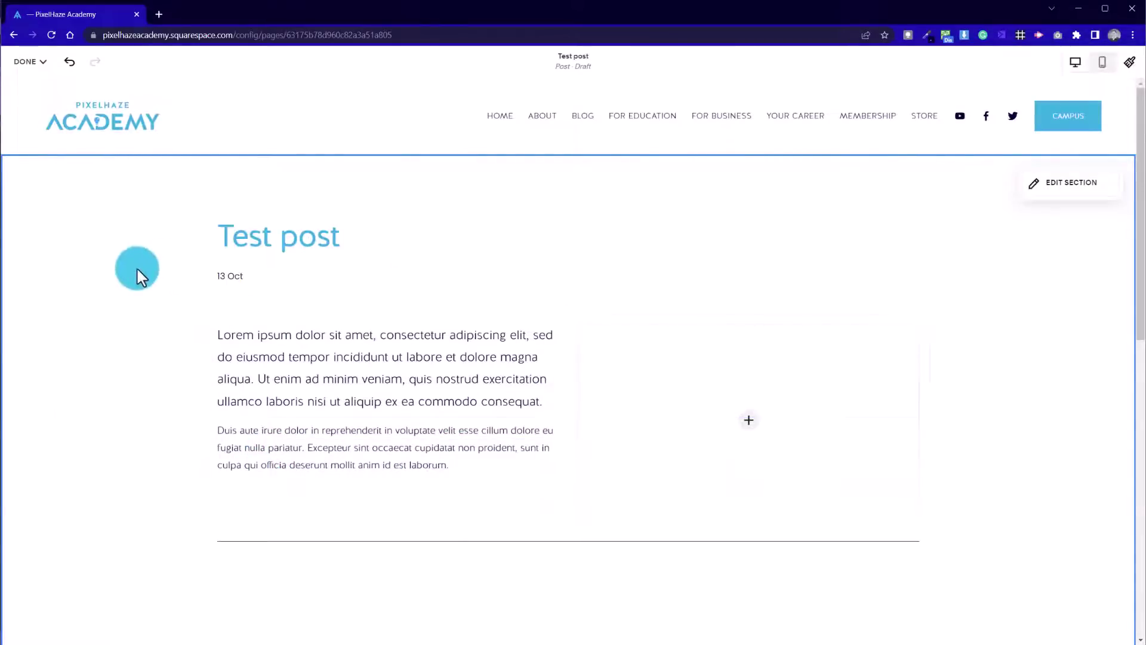
pyautogui.scroll(-5, 208, 471)
pyautogui.scroll(3, 209, 481)
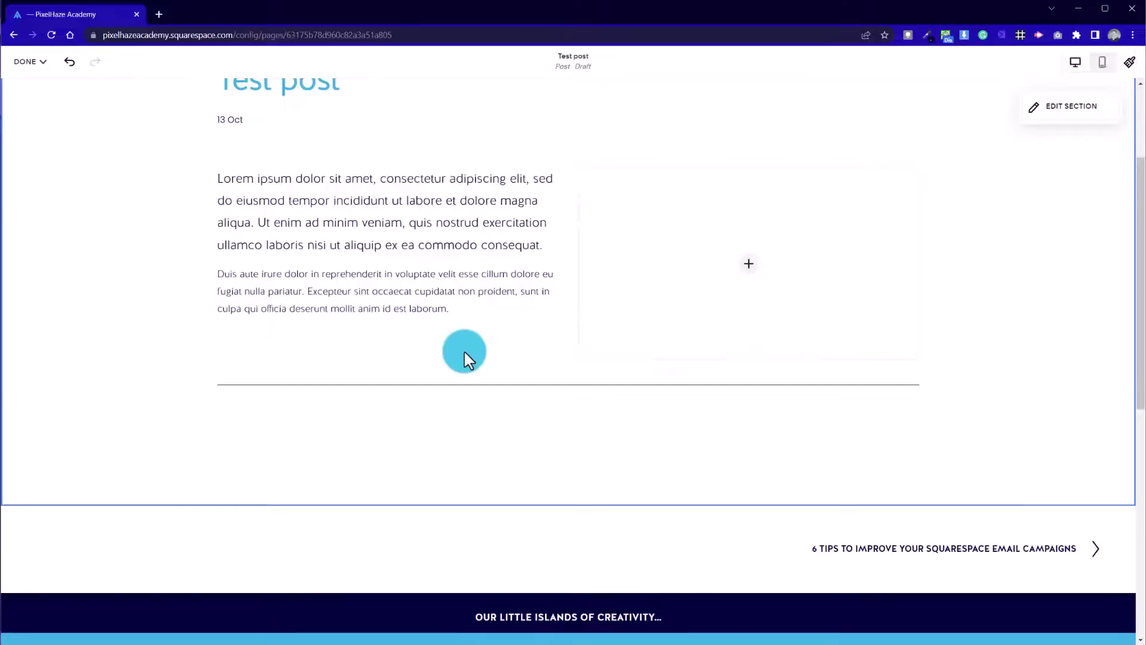
pyautogui.scroll(3, 463, 353)
# Step: Save the Test post draft from the DONE menu
pyautogui.click(25, 62)
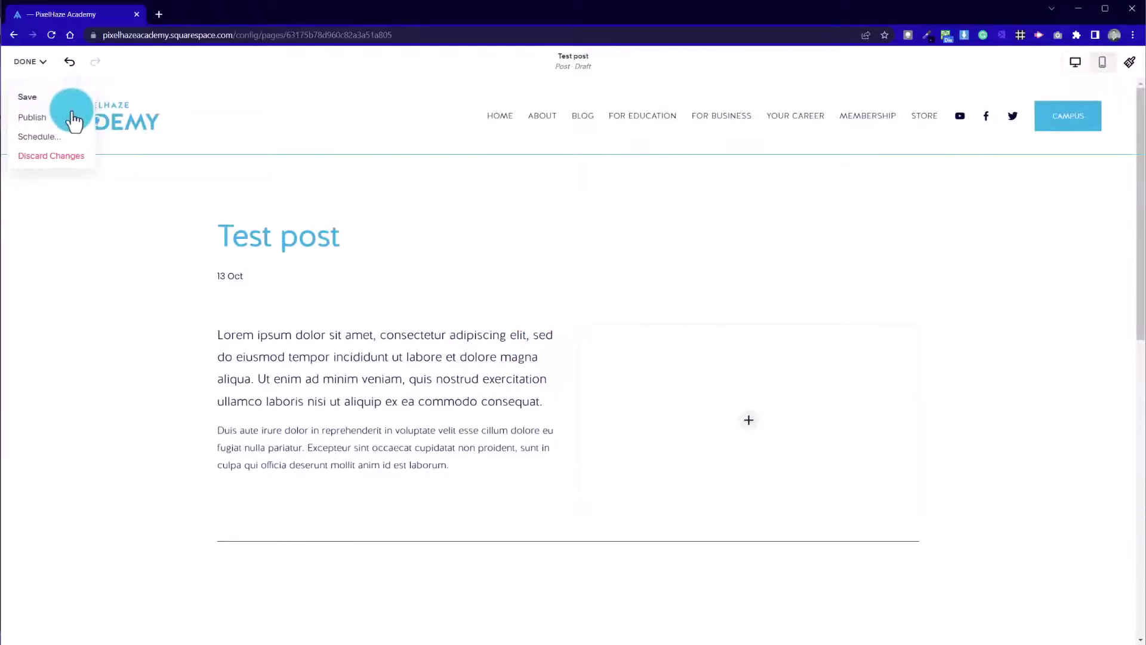
pyautogui.click(76, 100)
pyautogui.click(25, 62)
pyautogui.click(38, 94)
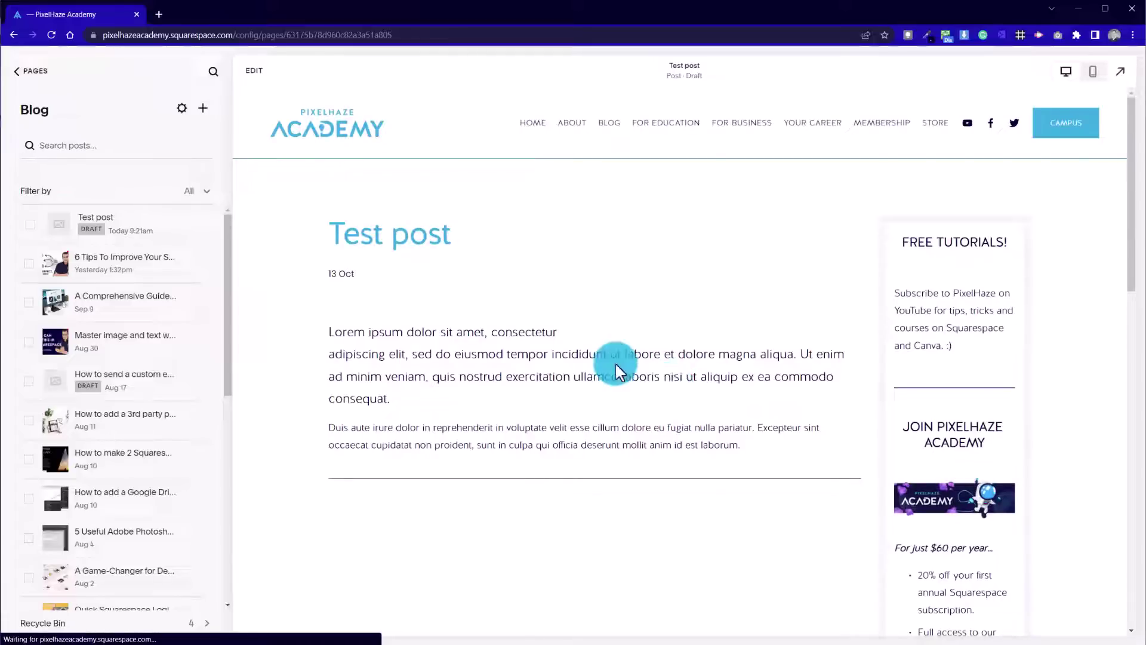
# Step: Open the Test post's Settings from its '...' menu in the Blog panel
pyautogui.moveTo(360, 233); pyautogui.dragTo(780, 435)
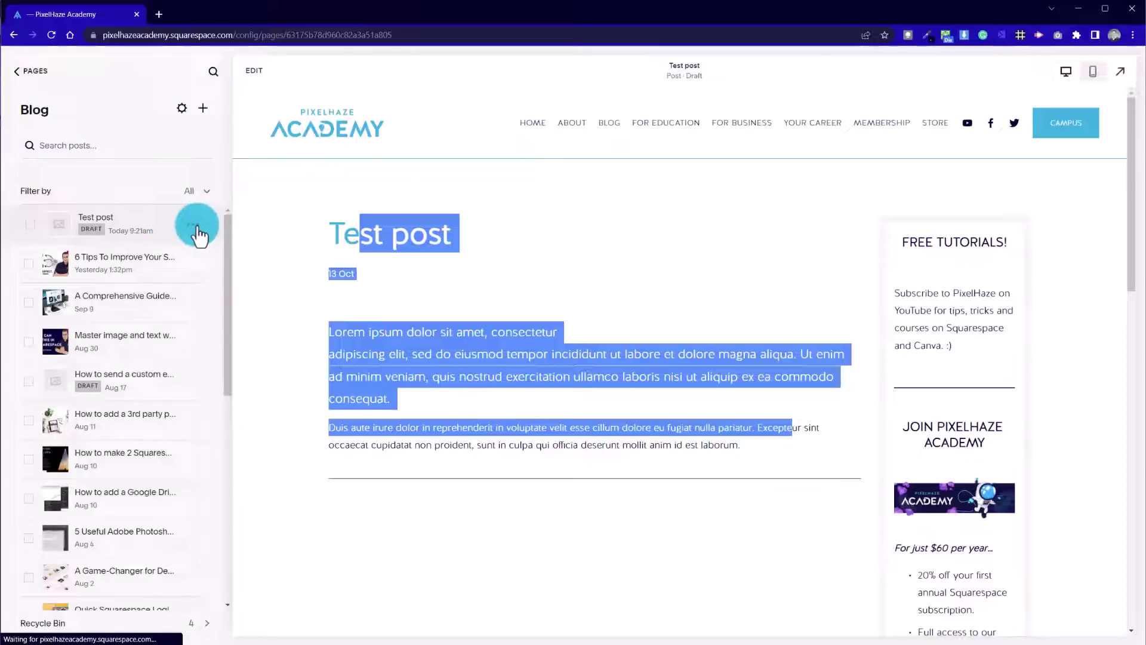
pyautogui.click(192, 226)
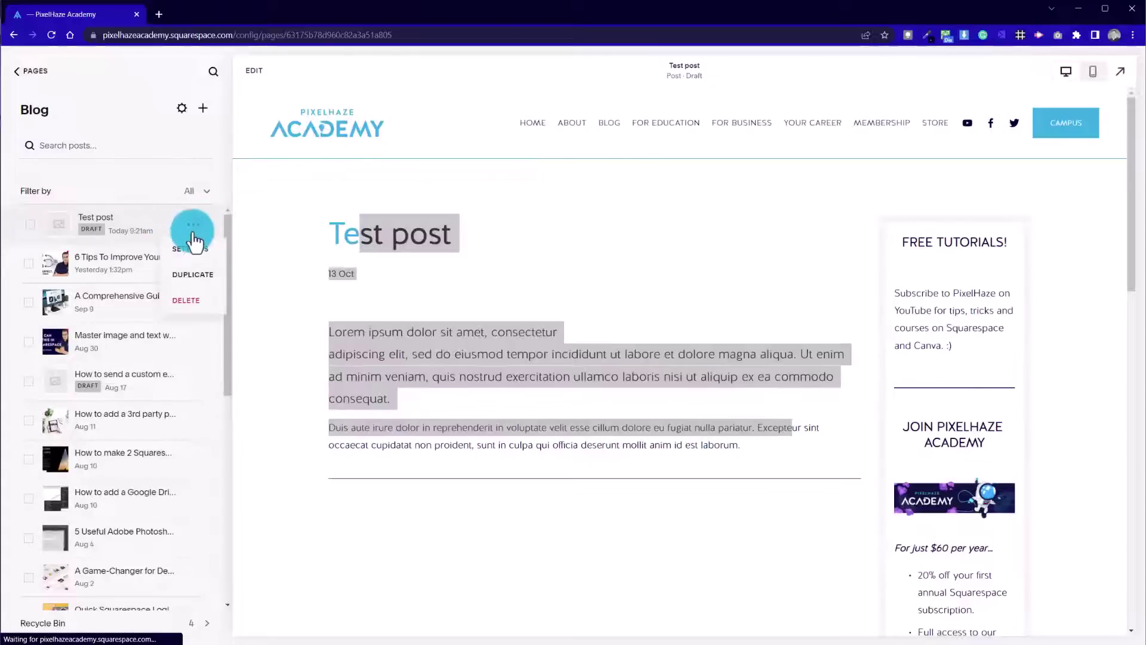
pyautogui.click(182, 250)
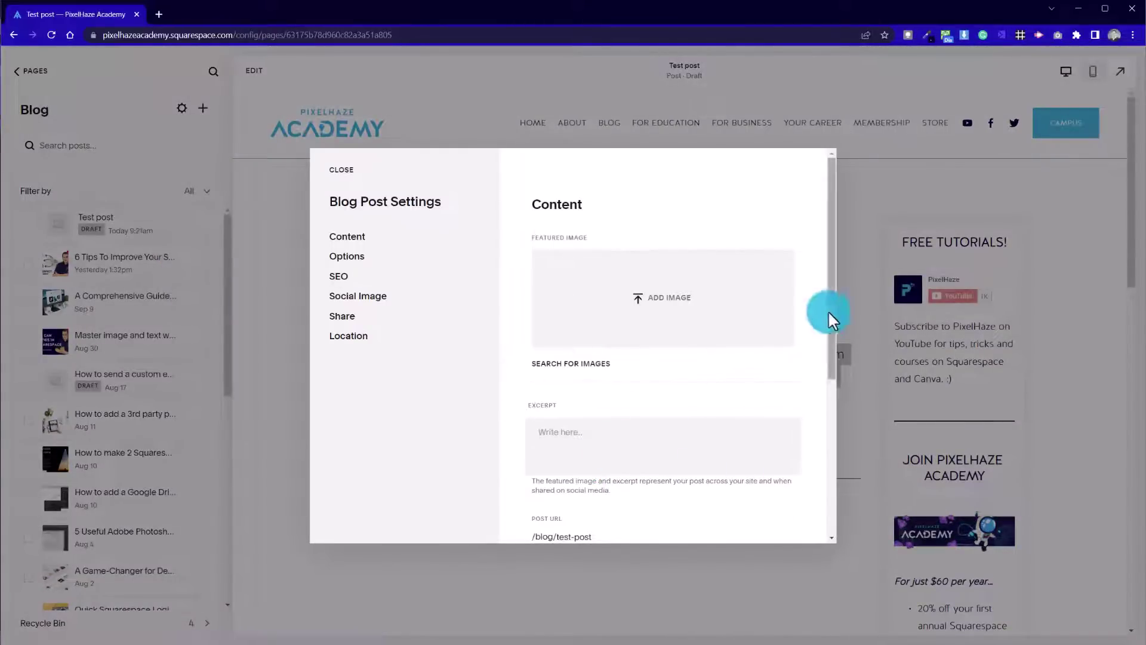
# Step: Set the red play-button image from the image library as the featured image
pyautogui.moveTo(828, 312); pyautogui.dragTo(835, 283)
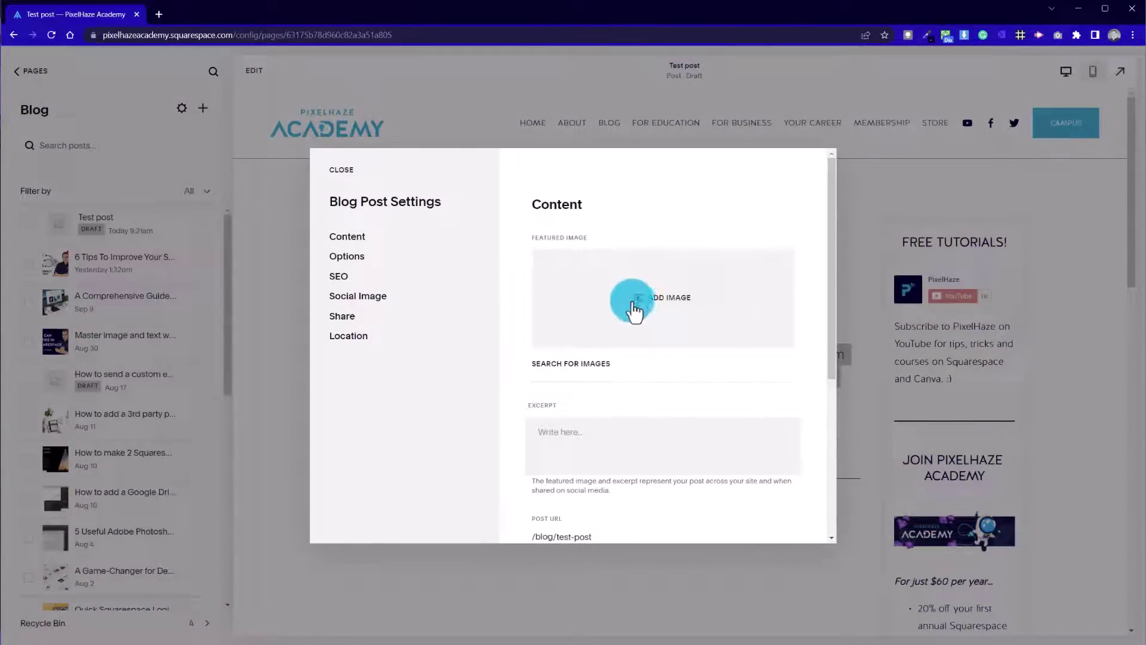
pyautogui.click(607, 341)
pyautogui.click(1104, 541)
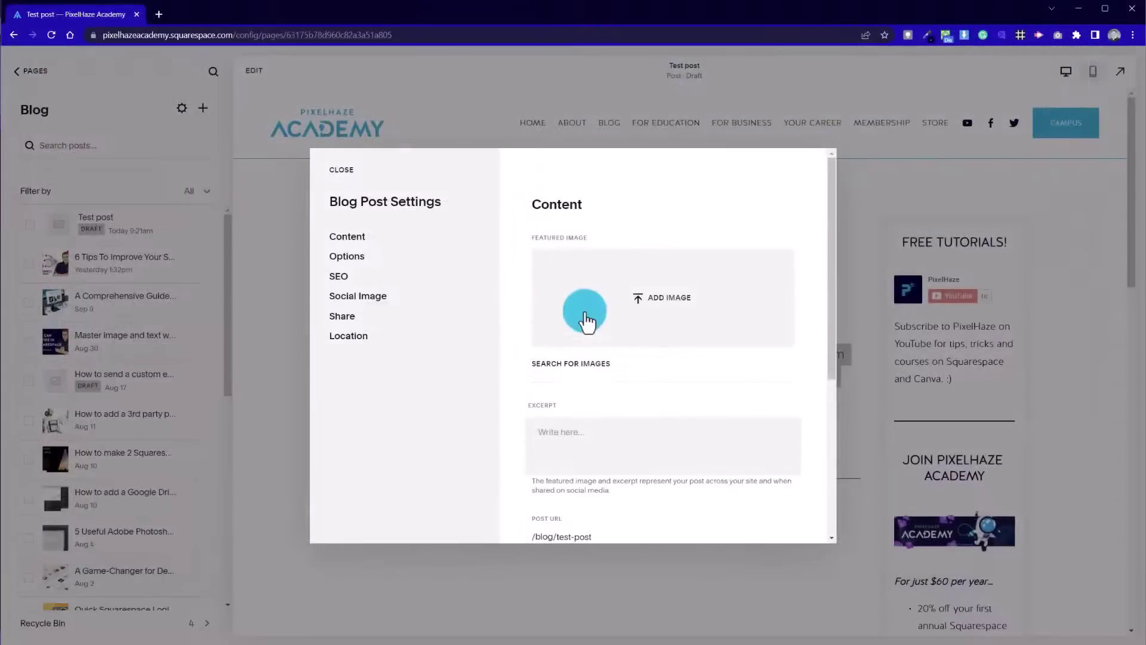
pyautogui.click(577, 362)
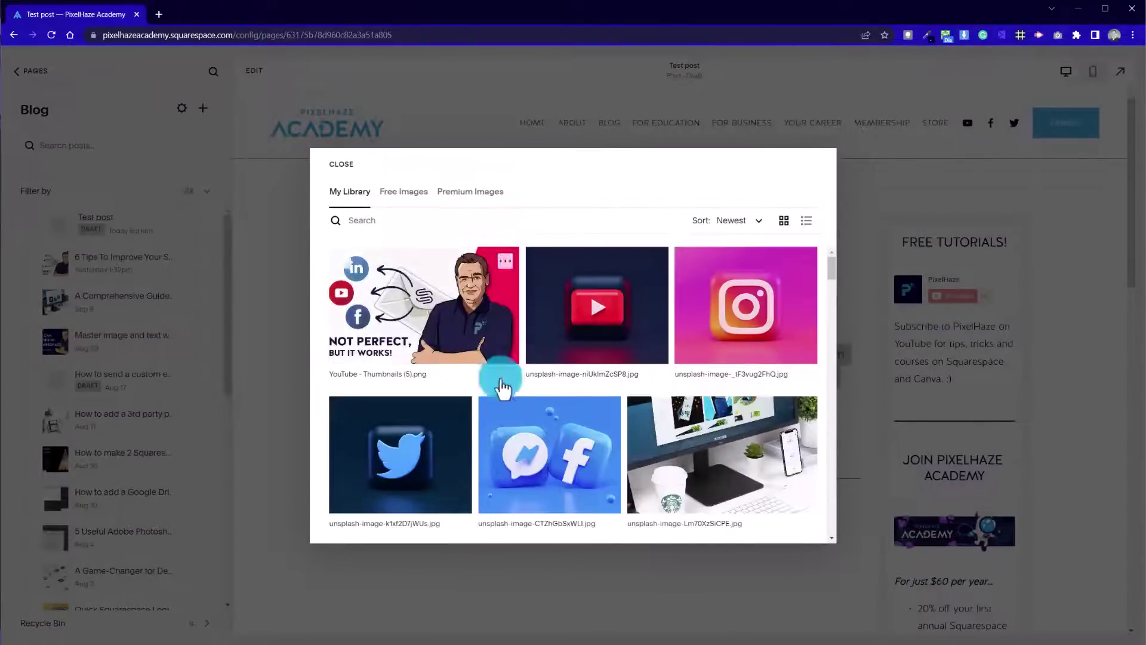
pyautogui.click(584, 314)
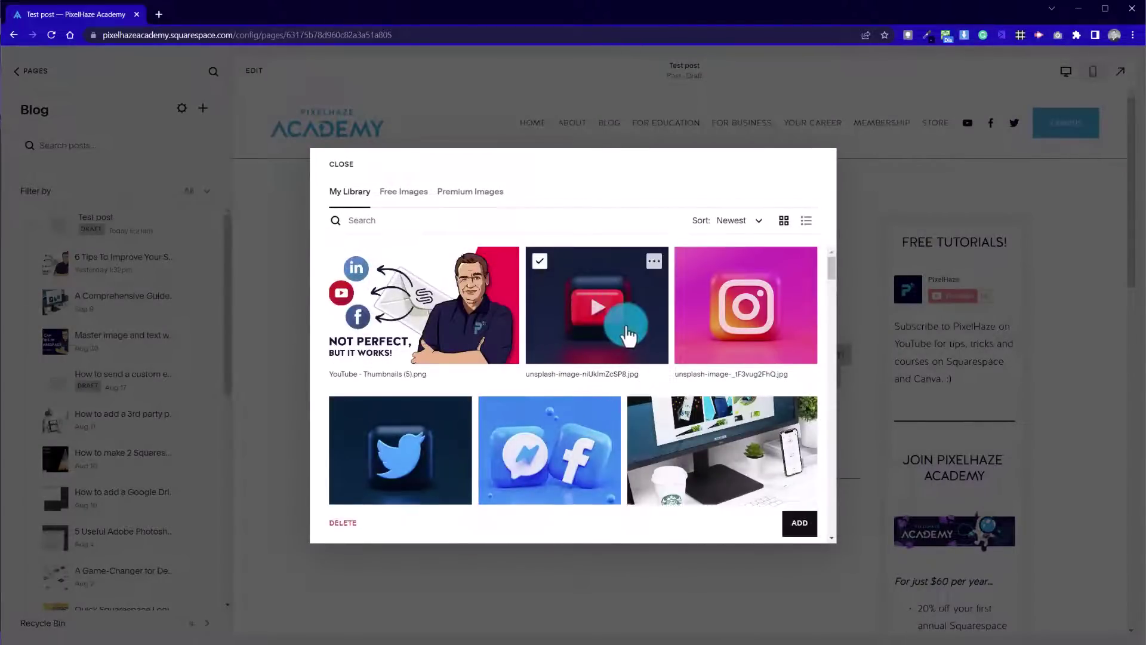
pyautogui.click(813, 530)
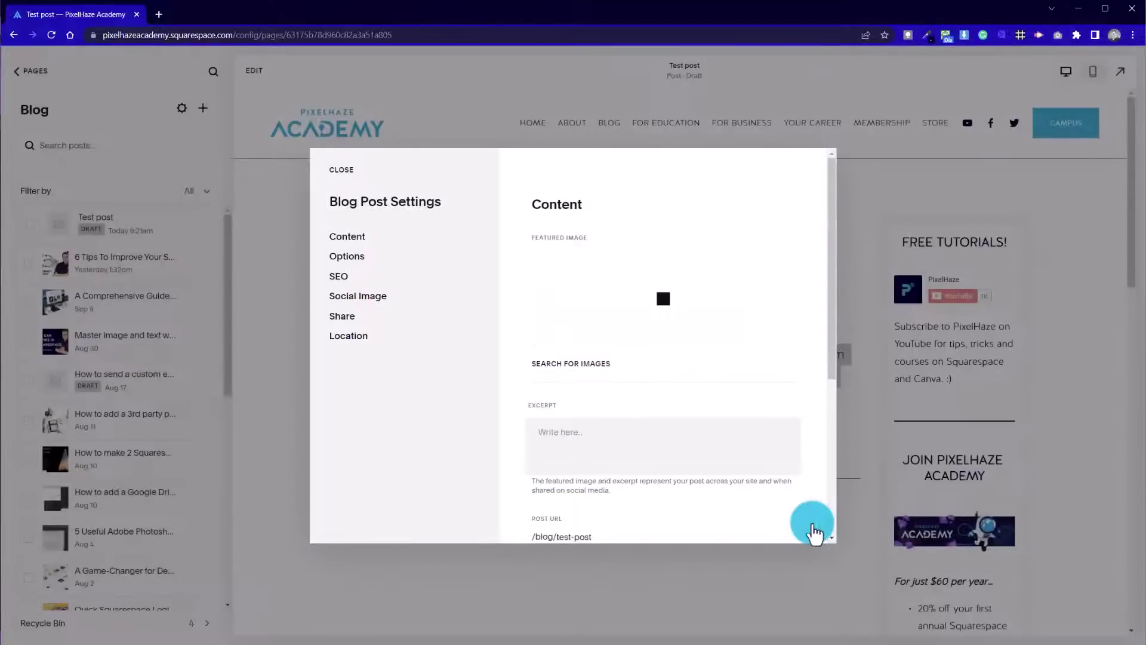
# Step: Paste Lorem ipsum into the Excerpt and trim it to end at 'magna aliqua.'
pyautogui.click(622, 455)
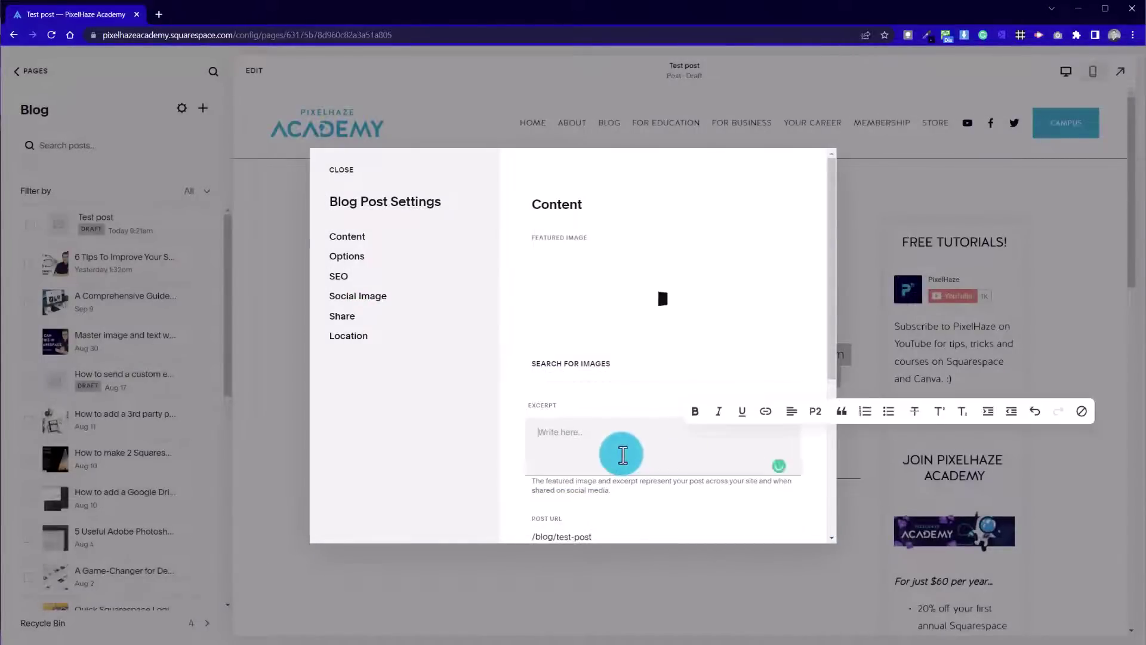
pyautogui.write('Lorem ipsum dolor sit amet, consectetur adipiscing elit, sed do eiusmod tempor incididunt ut labore et dolore magna aliqua. Ut enim ad minim veniam, quis nostrud exercitation ullamco laboris nisi ut aliquip ex ea commodo consequat. Duis aute irure dolor in reprehenderit in voluptate velit esse cillum dolore eu fugiat nulla pariatur. Excepteur sint occaecat cupidatat non proident, sunt in culpa qui officia deserunt mollit anim id est laborum.')
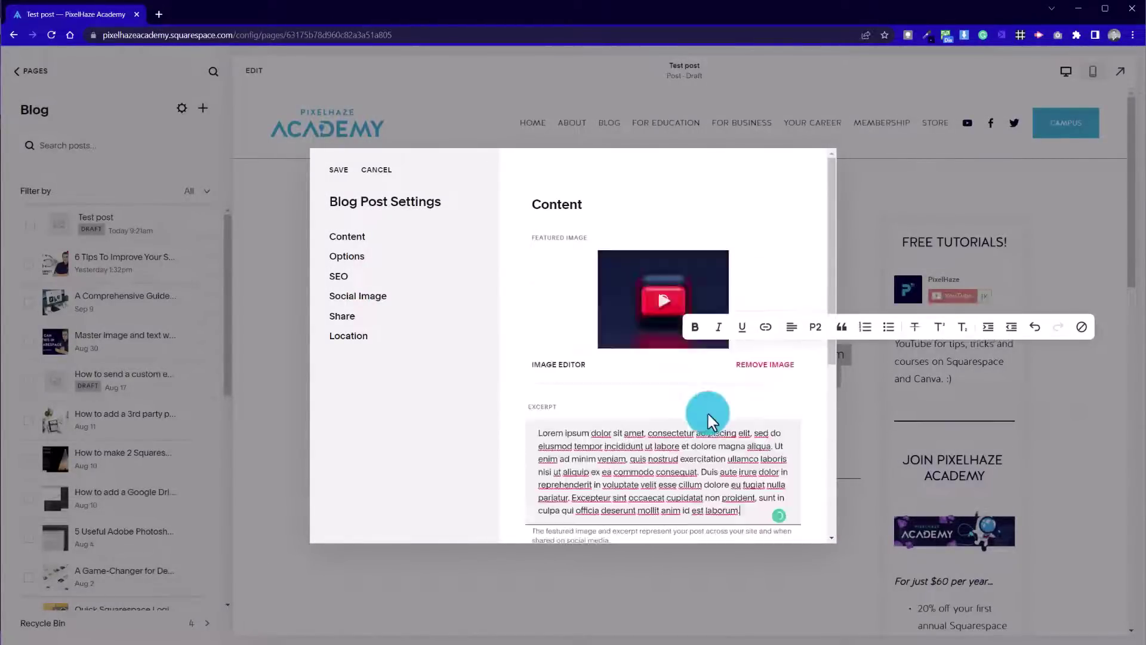
pyautogui.moveTo(742, 517); pyautogui.dragTo(771, 447)
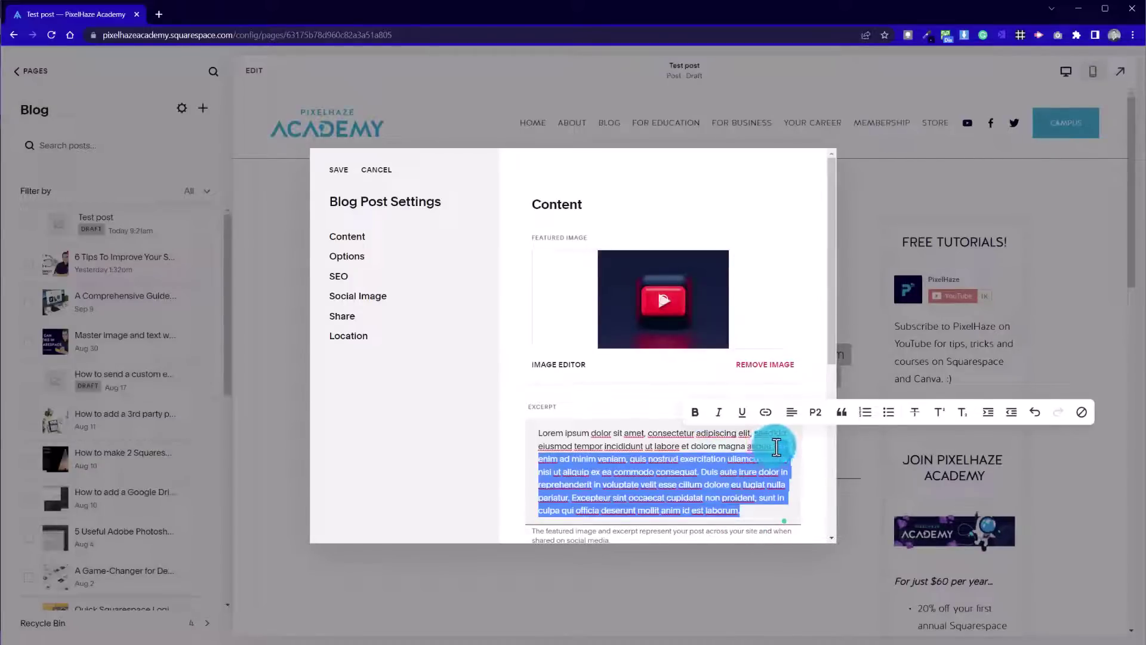
pyautogui.press('BackSpace')
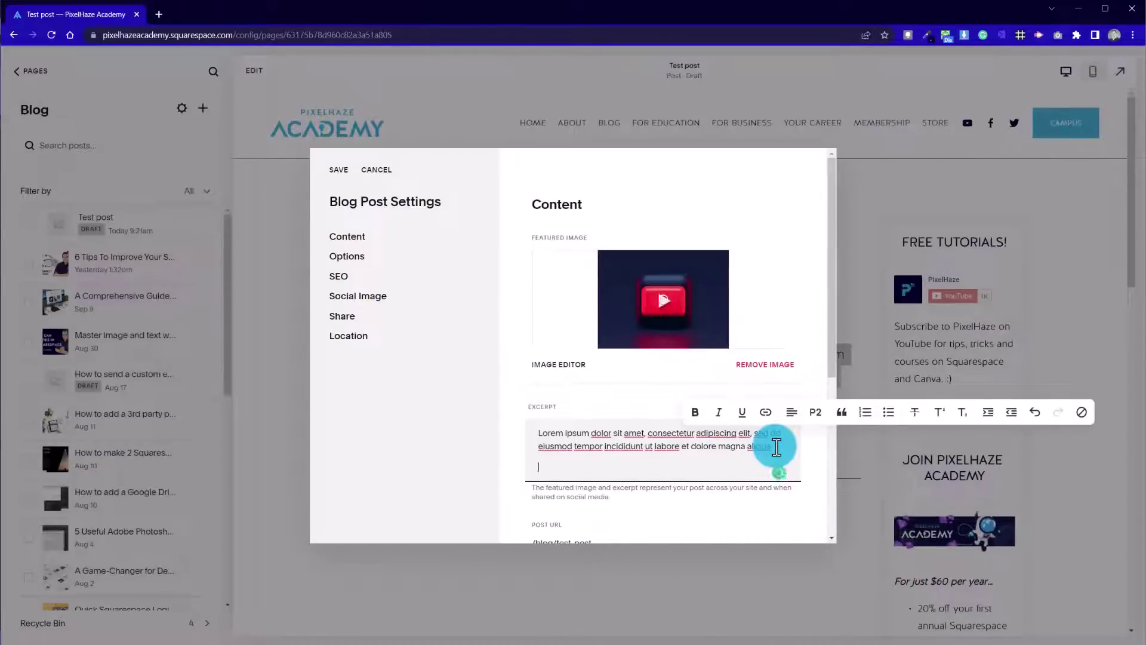
pyautogui.press('BackSpace')
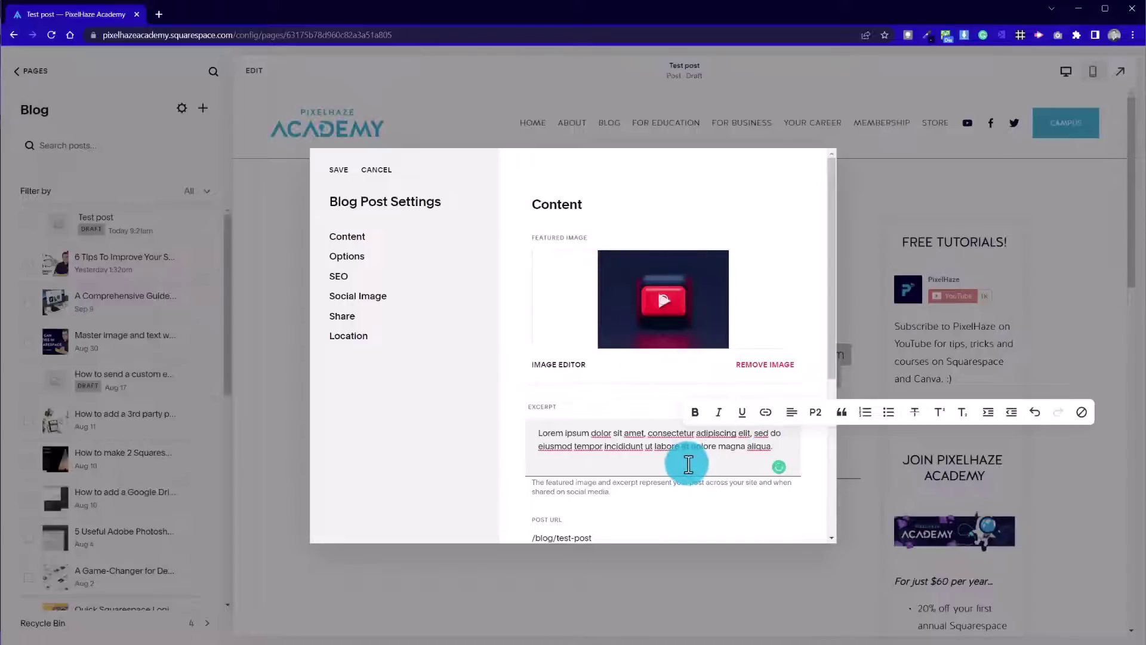
pyautogui.scroll(-4, 689, 464)
# Step: Replace the 'test-post' slug with the beginning of 'this-is-a-blog-post'
pyautogui.scroll(4, 581, 367)
pyautogui.scroll(-3, 554, 426)
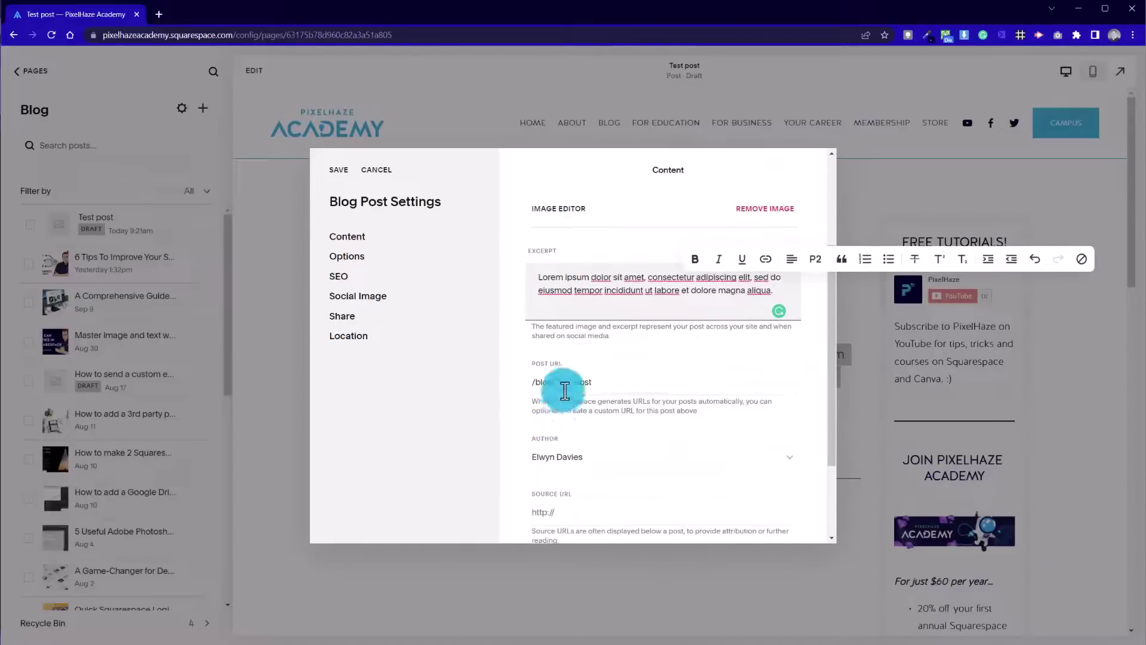
pyautogui.moveTo(557, 382); pyautogui.dragTo(588, 375)
pyautogui.write('thi')
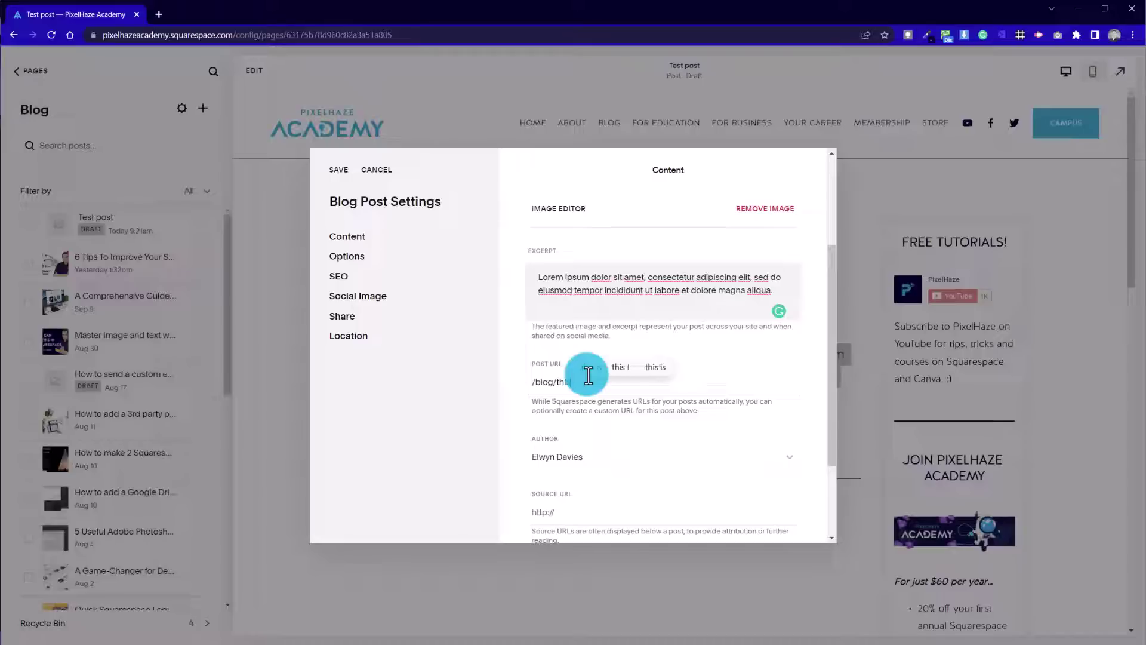
pyautogui.write('sis')
pyautogui.press('BackSpace')
pyautogui.press('BackSpace')
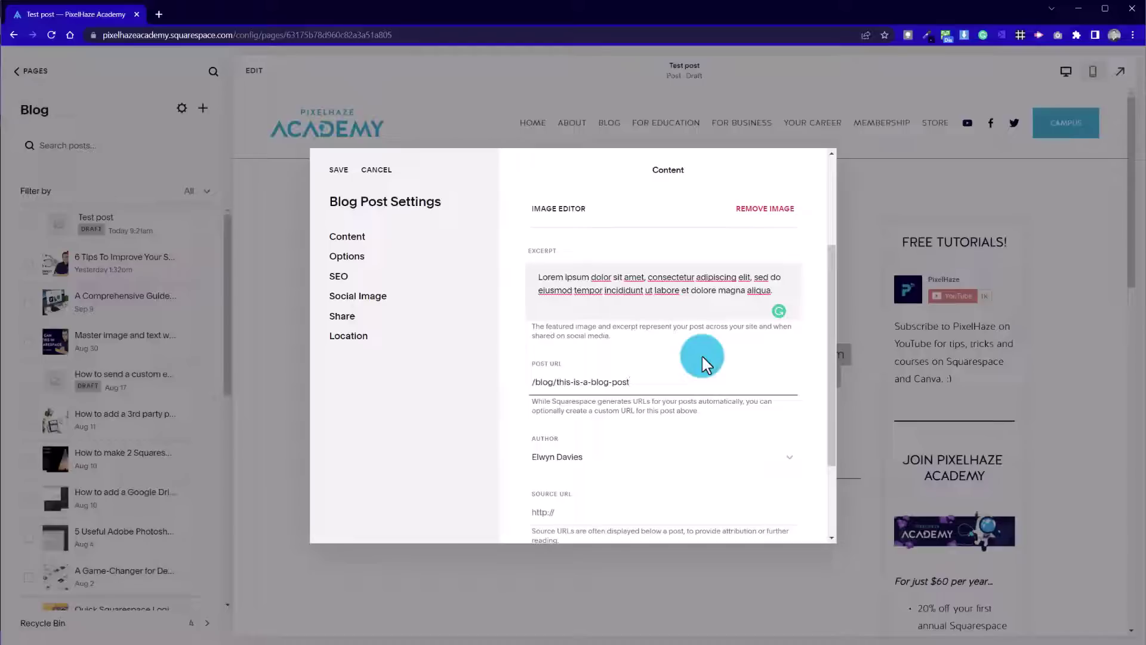
# Step: Finish the slug as /blog/this-is-a-blog-post-dfsdfds and select its extra trailing characters
pyautogui.scroll(3, 698, 418)
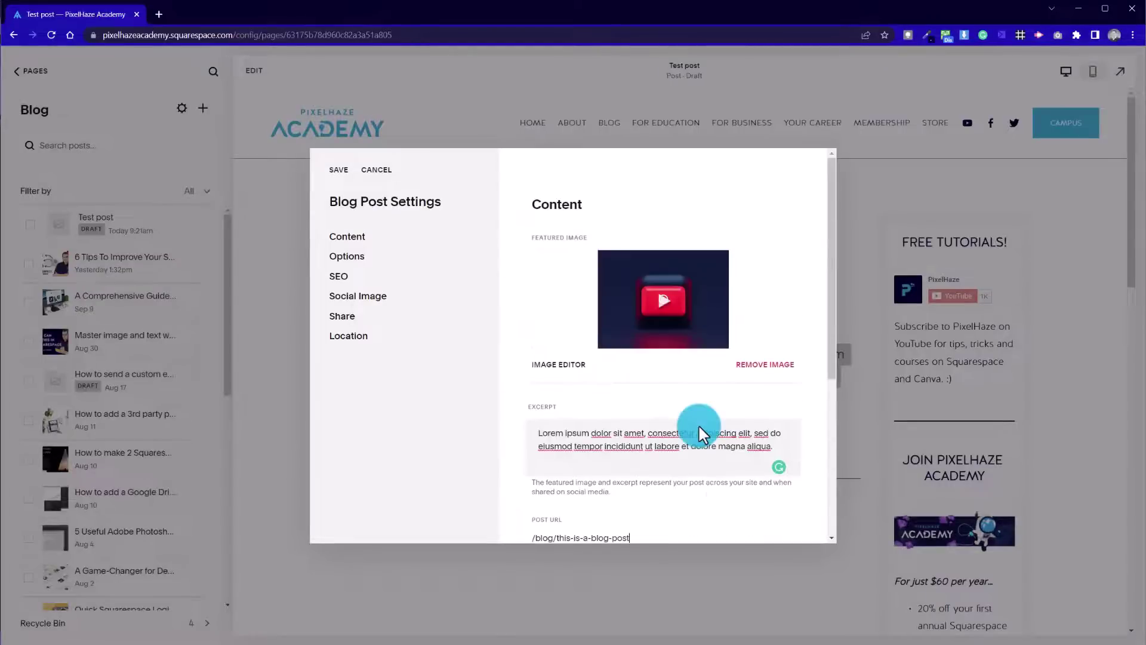
pyautogui.scroll(-2, 700, 426)
pyautogui.scroll(-1, 700, 426)
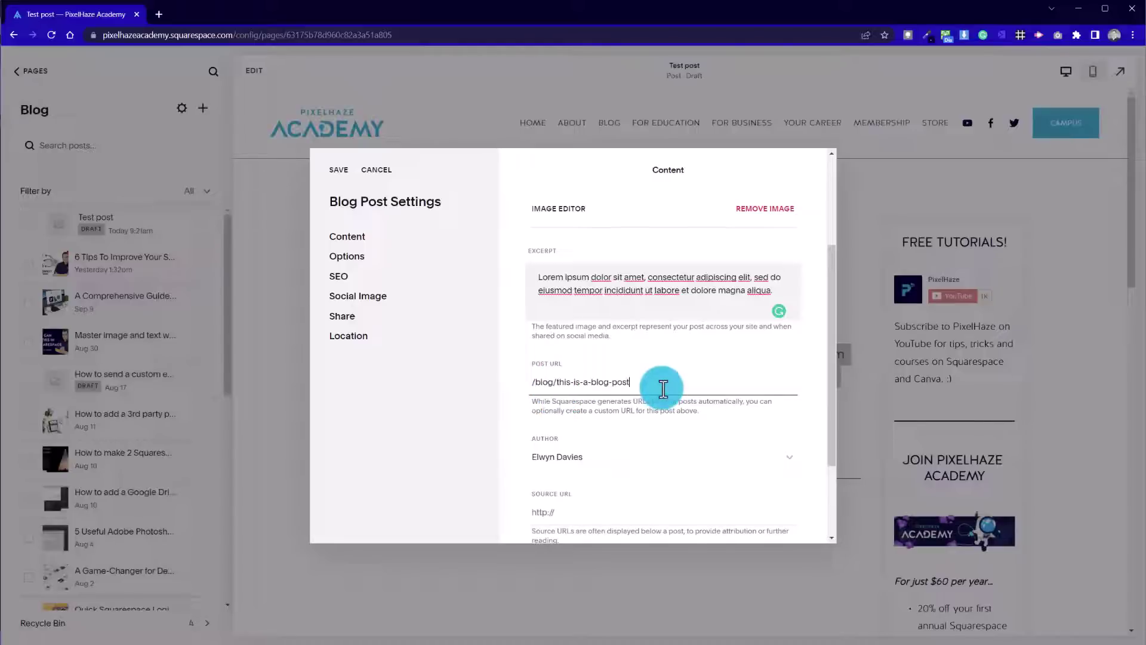
pyautogui.write('asdftfds')
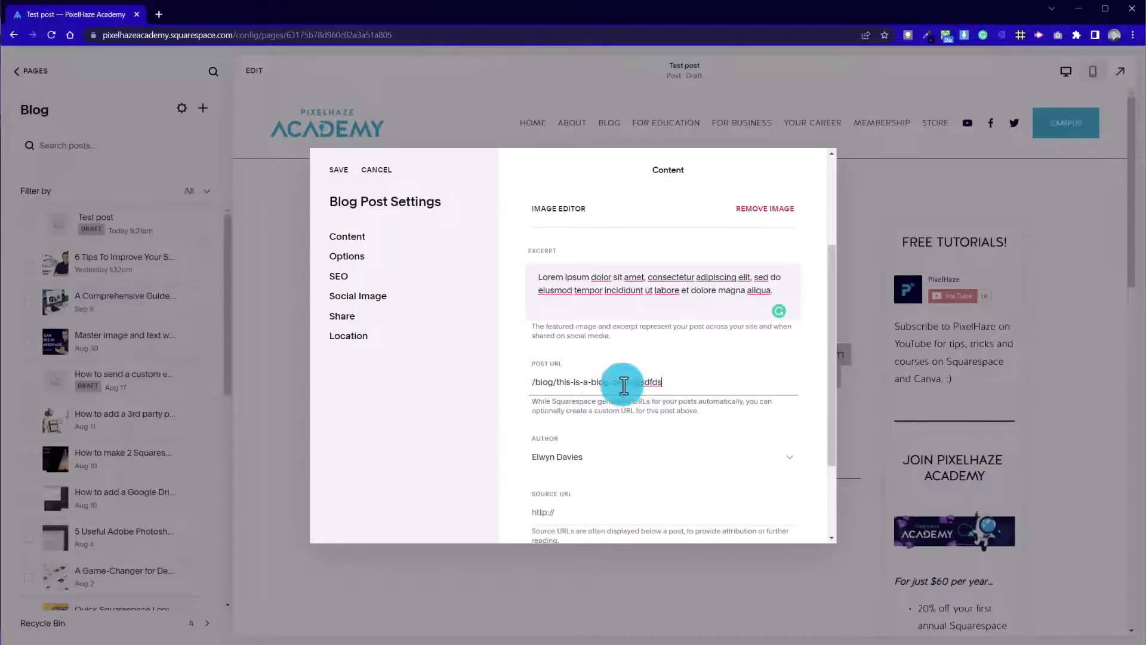
pyautogui.moveTo(633, 379); pyautogui.dragTo(696, 353)
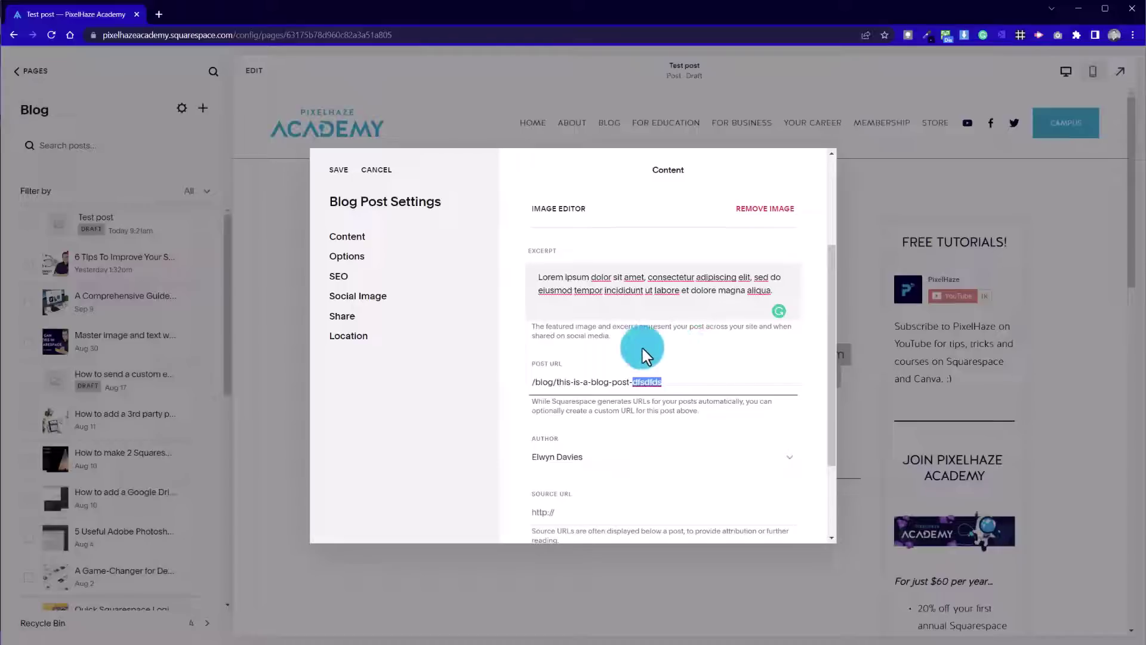
pyautogui.scroll(3, 660, 379)
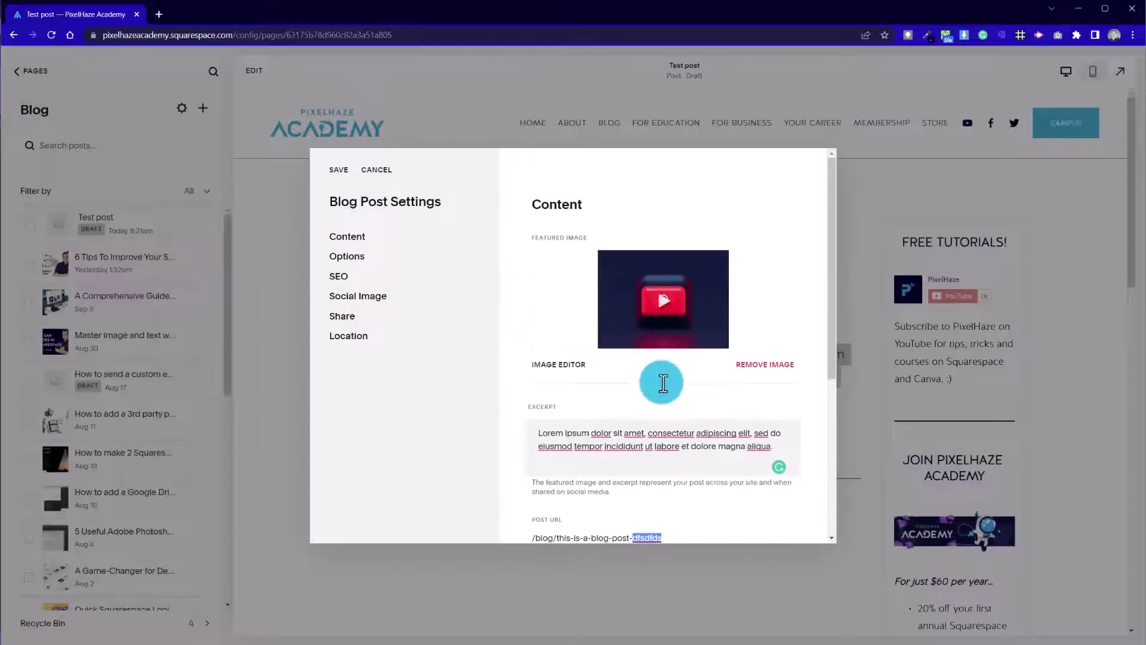
pyautogui.scroll(-5, 661, 382)
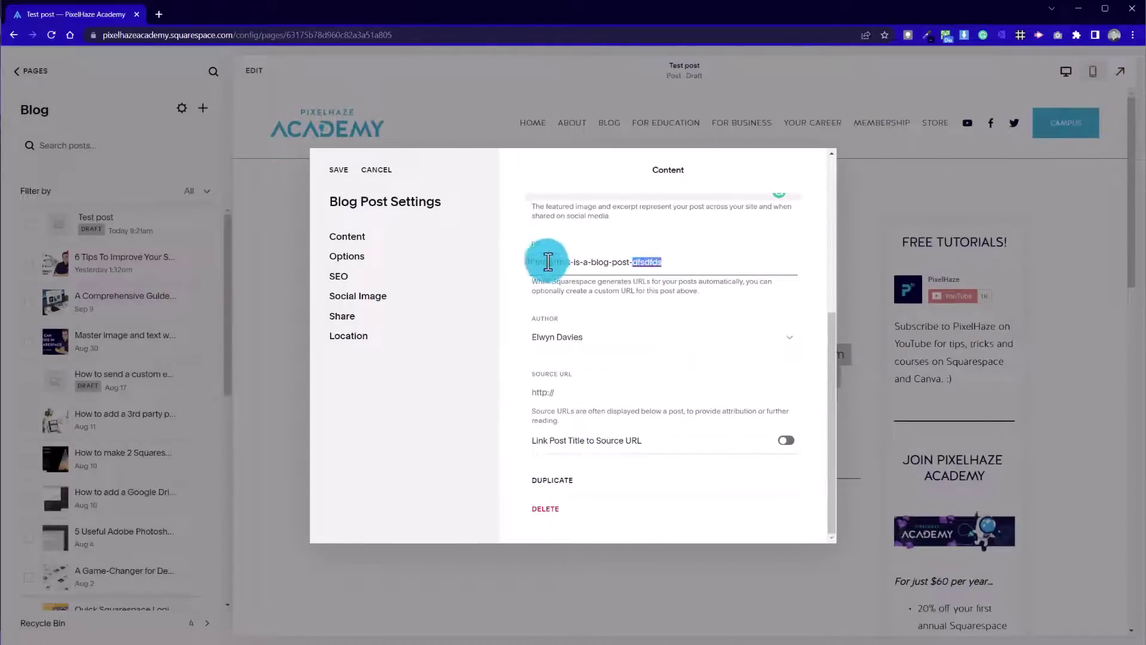
pyautogui.scroll(1, 670, 375)
pyautogui.scroll(5, 670, 375)
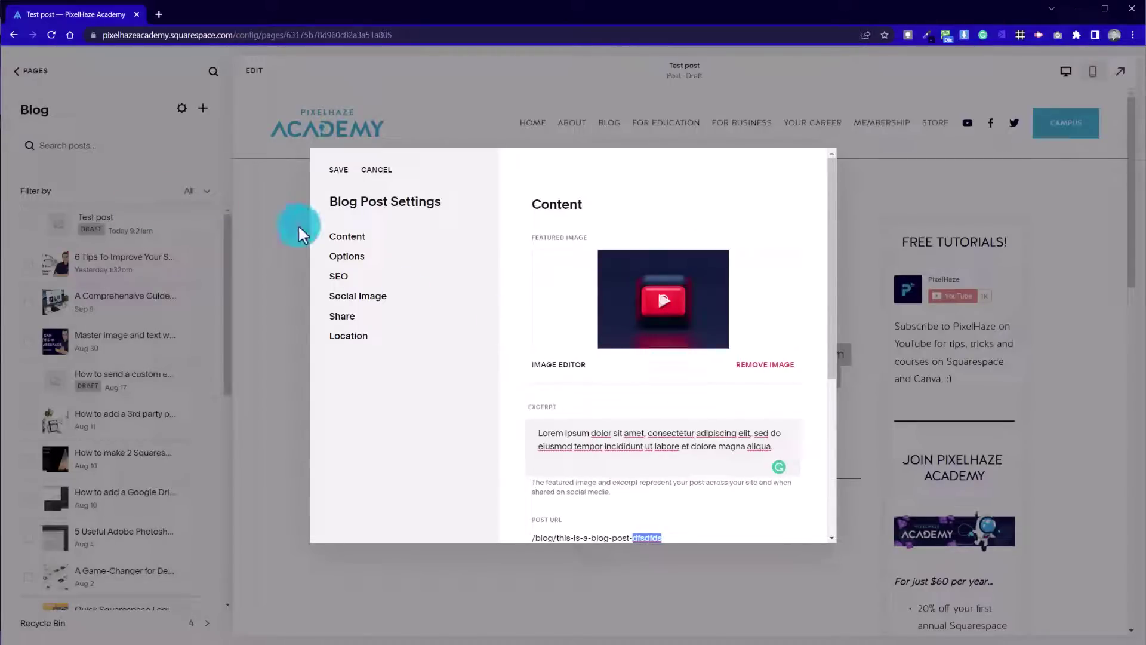
pyautogui.scroll(-5, 752, 382)
pyautogui.scroll(5, 761, 399)
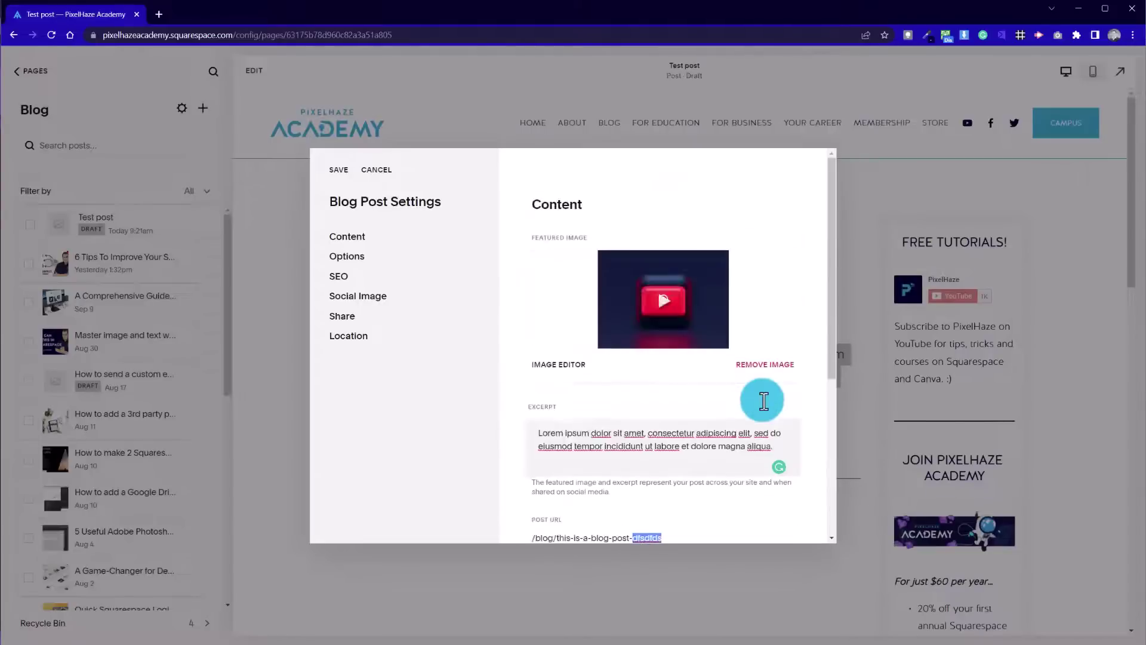
pyautogui.click(763, 430)
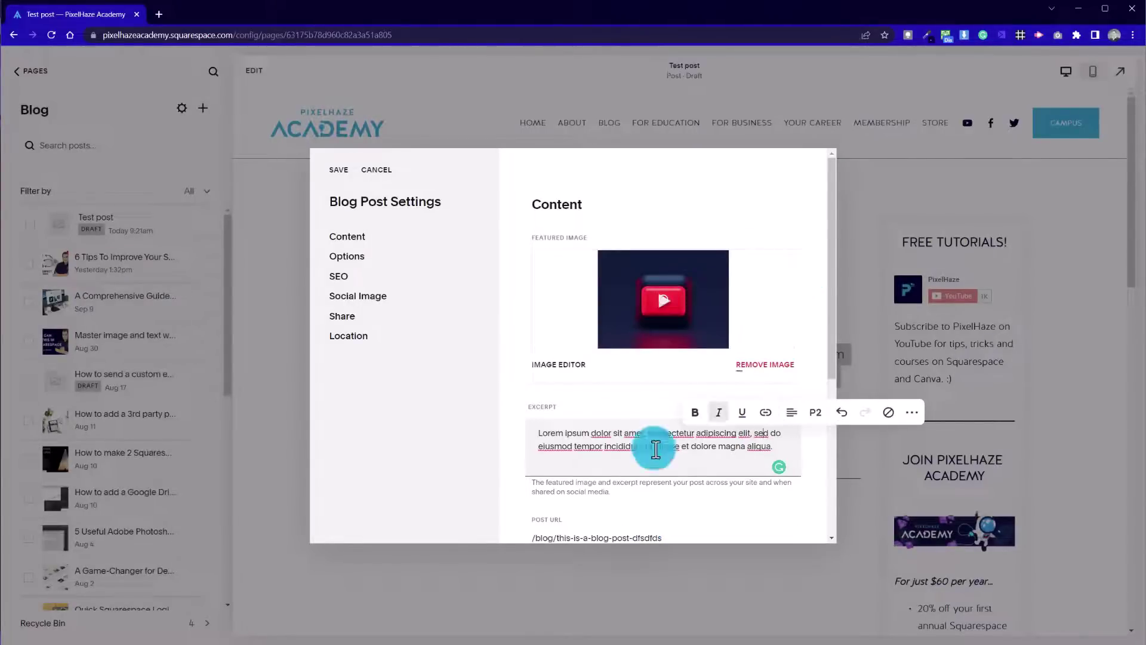
pyautogui.scroll(-5, 607, 452)
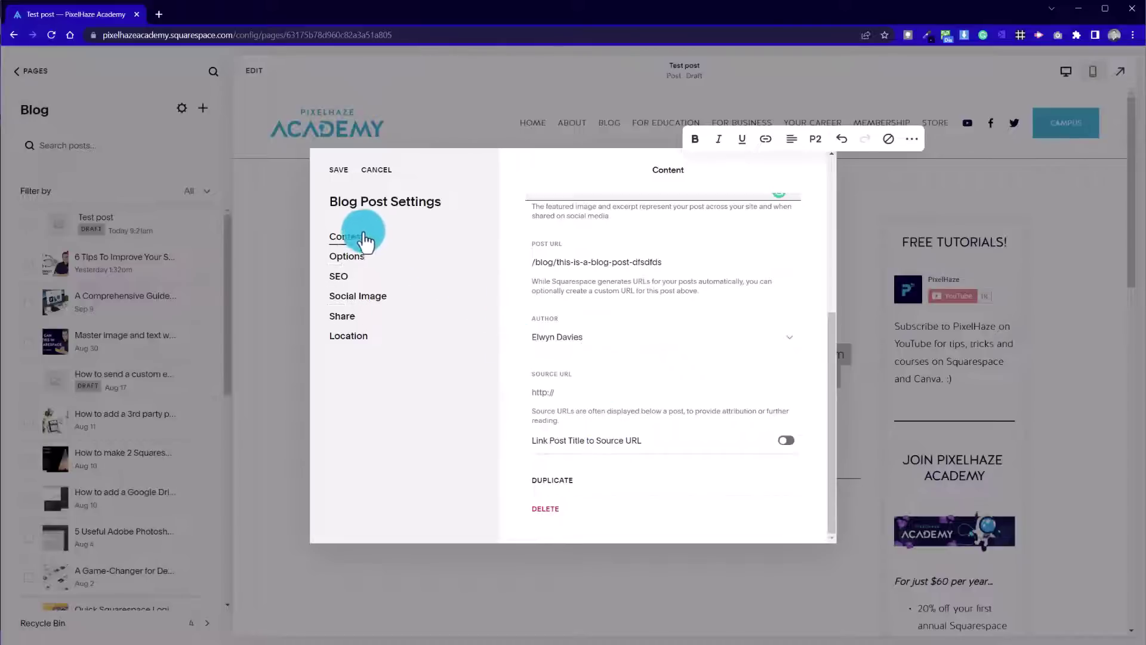
# Step: Open the post's Options and Tags, add a 'blog' tag, then remove it and go back
pyautogui.click(353, 257)
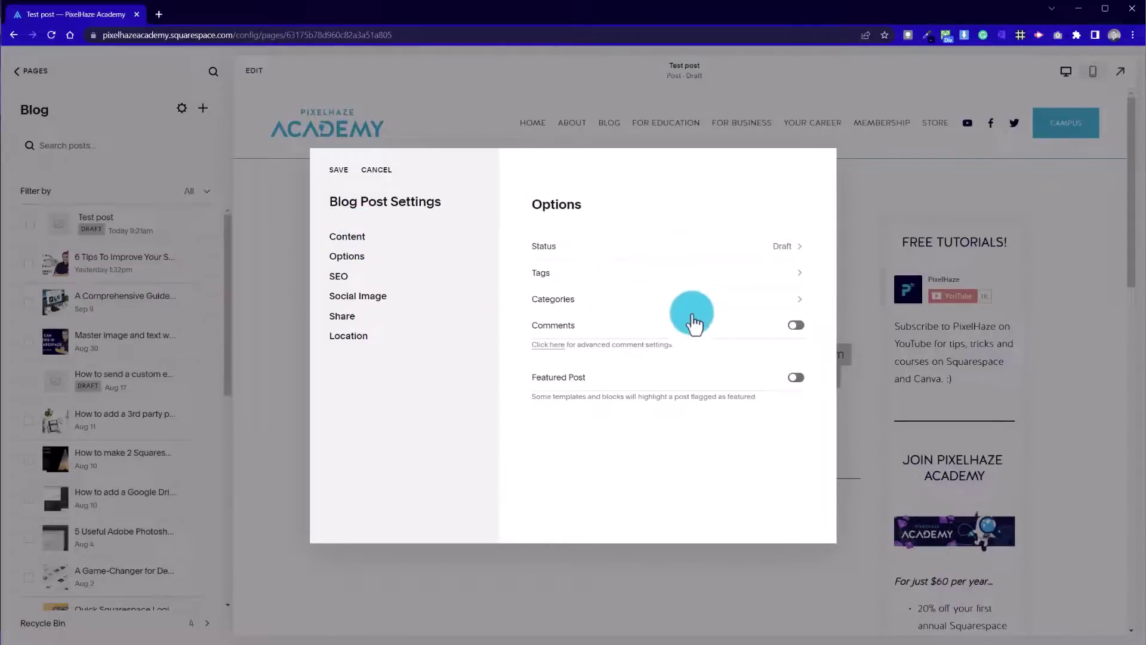
pyautogui.click(576, 276)
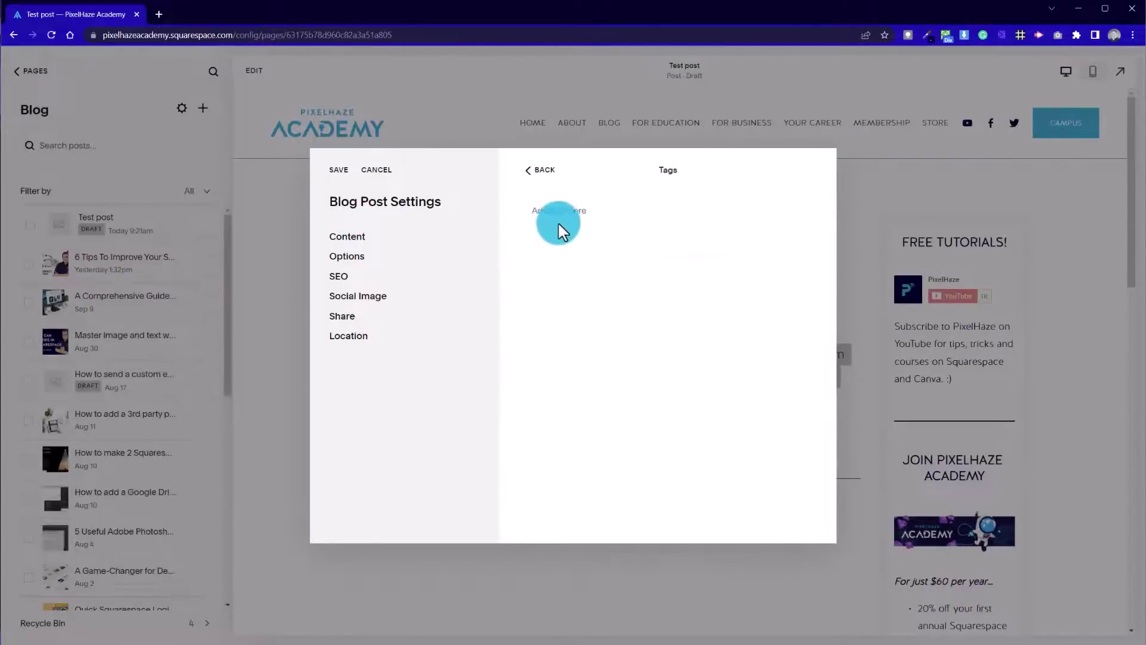
pyautogui.click(555, 215)
pyautogui.write('blog post')
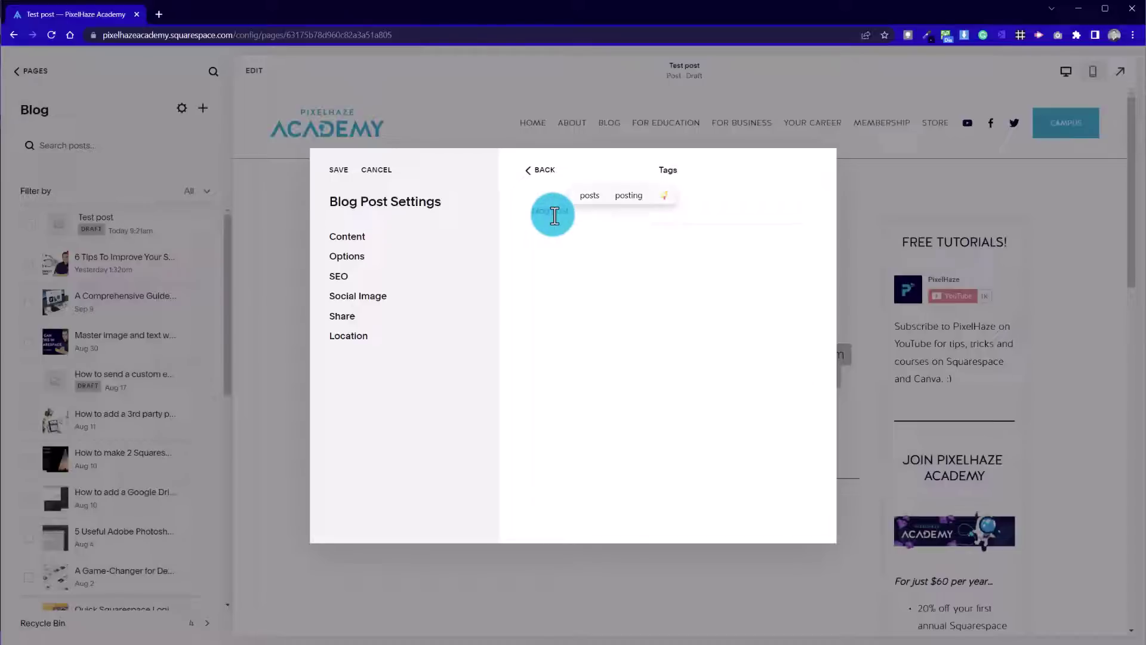
pyautogui.moveTo(554, 216); pyautogui.dragTo(498, 216)
pyautogui.press('BackSpace')
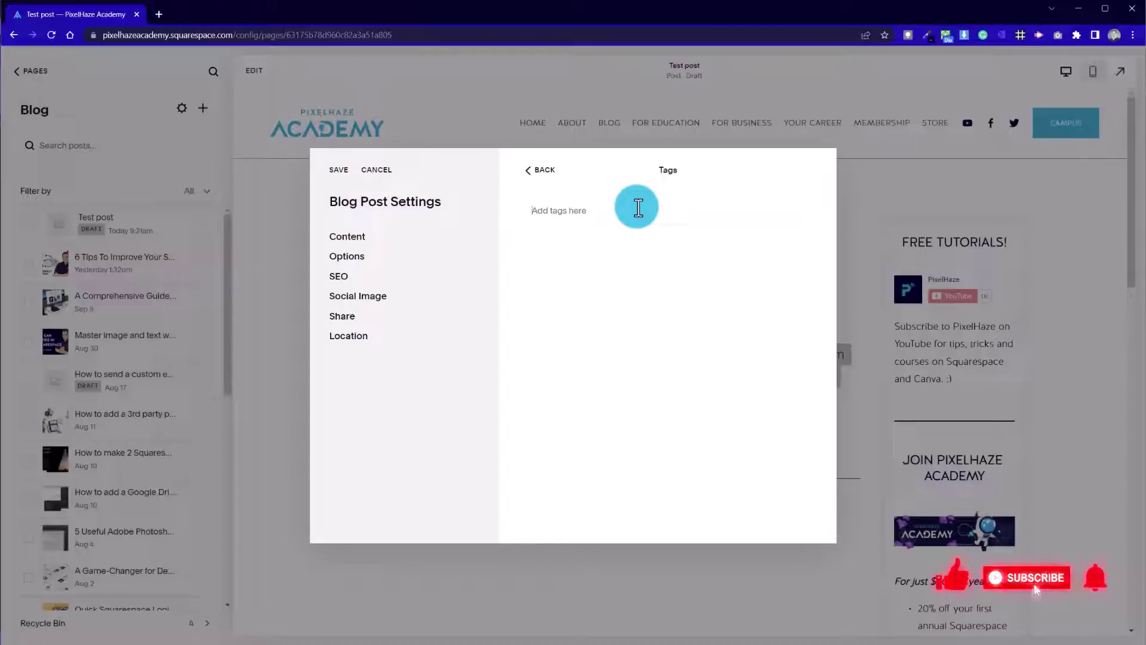
pyautogui.click(558, 176)
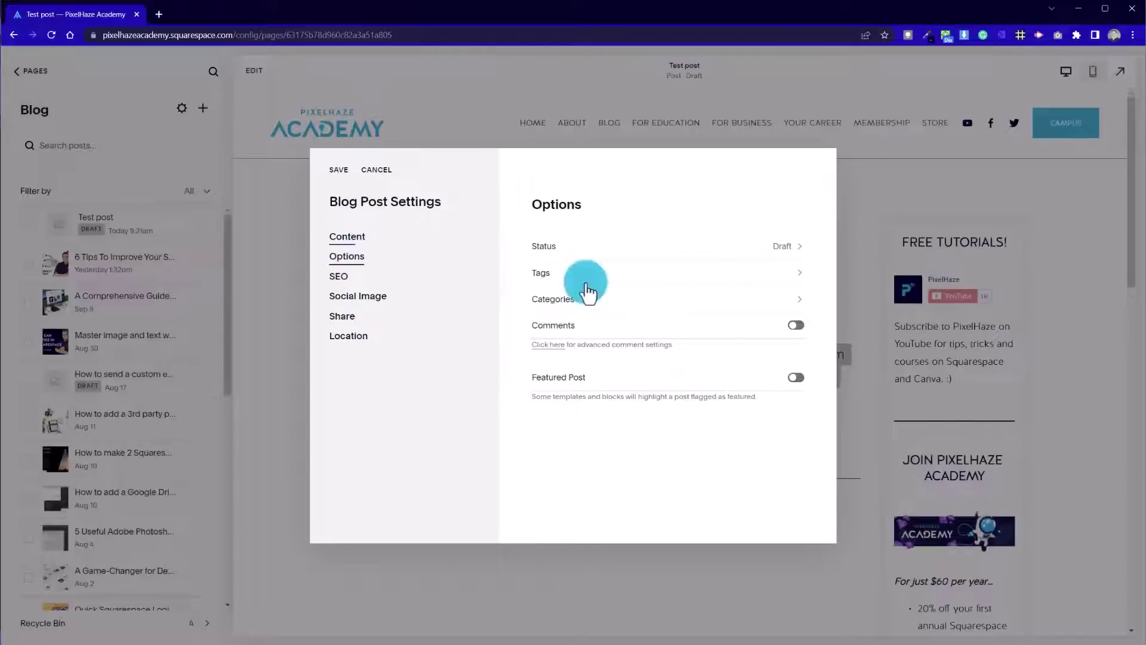
# Step: Scroll through the test post's SEO panel, with its search preview and empty title and description
pyautogui.click(338, 277)
pyautogui.scroll(-1, 662, 461)
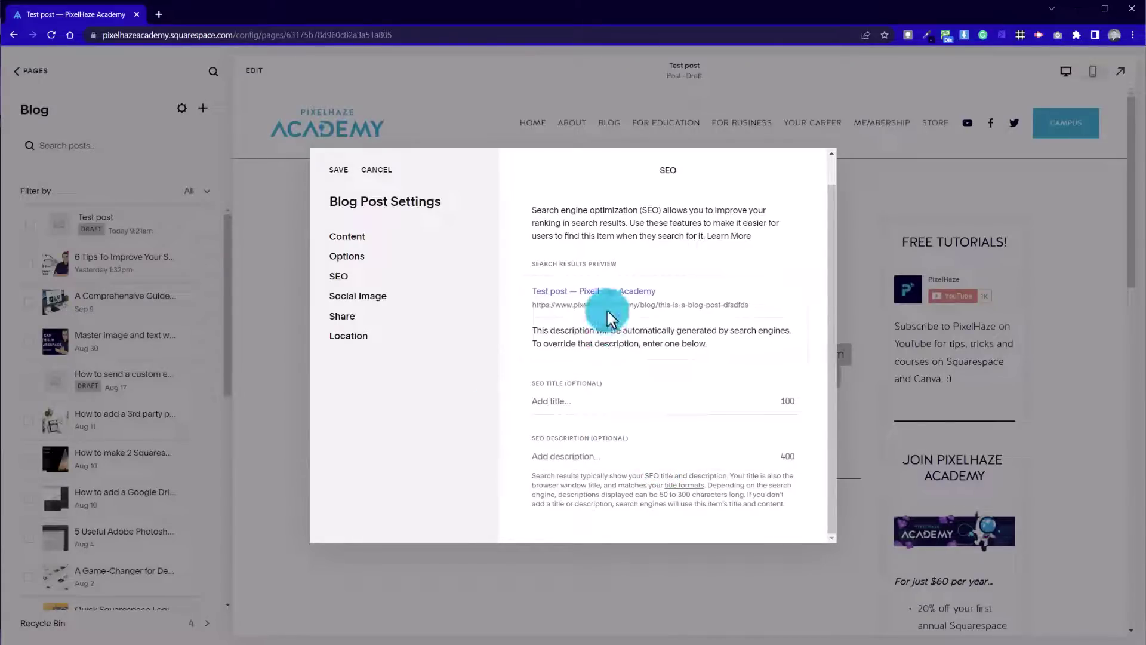
pyautogui.scroll(1, 609, 334)
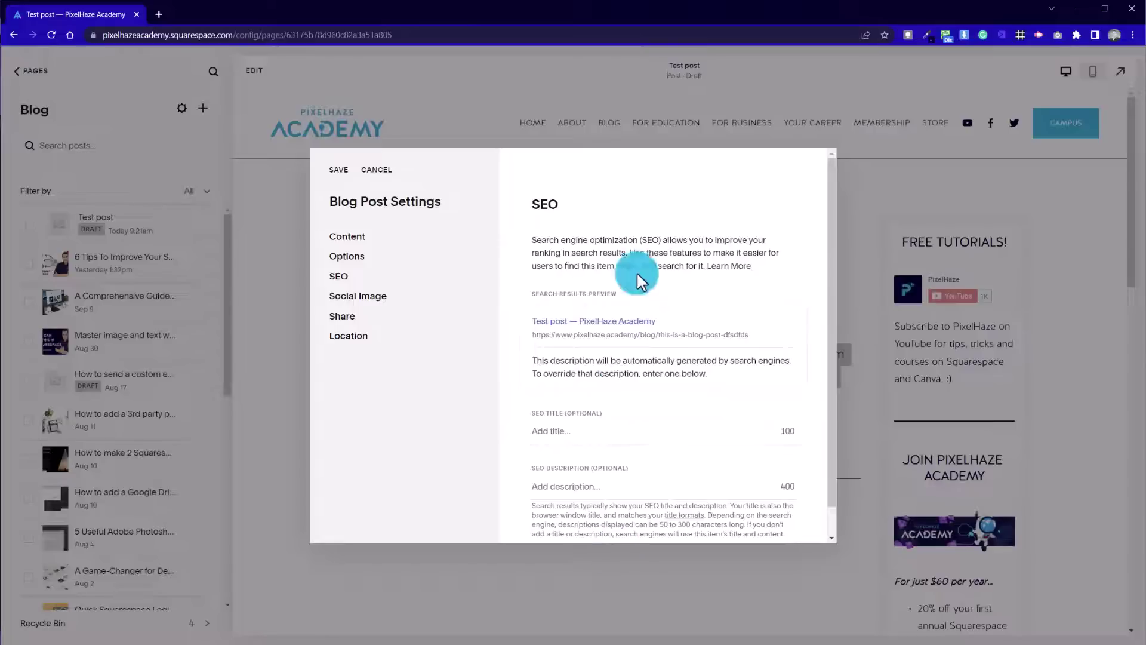
pyautogui.scroll(-1, 681, 370)
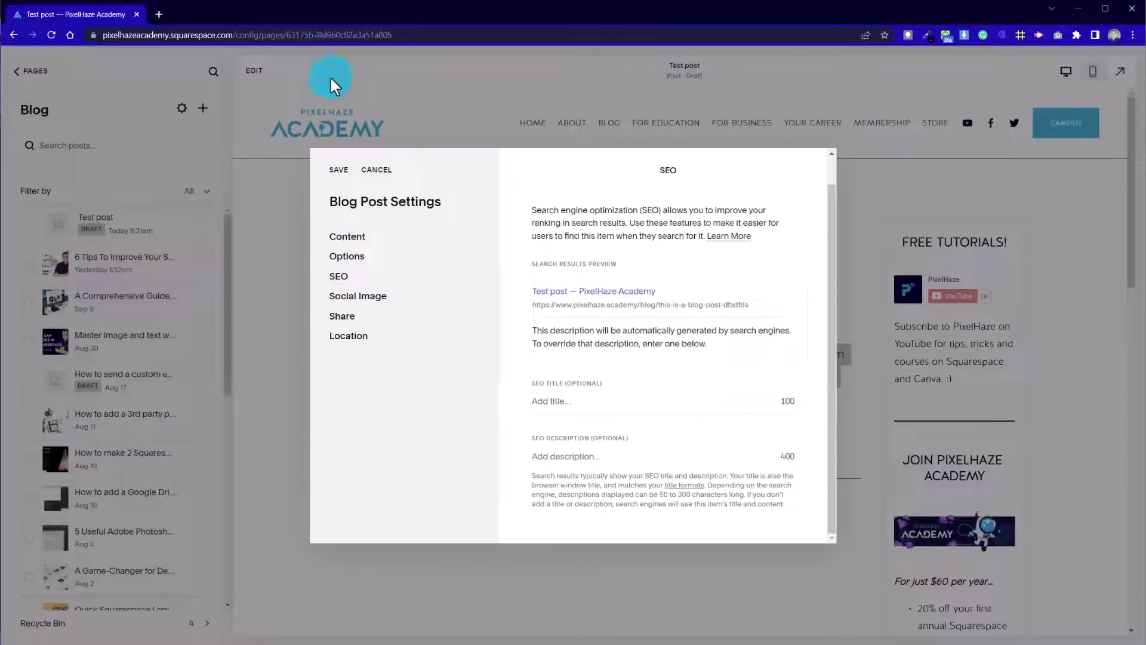
# Step: Discard the test post's unsaved settings and open the 6 Tips post's settings
pyautogui.click(380, 175)
pyautogui.click(635, 366)
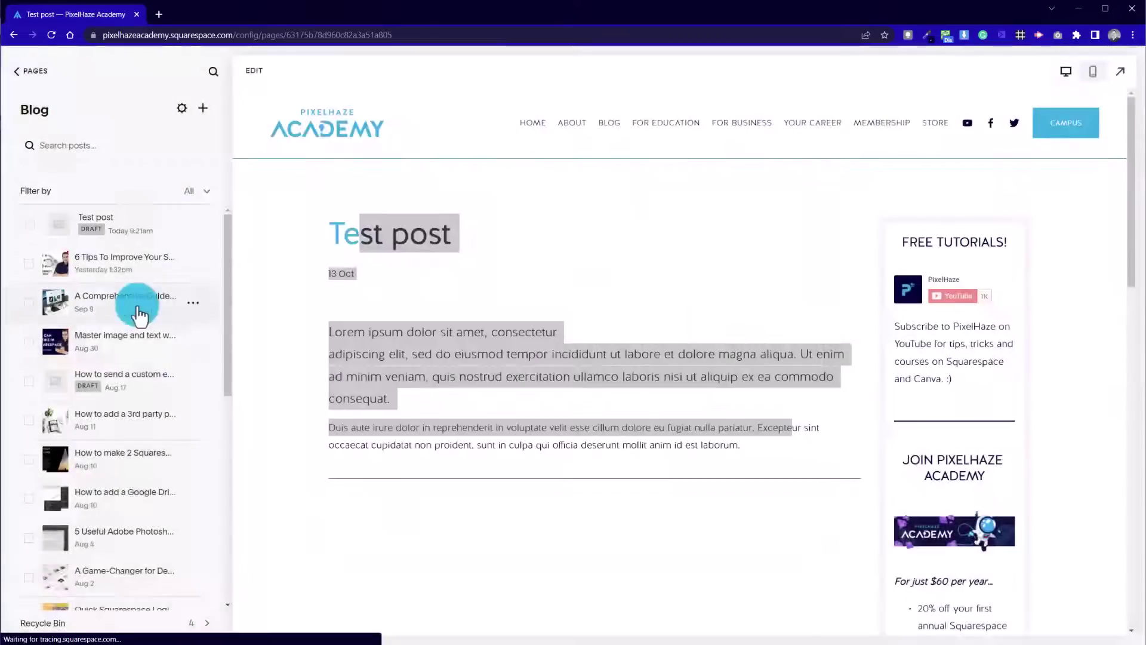
pyautogui.click(120, 261)
pyautogui.click(192, 264)
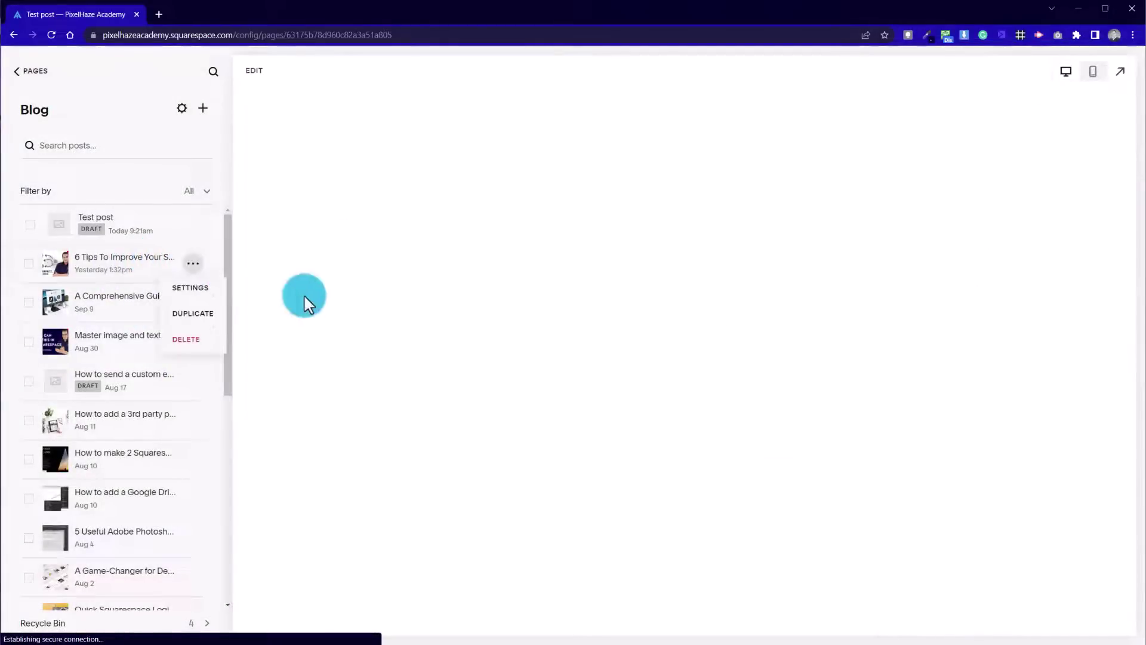
pyautogui.click(208, 287)
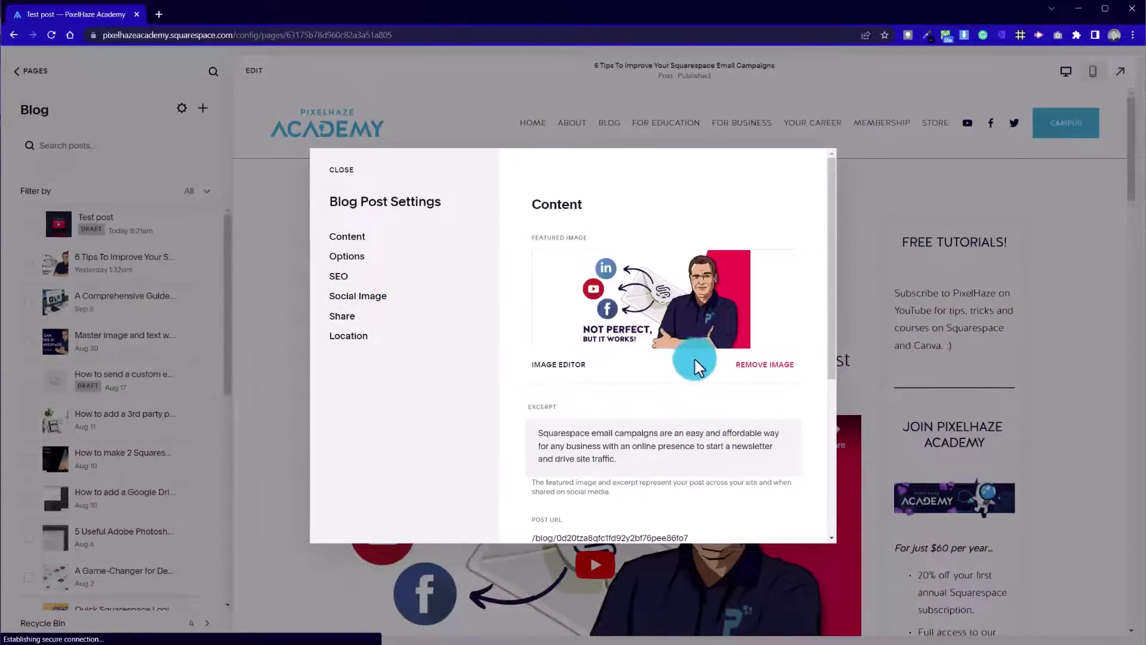
# Step: Review the 6 Tips post's excerpt and start editing its Post URL slug
pyautogui.scroll(-3, 732, 427)
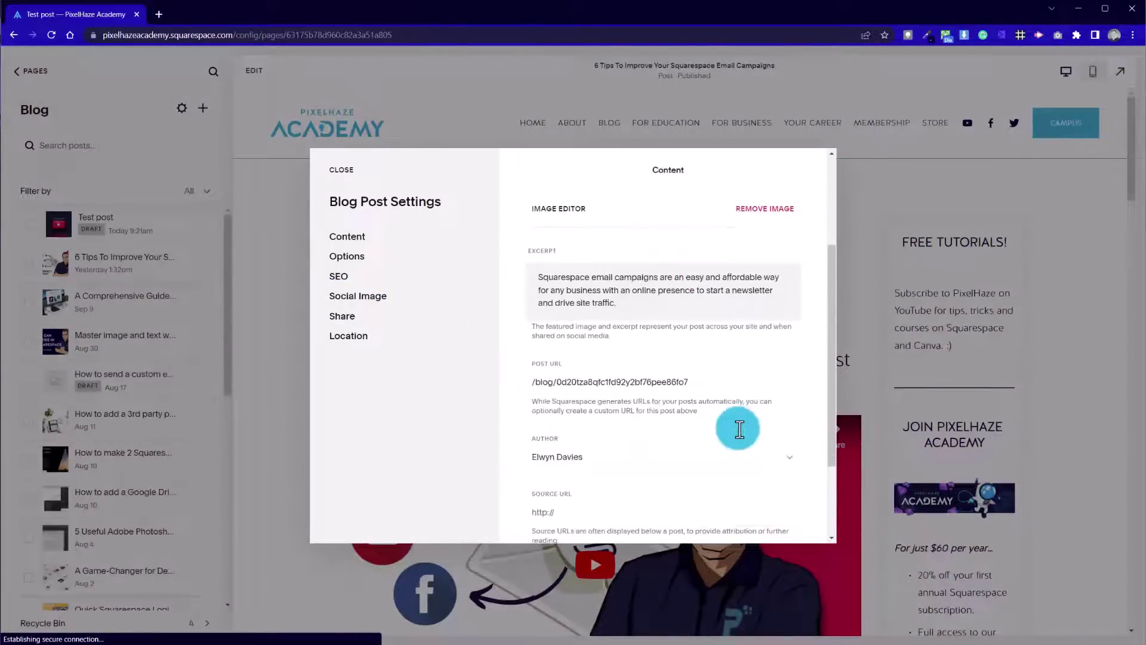
pyautogui.tripleClick(591, 293)
pyautogui.click(622, 315)
pyautogui.moveTo(623, 314); pyautogui.dragTo(566, 277)
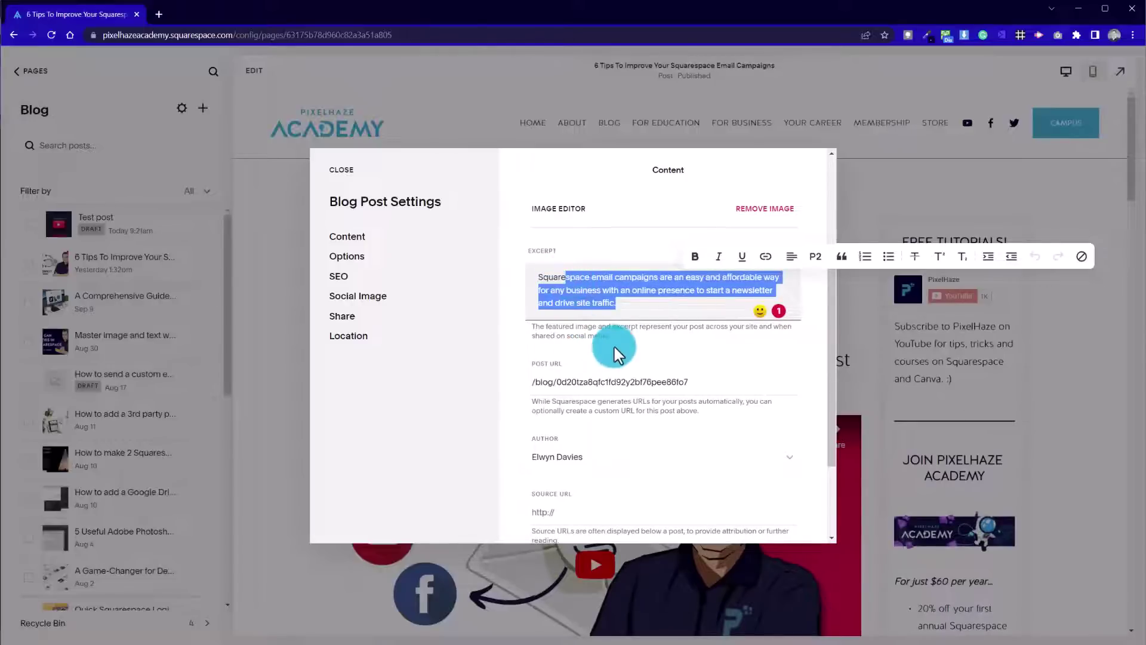
pyautogui.click(614, 346)
pyautogui.click(555, 381)
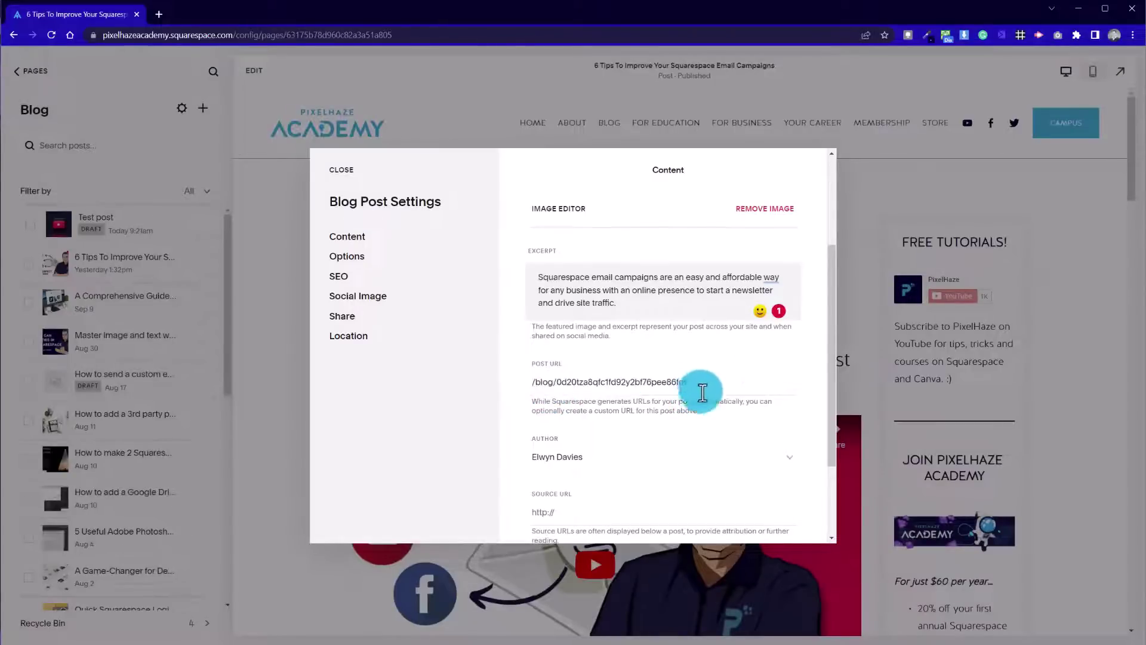
pyautogui.scroll(3, 626, 333)
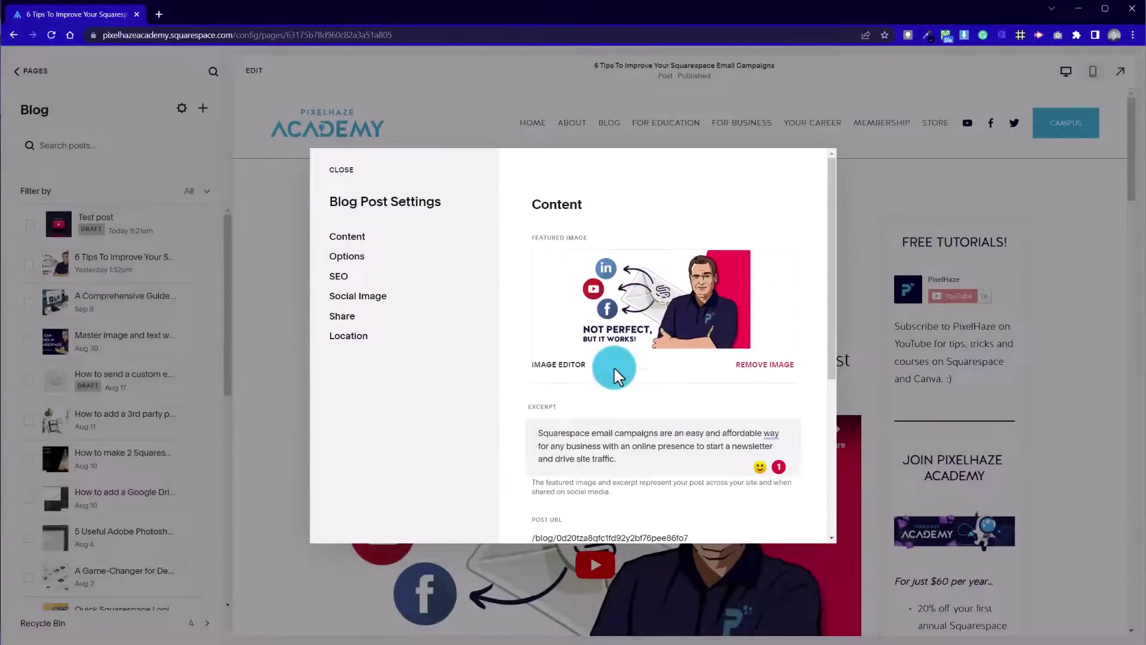
pyautogui.scroll(-5, 615, 373)
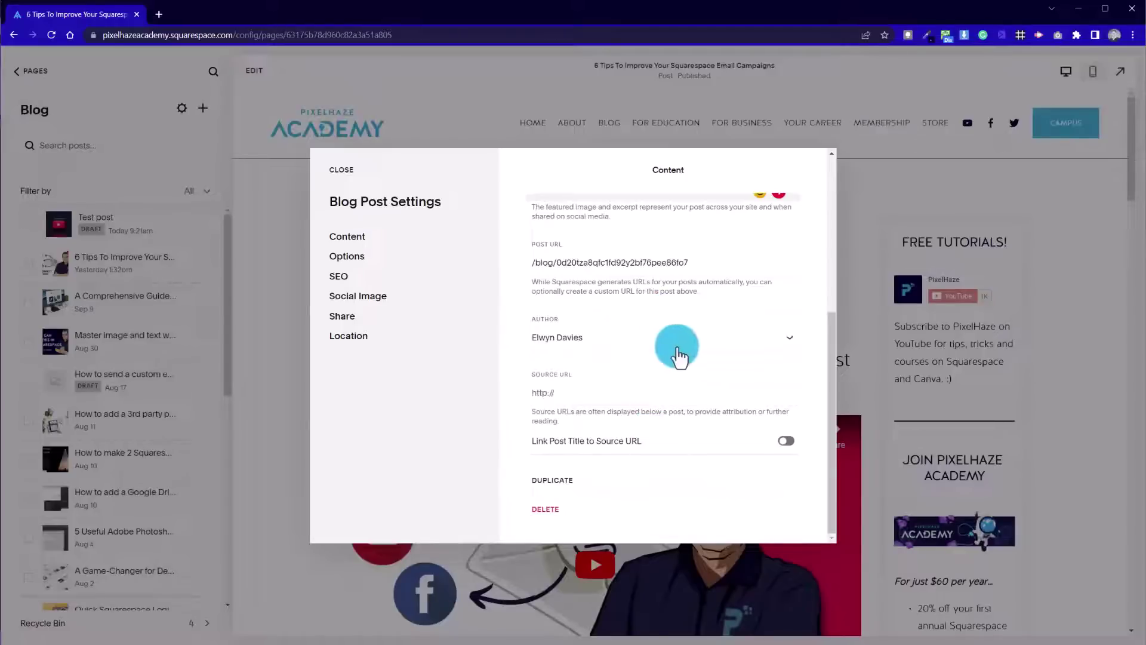
pyautogui.scroll(5, 693, 358)
pyautogui.scroll(-2, 716, 418)
# Step: Replace the auto-generated slug with /blog/6-tips-to-improve-squarespace-email-campaigns and save the settings
pyautogui.doubleClick(669, 382)
pyautogui.press('BackSpace')
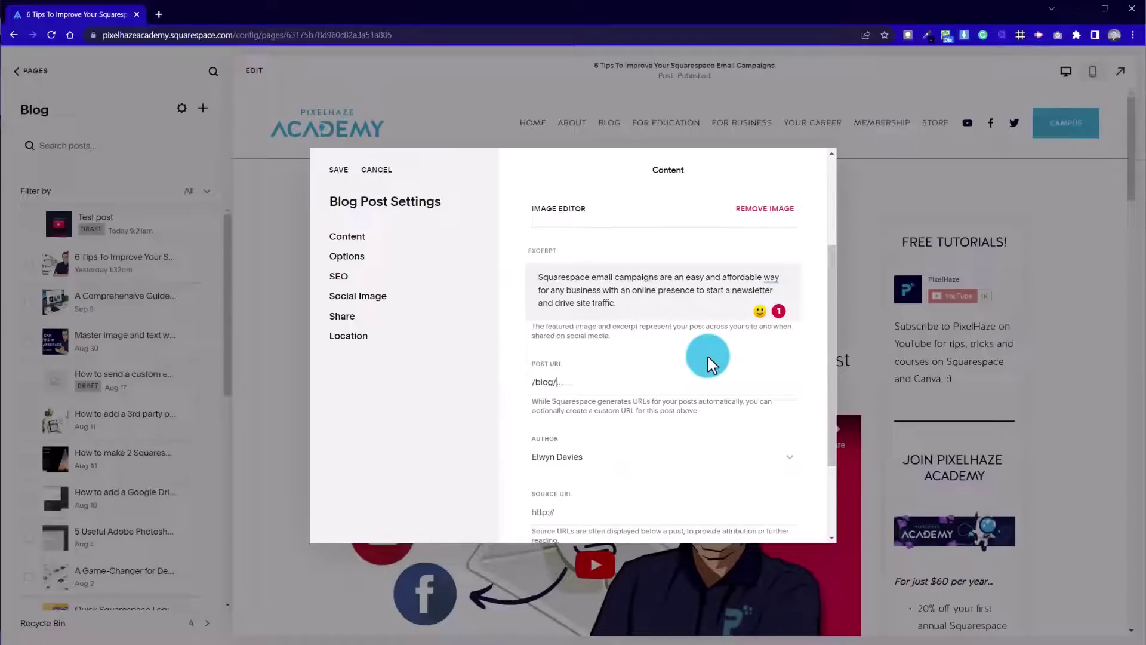
pyautogui.write('6-tips-to-improve-squarespace-email')
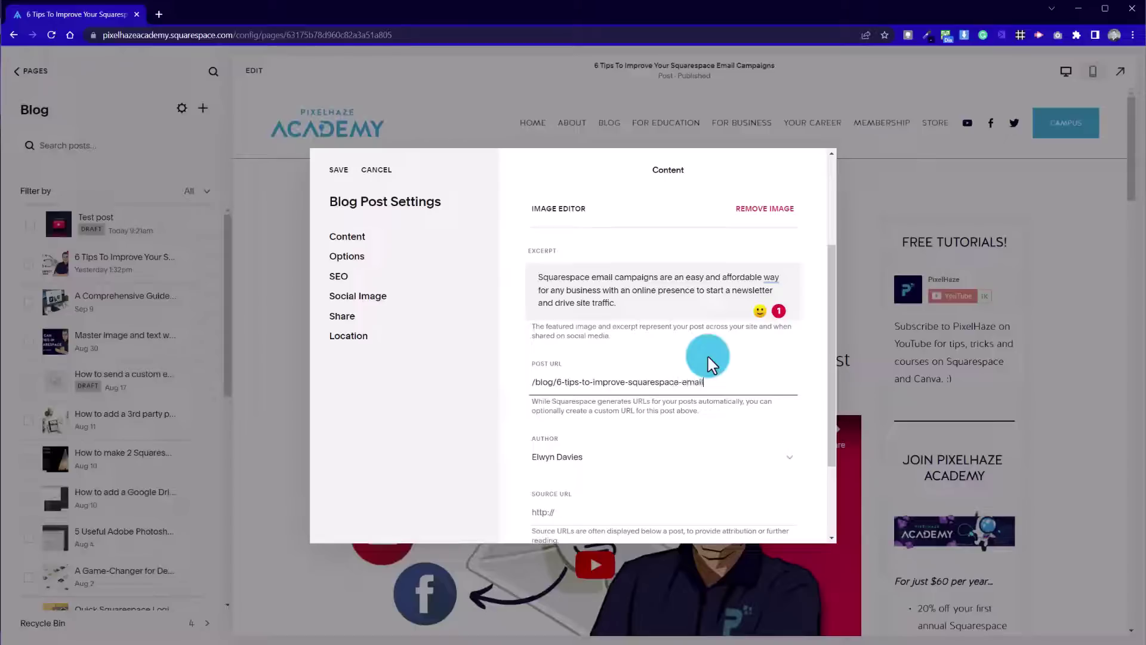
pyautogui.write('-campaigns')
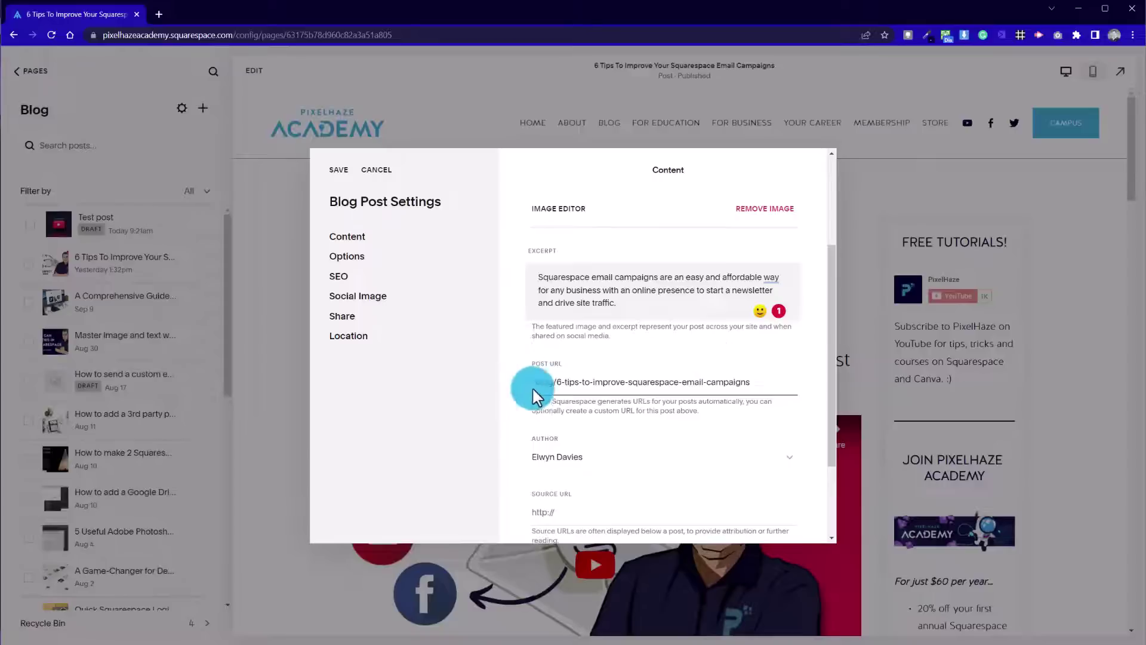
pyautogui.moveTo(772, 381); pyautogui.dragTo(540, 389)
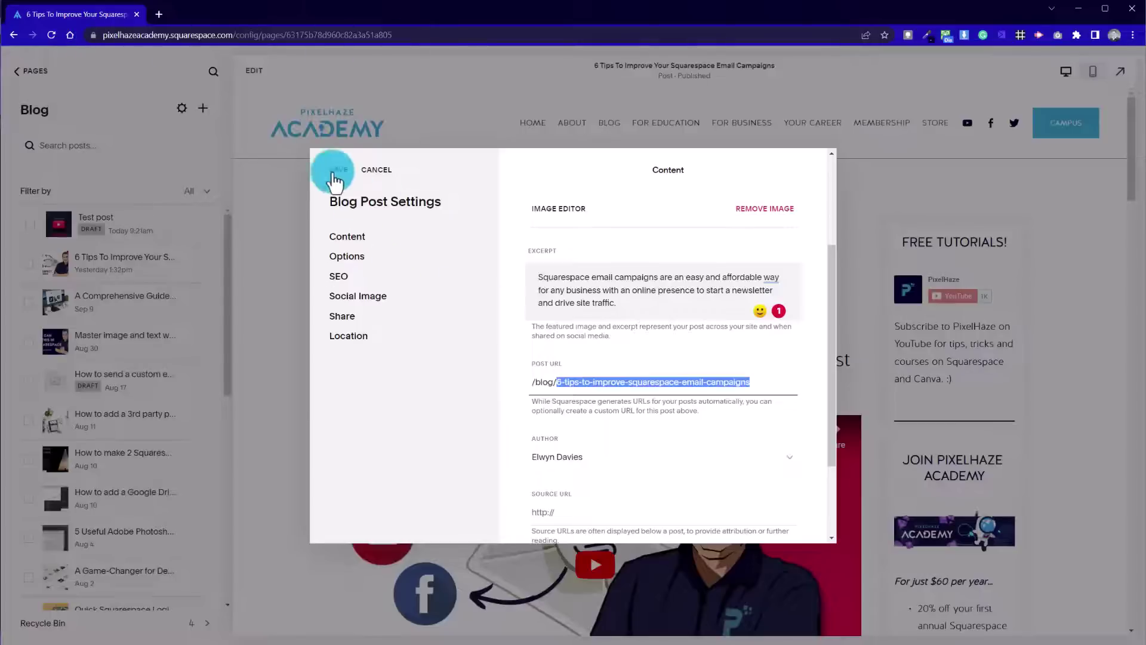
pyautogui.click(338, 177)
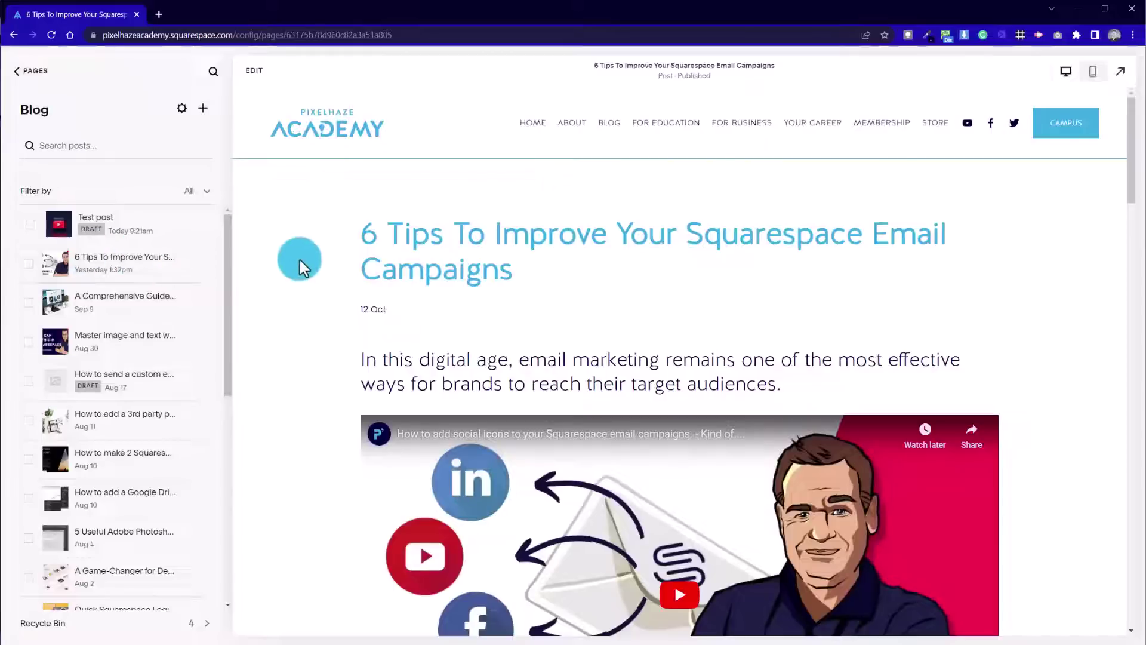
# Step: Go to the Home page and inspect the 6 Tips post's title and excerpt in the blog summary
pyautogui.click(528, 127)
pyautogui.scroll(-10, 483, 401)
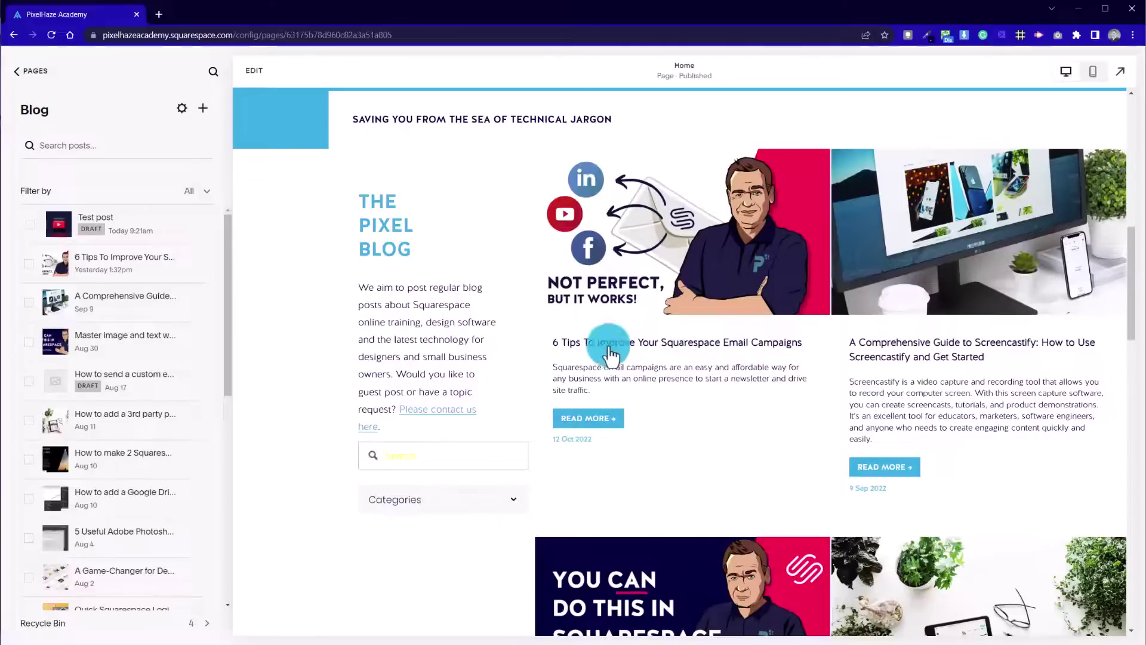
pyautogui.moveTo(545, 341); pyautogui.dragTo(803, 342)
pyautogui.moveTo(549, 366); pyautogui.dragTo(664, 409)
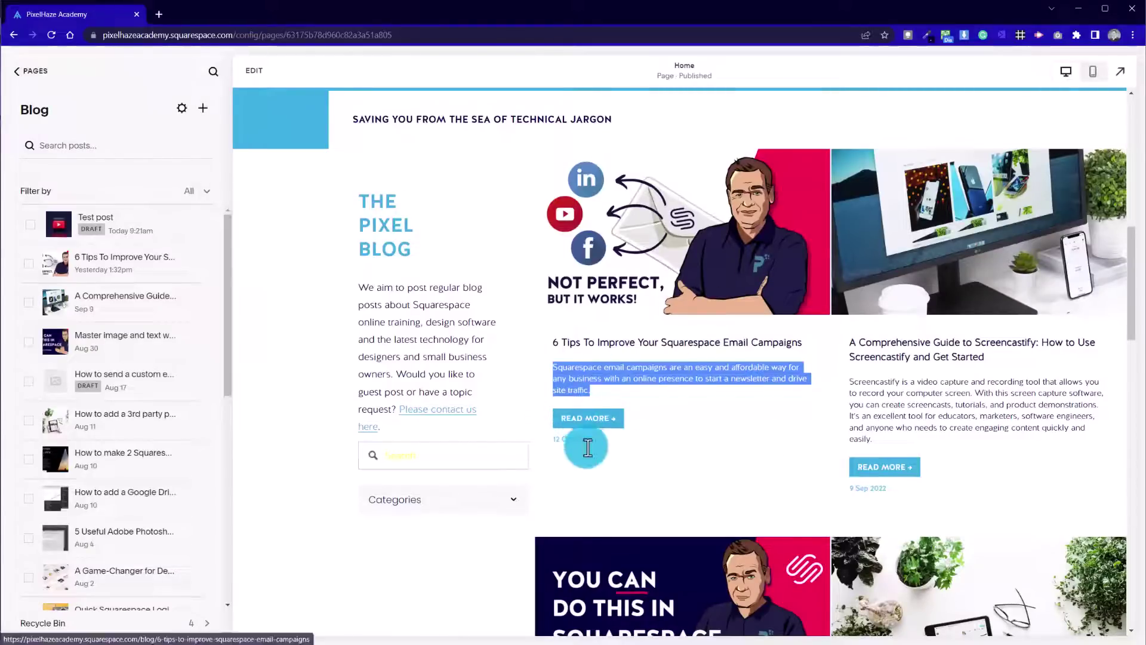
pyautogui.scroll(3, 575, 464)
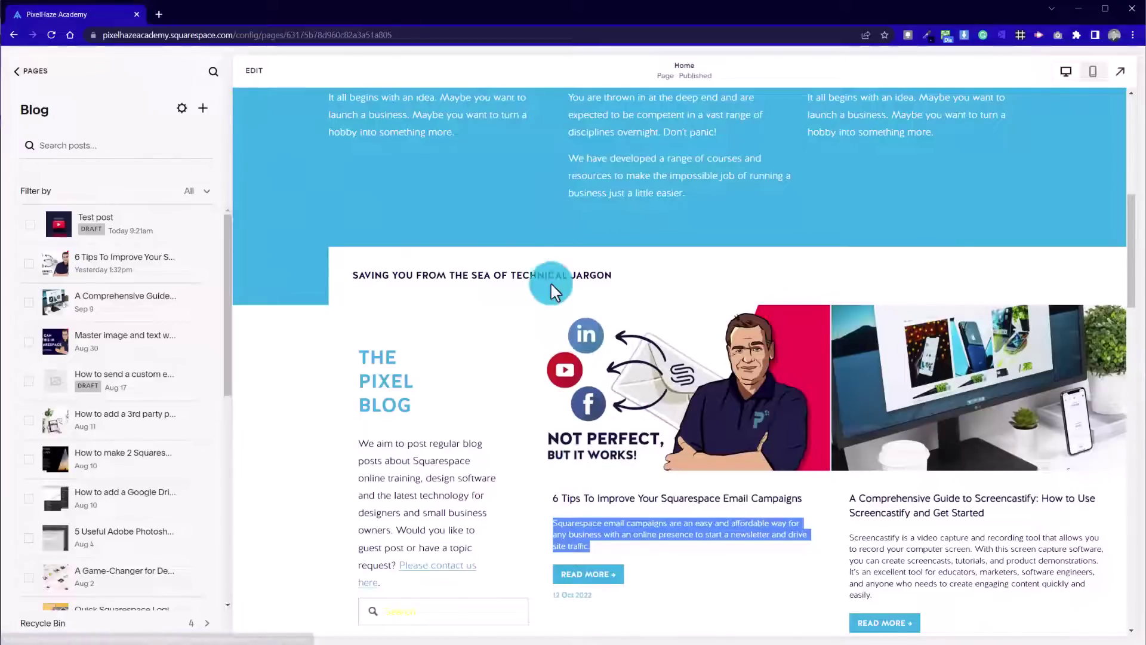
pyautogui.click(535, 491)
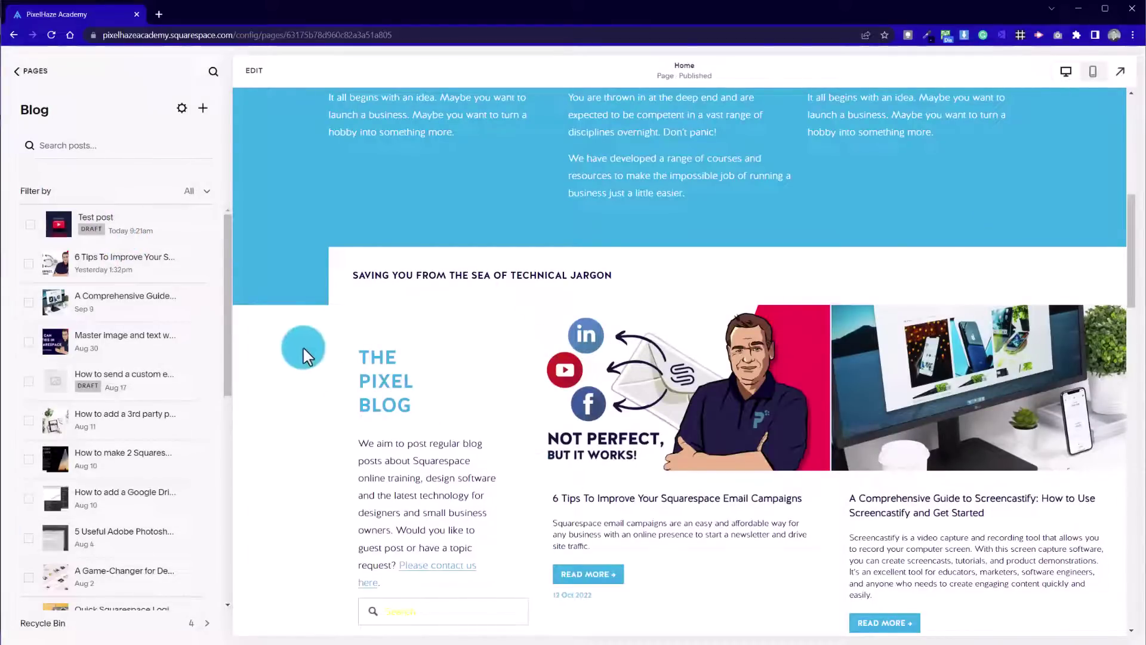
# Step: Open the full 6 Tips post from its READ MORE link and scroll through it
pyautogui.click(585, 587)
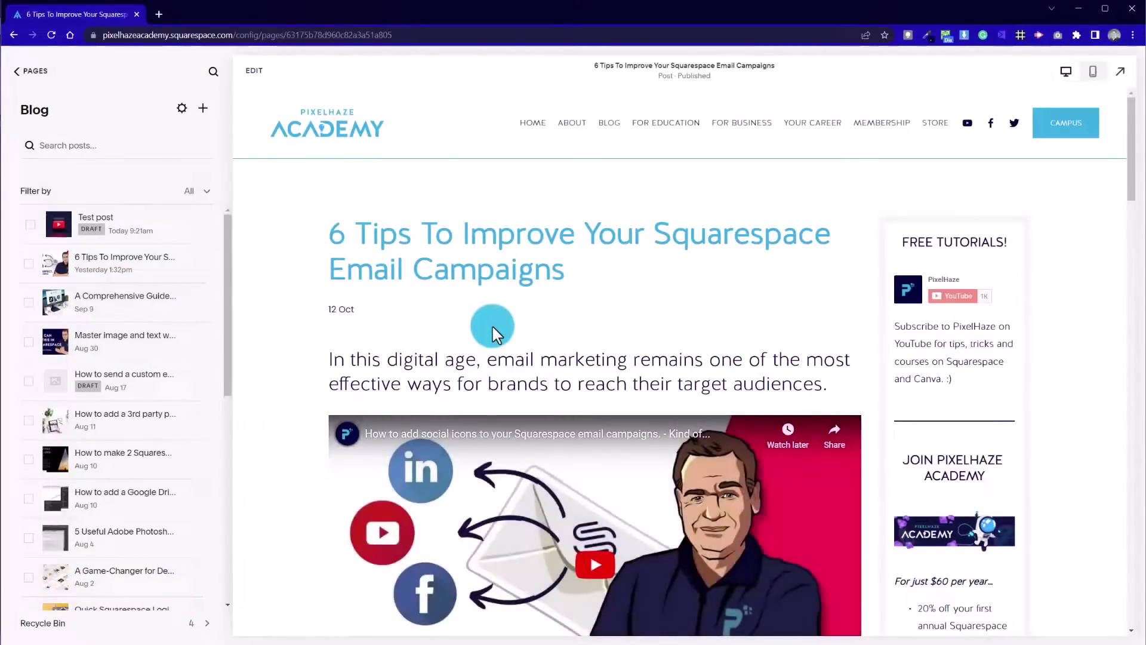
pyautogui.scroll(-15, 492, 332)
pyautogui.scroll(15, 497, 328)
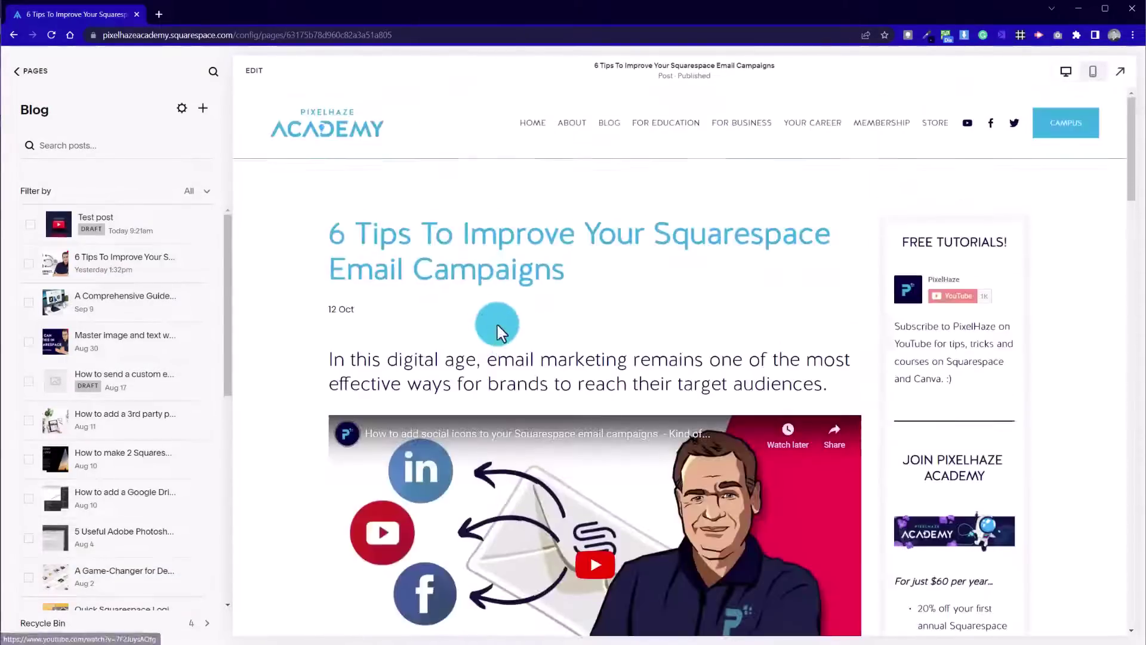